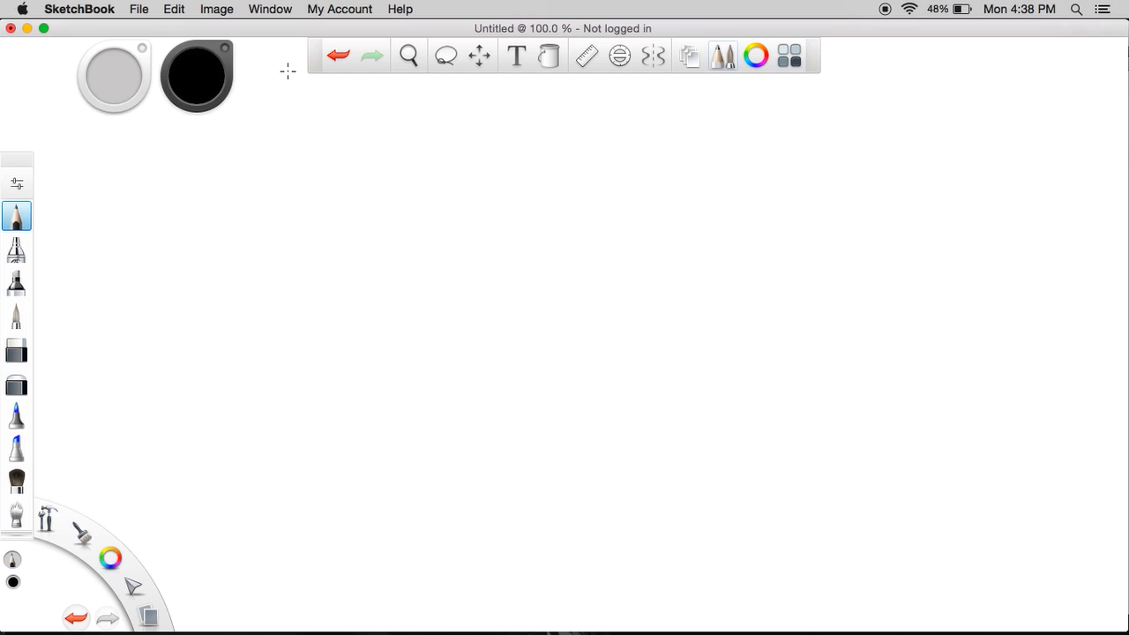
left_click(316, 22)
key("super+z")
left_click(342, 60)
left_click(17, 181)
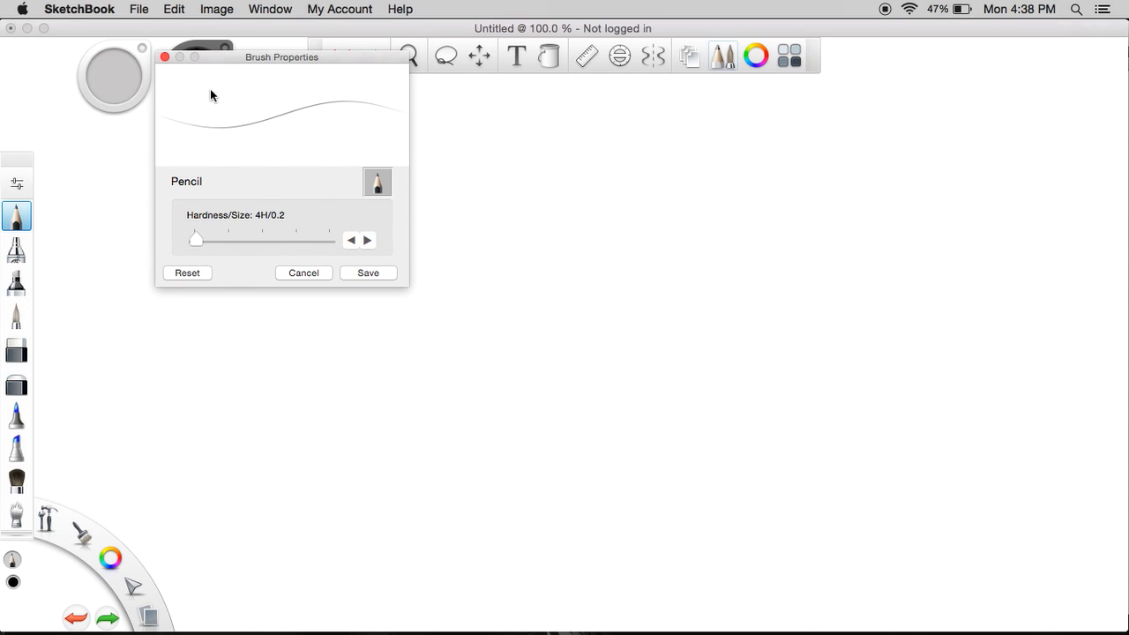
left_click(164, 56)
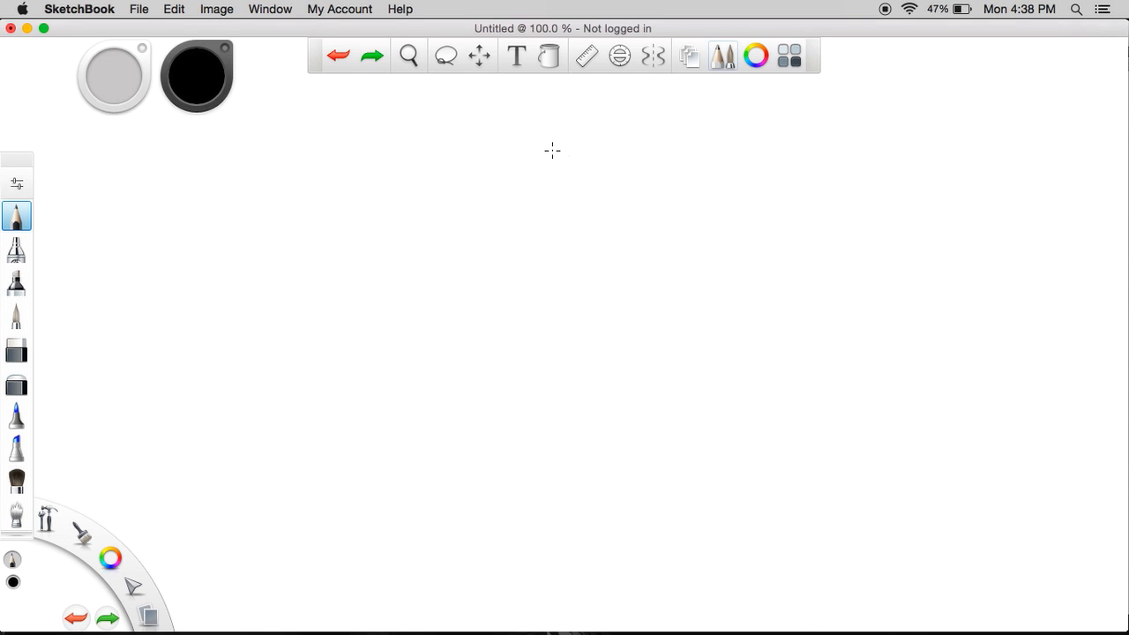
- Set the pencil's hardness/size to 2H/1.0 and save the brush properties
left_click(17, 184)
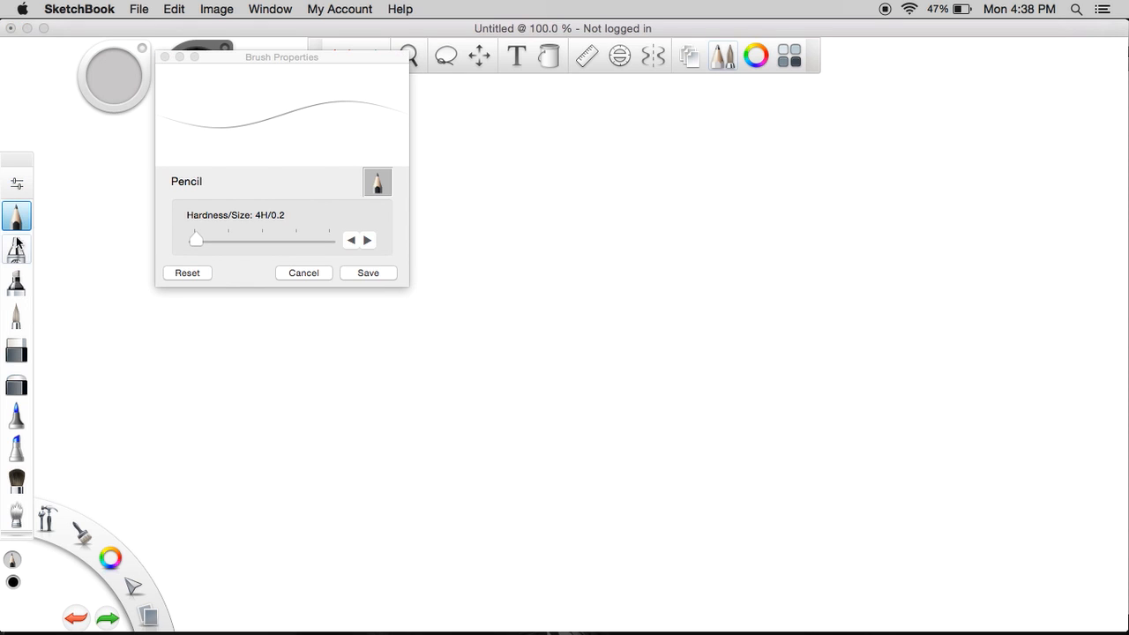
left_click_drag(199, 243, 204, 243)
left_click(369, 239)
left_click(369, 239)
left_click(350, 240)
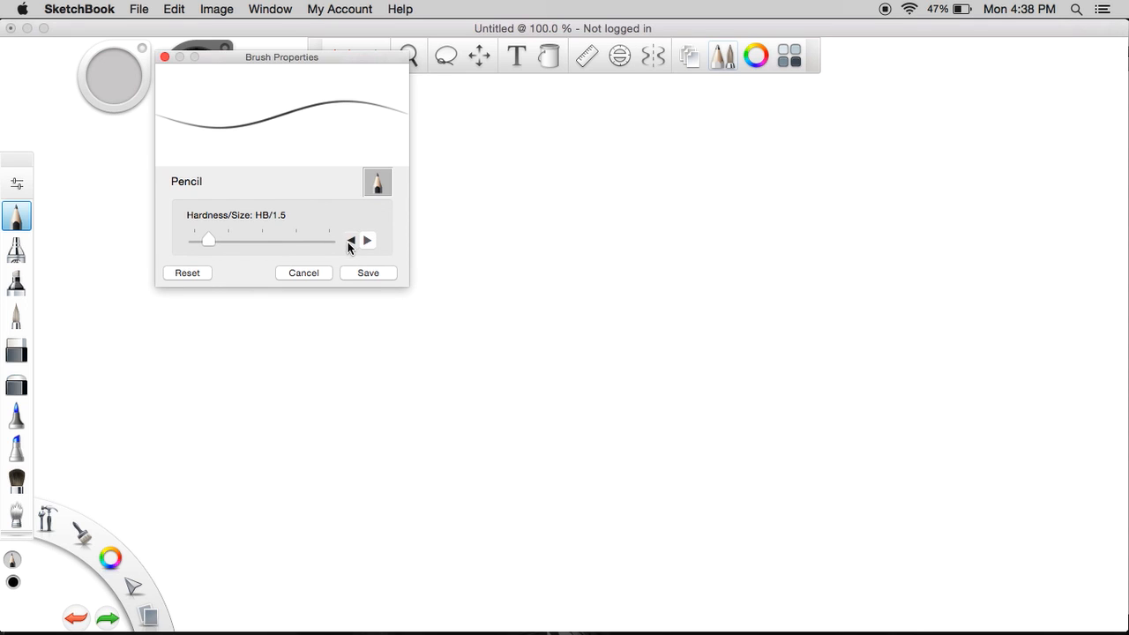
left_click(350, 241)
left_click(350, 241)
left_click(350, 241)
left_click(350, 241)
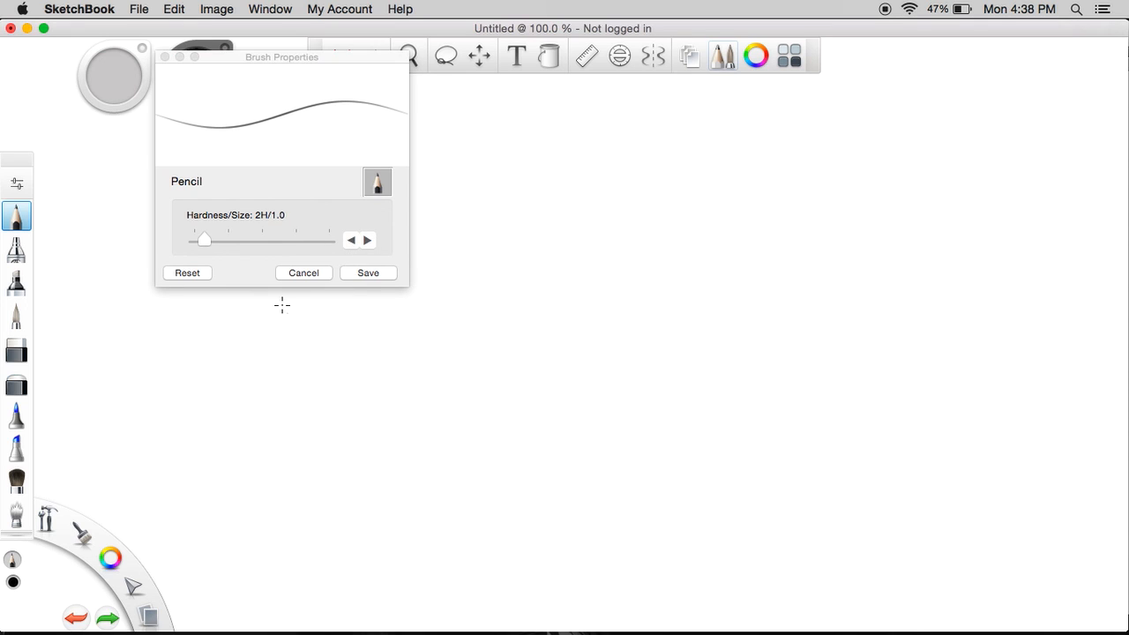
left_click(366, 274)
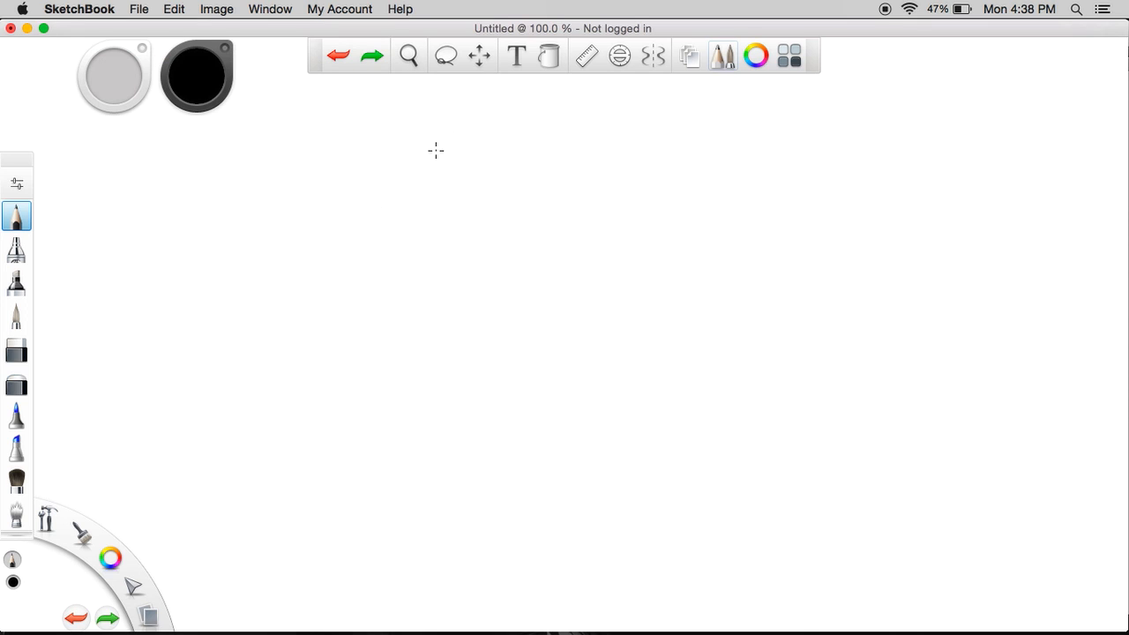
mouse_move(394, 263)
left_mouse_down()
mouse_move(401, 244)
mouse_move(456, 224)
mouse_move(404, 280)
left_mouse_up()
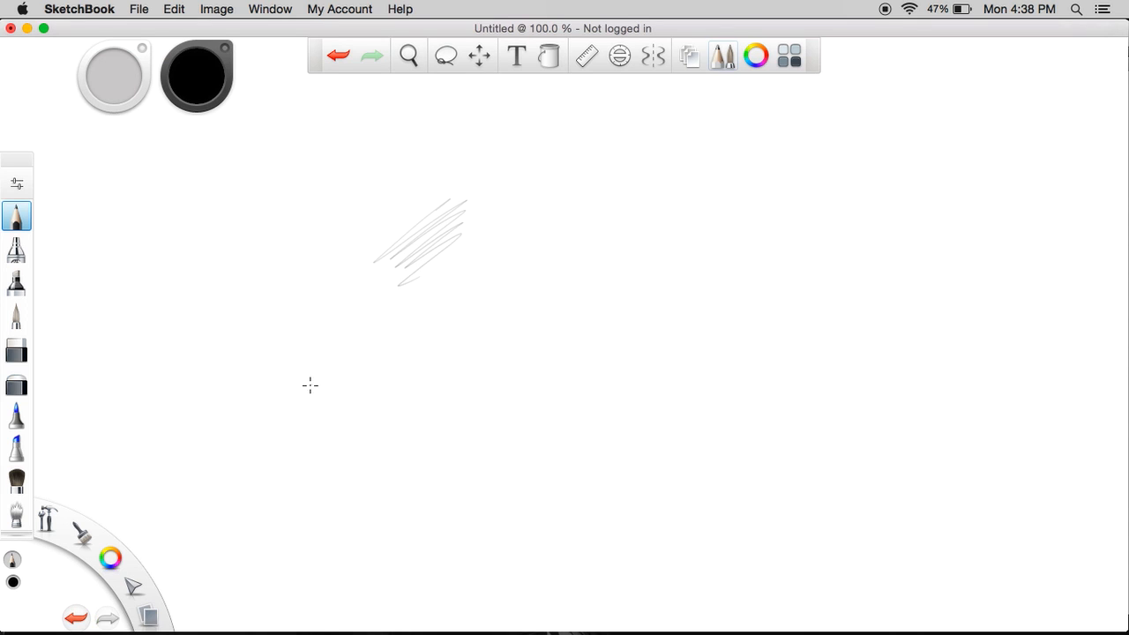
mouse_move(388, 176)
left_mouse_down()
mouse_move(361, 237)
mouse_move(400, 223)
left_mouse_up()
key("super+z")
key("super+z")
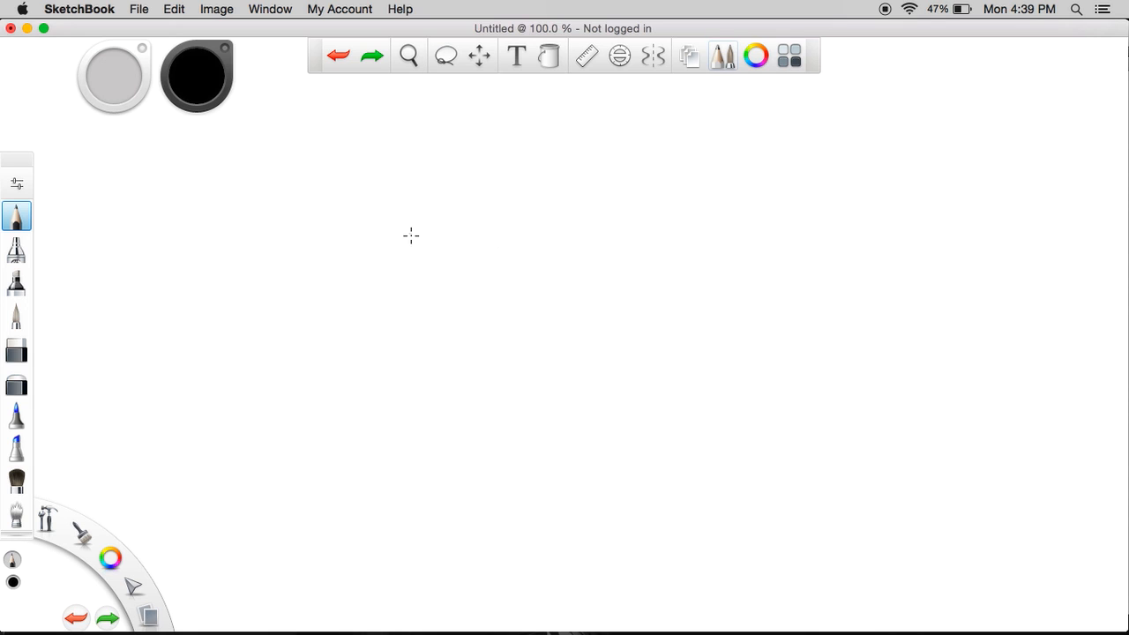
- Sketch a large circle for the head with light, overlapping pencil strokes
mouse_move(474, 199)
left_mouse_down()
mouse_move(401, 280)
mouse_move(420, 210)
mouse_move(405, 301)
mouse_move(399, 278)
mouse_move(417, 257)
mouse_move(403, 244)
mouse_move(462, 192)
mouse_move(424, 212)
mouse_move(516, 188)
mouse_move(473, 201)
mouse_move(549, 219)
mouse_move(518, 194)
mouse_move(564, 244)
mouse_move(535, 342)
mouse_move(458, 347)
left_mouse_up()
mouse_move(408, 298)
left_mouse_down()
mouse_move(459, 353)
mouse_move(410, 321)
mouse_move(467, 355)
mouse_move(555, 334)
mouse_move(527, 354)
mouse_move(555, 320)
mouse_move(564, 262)
left_mouse_up()
mouse_move(423, 214)
left_mouse_down()
mouse_move(495, 190)
mouse_move(436, 207)
mouse_move(482, 194)
mouse_move(542, 209)
mouse_move(498, 191)
mouse_move(551, 230)
mouse_move(540, 225)
mouse_move(565, 288)
mouse_move(562, 240)
mouse_move(559, 306)
left_mouse_up()
mouse_move(447, 197)
left_mouse_down()
mouse_move(411, 220)
mouse_move(402, 304)
mouse_move(399, 258)
mouse_move(406, 304)
mouse_move(459, 353)
left_mouse_up()
mouse_move(398, 258)
left_mouse_down()
mouse_move(421, 218)
mouse_move(495, 186)
mouse_move(454, 198)
mouse_move(490, 194)
mouse_move(554, 226)
mouse_move(530, 207)
mouse_move(556, 306)
mouse_move(535, 347)
left_mouse_up()
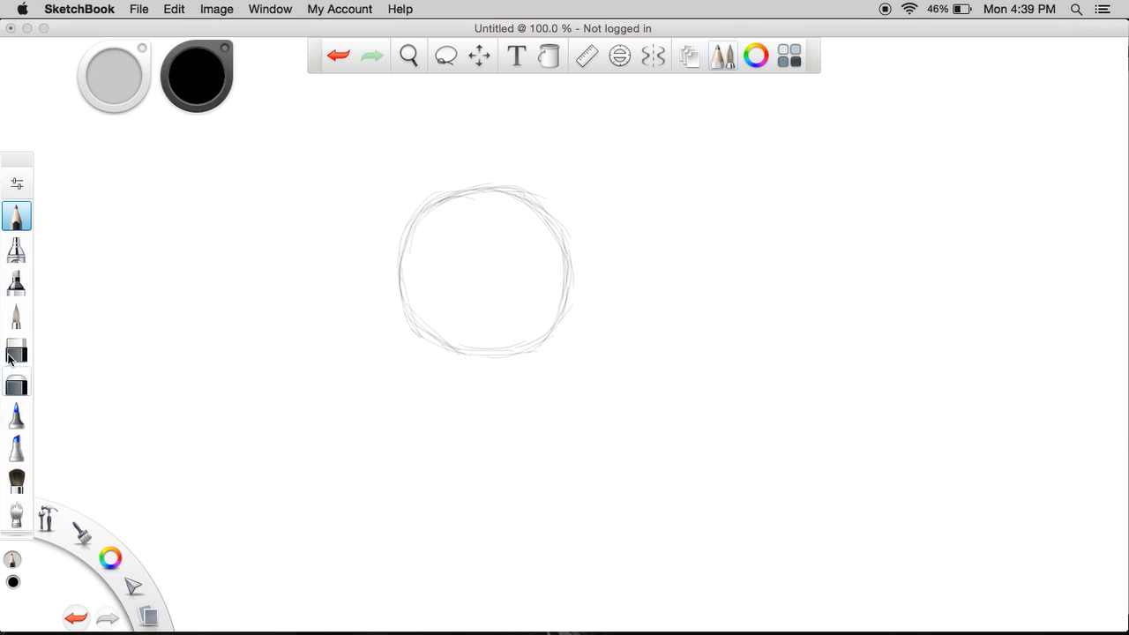
- Erase a small gap in each side of the head circle and sketch a small rounded ear in each
left_click(16, 350)
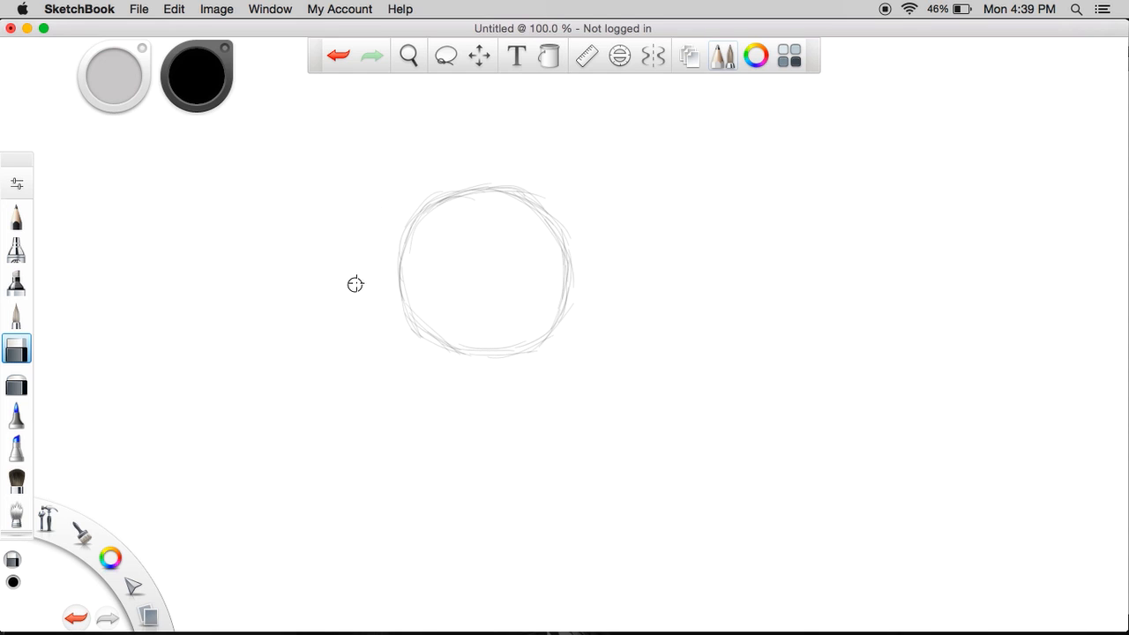
left_click(399, 282)
left_click_drag(569, 270, 570, 288)
left_click(15, 216)
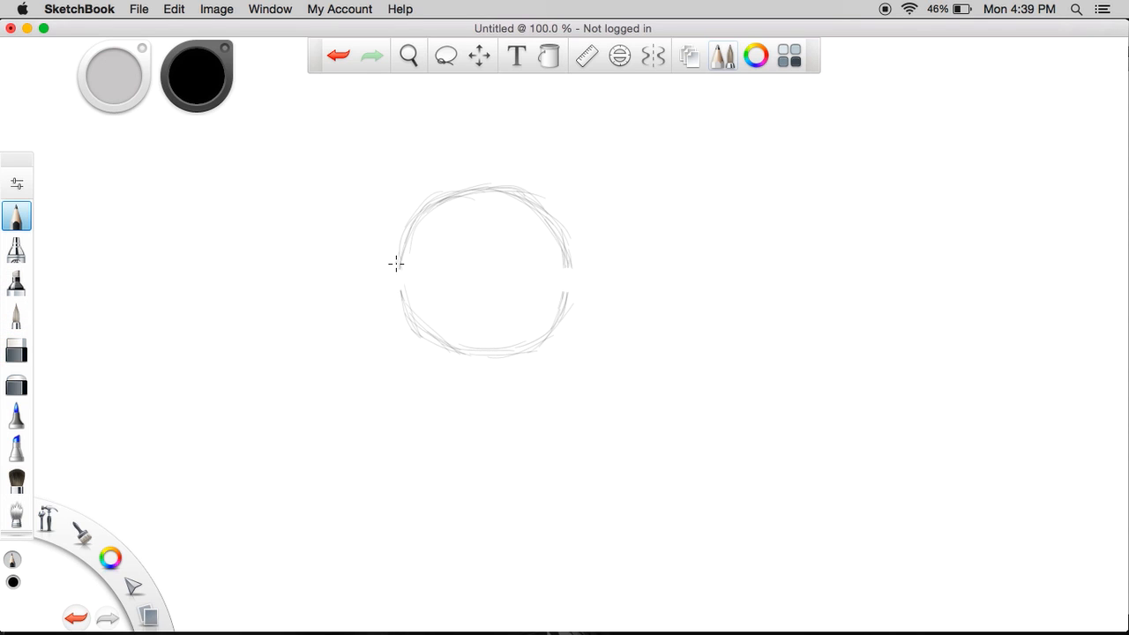
mouse_move(398, 265)
left_mouse_down()
mouse_move(383, 282)
mouse_move(399, 292)
mouse_move(399, 262)
left_mouse_up()
mouse_move(572, 268)
left_mouse_down()
mouse_move(582, 279)
mouse_move(566, 295)
mouse_move(577, 290)
mouse_move(574, 264)
left_mouse_up()
- Draw curved vertical and horizontal guidelines across the face, and add small inner-ear marks to both ears
mouse_move(479, 191)
left_mouse_down()
mouse_move(465, 264)
mouse_move(472, 344)
left_mouse_up()
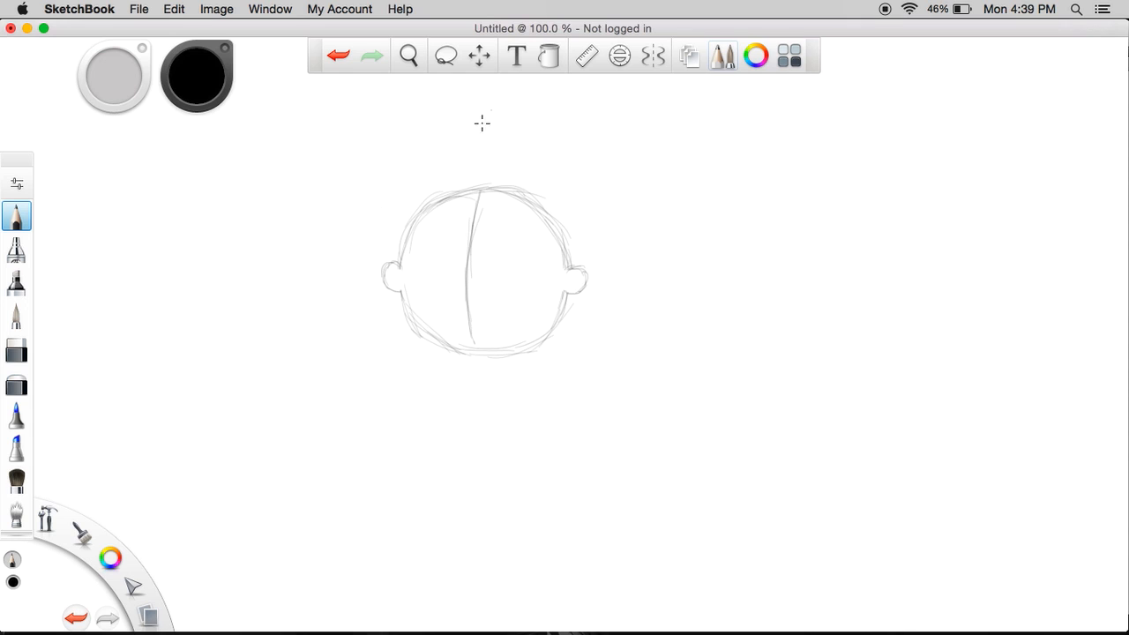
mouse_move(399, 270)
left_mouse_down()
mouse_move(448, 289)
mouse_move(478, 284)
left_mouse_up()
key("ctrl+z")
mouse_move(397, 269)
left_mouse_down()
mouse_move(418, 283)
mouse_move(484, 283)
left_mouse_up()
key("ctrl+z")
mouse_move(403, 272)
left_mouse_down()
mouse_move(439, 293)
mouse_move(418, 286)
mouse_move(502, 293)
mouse_move(483, 296)
mouse_move(566, 272)
left_mouse_up()
mouse_move(381, 288)
left_mouse_down()
mouse_move(394, 267)
mouse_move(395, 288)
left_mouse_up()
left_click_drag(578, 276, 577, 285)
- Erase a small gap at the bottom of the head circle and draw a short, narrow neck with a curved base
key("space")
left_click_drag(455, 128, 456, 87)
left_click(16, 350)
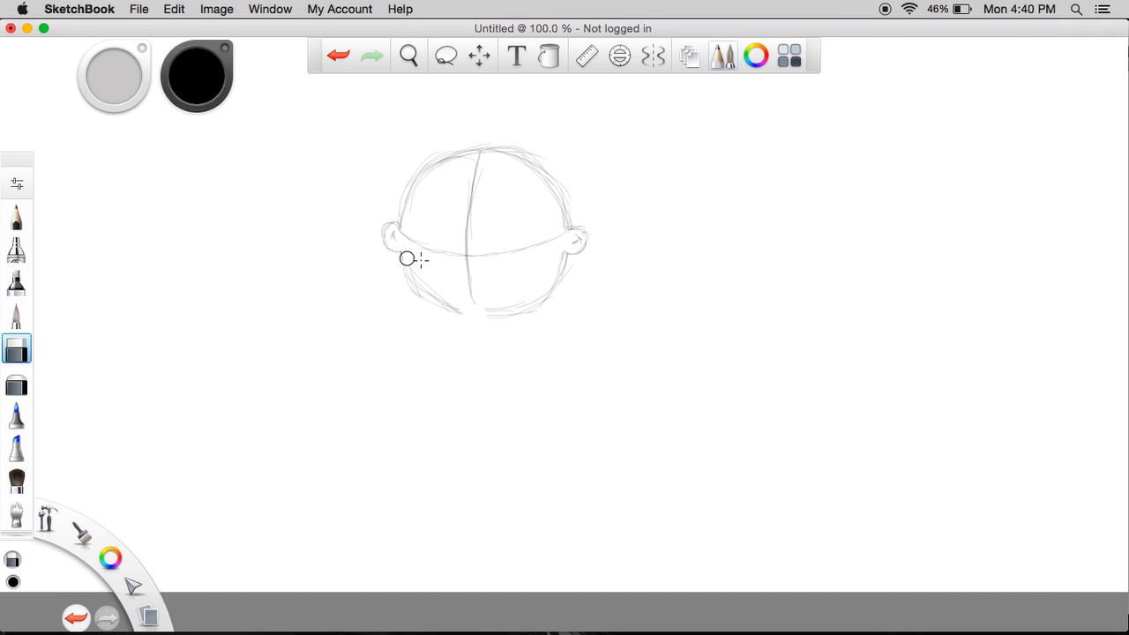
key("super+z")
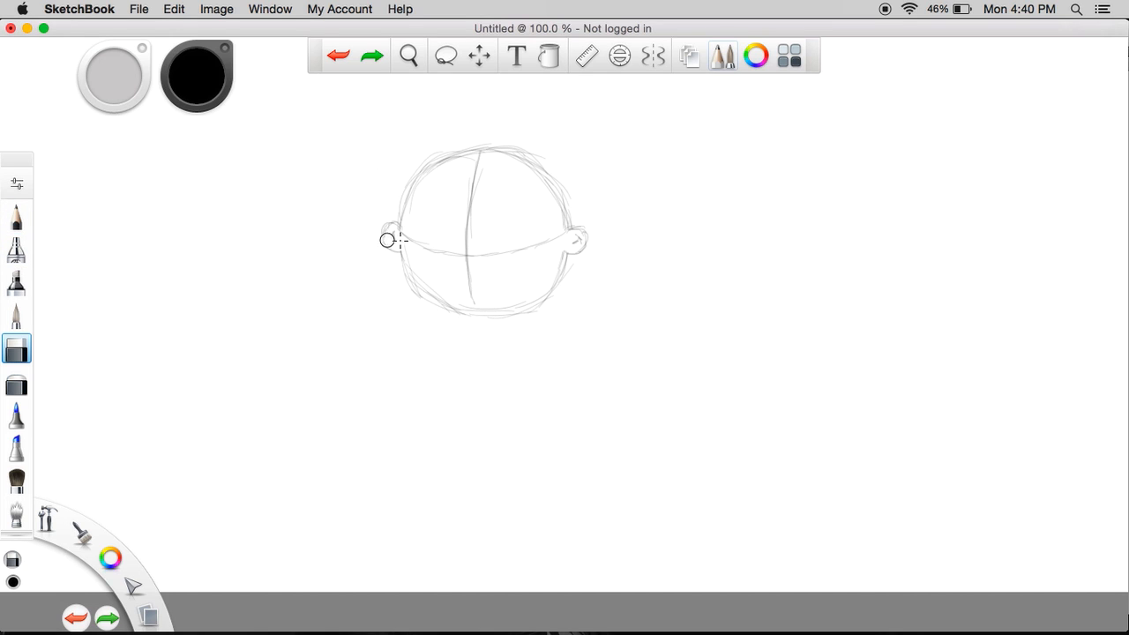
left_click_drag(486, 312, 488, 320)
left_click(16, 216)
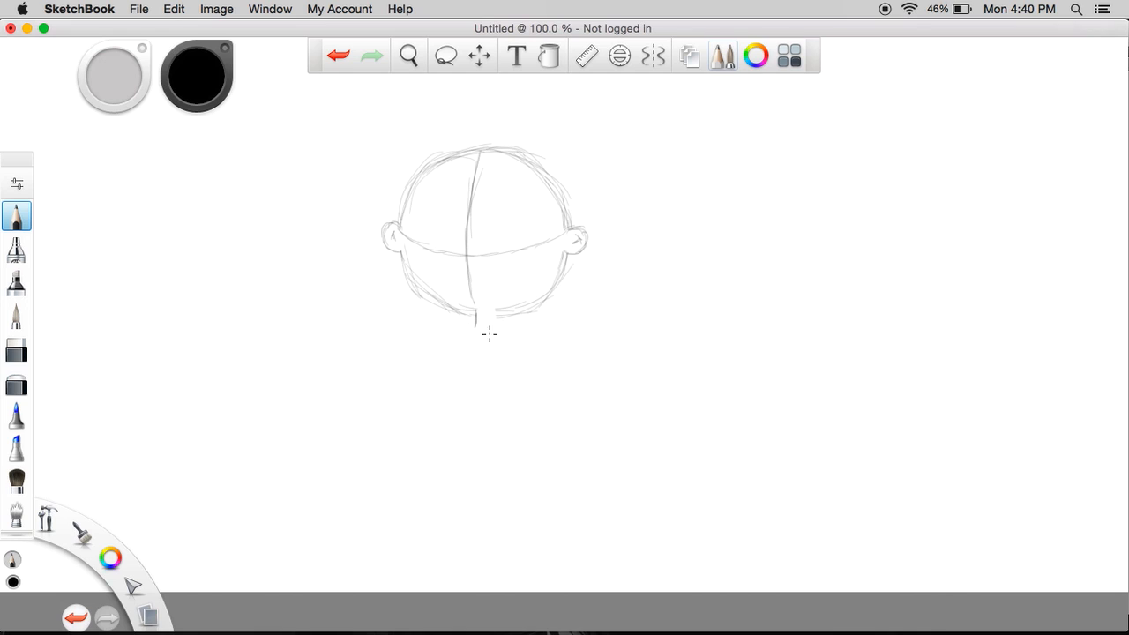
left_click_drag(494, 310, 495, 326)
left_click_drag(486, 332, 496, 331)
mouse_move(474, 322)
left_mouse_down()
mouse_move(500, 333)
mouse_move(478, 334)
left_mouse_up()
- Sketch two large oval eyes above the horizontal guideline, one on each side of the vertical guideline
key("space")
mouse_move(417, 174)
left_mouse_down()
mouse_move(413, 121)
mouse_move(433, 106)
mouse_move(411, 96)
mouse_move(318, 144)
left_mouse_up()
key("space")
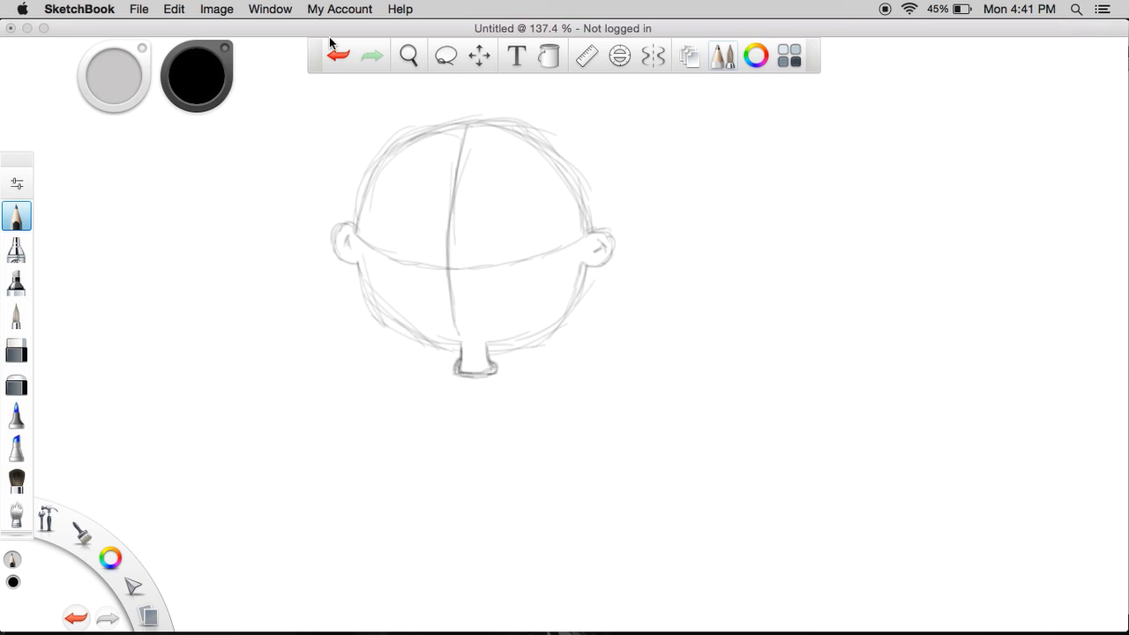
left_click_drag(328, 100, 335, 111)
mouse_move(405, 196)
left_mouse_down()
mouse_move(378, 222)
mouse_move(388, 252)
mouse_move(378, 235)
mouse_move(399, 202)
mouse_move(385, 208)
mouse_move(431, 213)
mouse_move(410, 259)
left_mouse_up()
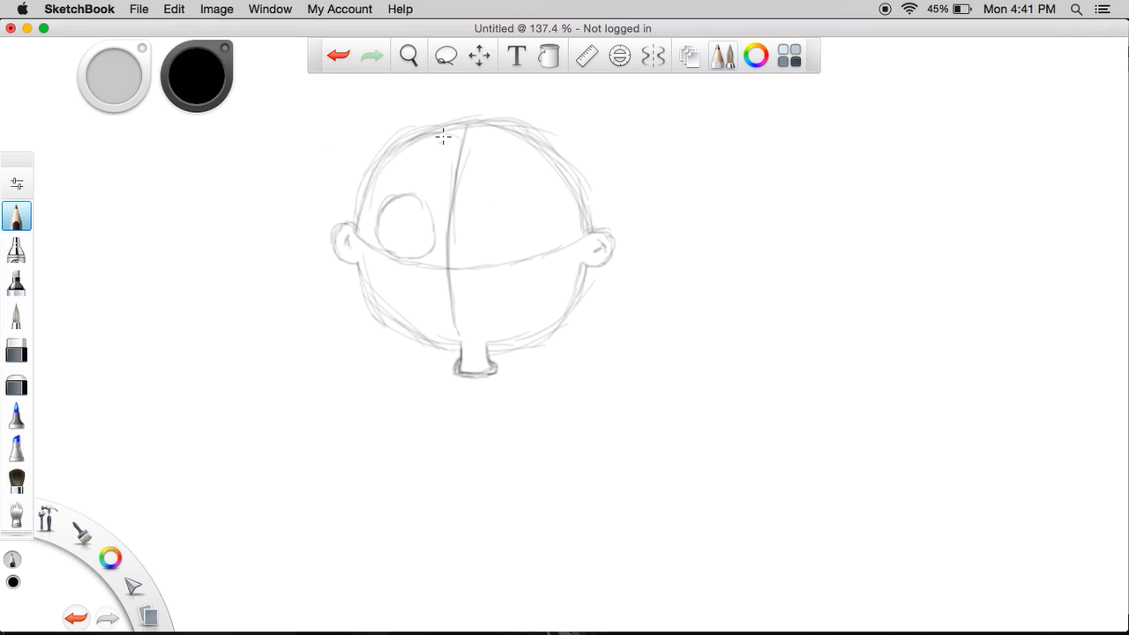
left_click_drag(477, 197, 470, 257)
mouse_move(484, 202)
left_mouse_down()
mouse_move(519, 239)
mouse_move(504, 261)
mouse_move(473, 260)
mouse_move(509, 258)
mouse_move(523, 230)
mouse_move(513, 214)
mouse_move(474, 213)
mouse_move(480, 203)
mouse_move(520, 241)
left_mouse_up()
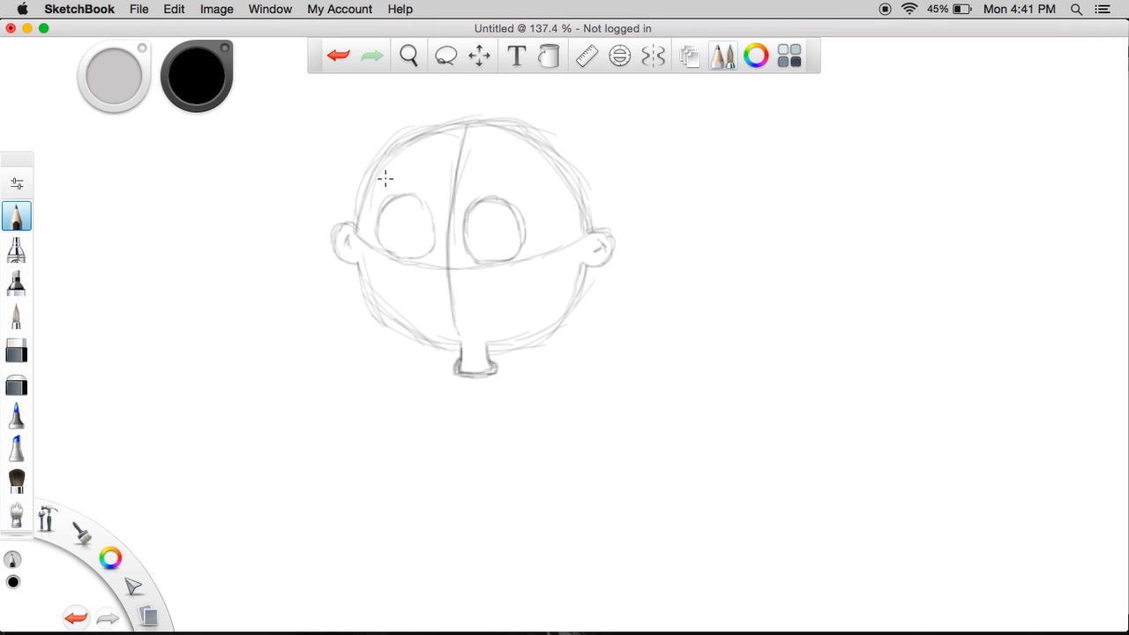
- Draw an arched eyebrow above each eye
mouse_move(381, 182)
left_mouse_down()
mouse_move(422, 162)
mouse_move(385, 178)
mouse_move(421, 149)
mouse_move(381, 186)
mouse_move(413, 172)
mouse_move(379, 185)
left_mouse_up()
key("super+z")
left_click_drag(484, 157, 530, 182)
left_click_drag(441, 252, 445, 275)
key("super+z")
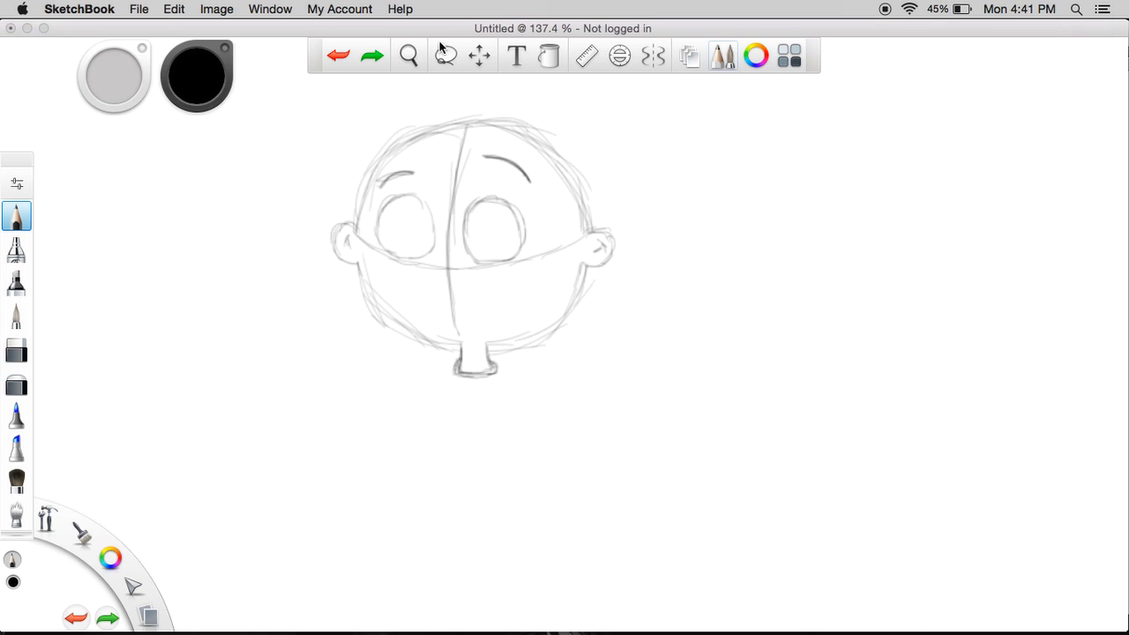
mouse_move(435, 200)
left_mouse_down()
mouse_move(441, 253)
mouse_move(418, 283)
mouse_move(471, 276)
left_mouse_up()
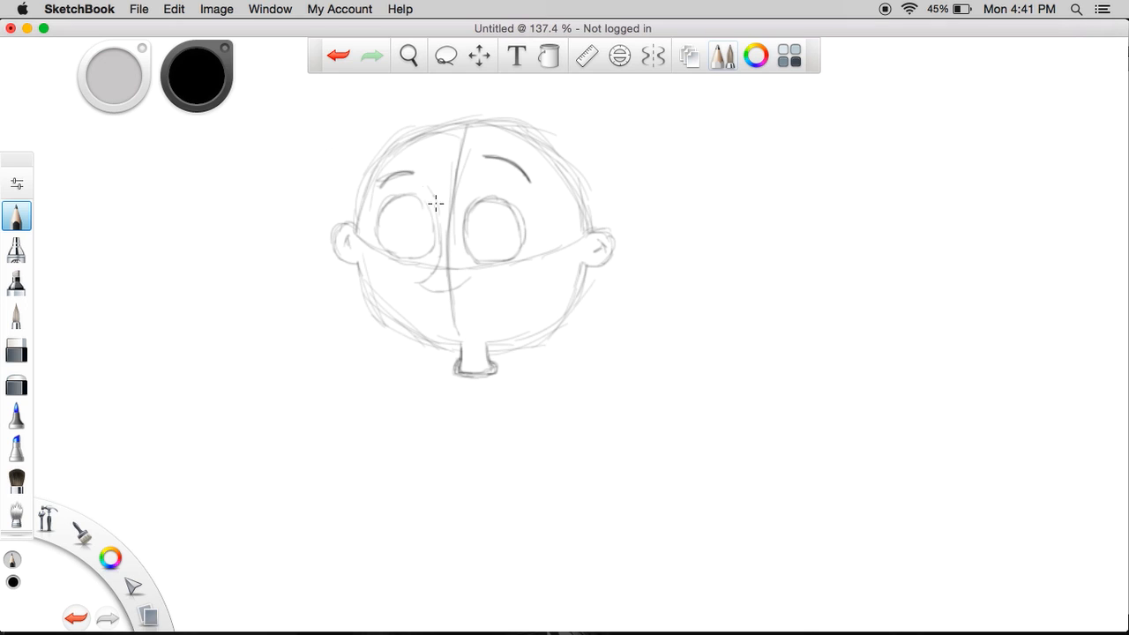
key("super+z")
key("super+z")
key("super+z")
key("super+z")
key("super+z")
mouse_move(460, 271)
left_mouse_down()
mouse_move(449, 256)
mouse_move(441, 269)
mouse_move(454, 263)
mouse_move(456, 276)
mouse_move(443, 267)
left_mouse_up()
key("super+z")
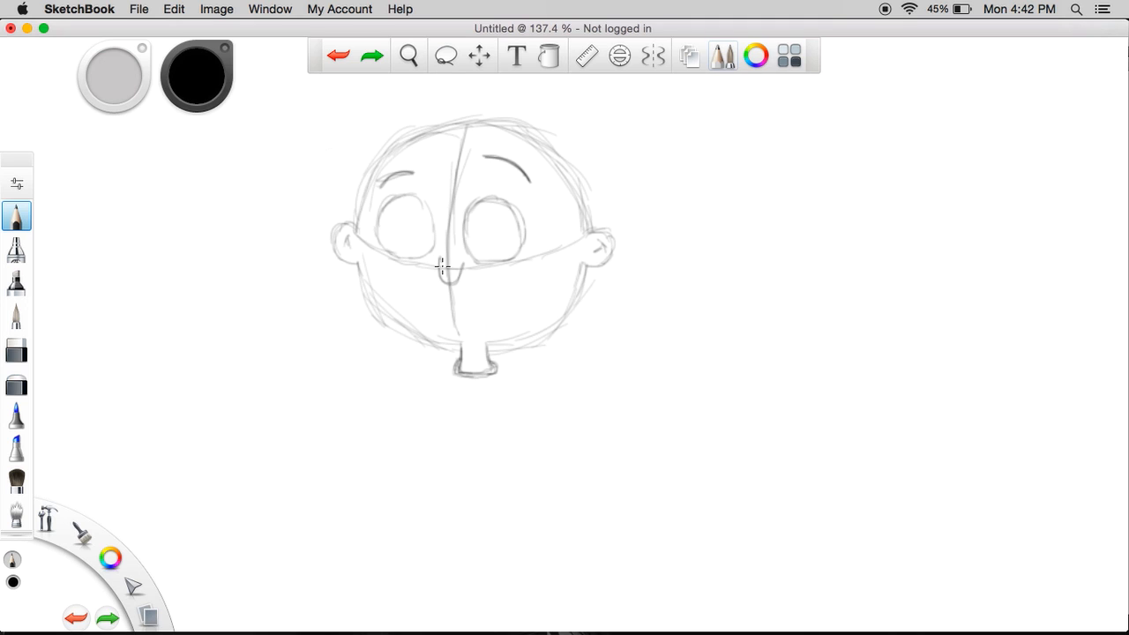
key("super+z")
- Draw a long nose curving down beside the left eye, with a rounded underside and a small nostril mark
left_click(432, 194)
mouse_move(431, 271)
left_mouse_down()
mouse_move(420, 285)
mouse_move(453, 285)
mouse_move(430, 271)
mouse_move(469, 283)
left_mouse_up()
key("super+z")
key("super+z")
key("super+z")
key("super+z")
key("super+z")
key("super+z")
key("super+z")
mouse_move(425, 181)
left_mouse_down()
mouse_move(439, 216)
mouse_move(421, 178)
mouse_move(440, 219)
mouse_move(437, 291)
mouse_move(424, 285)
mouse_move(466, 280)
left_mouse_up()
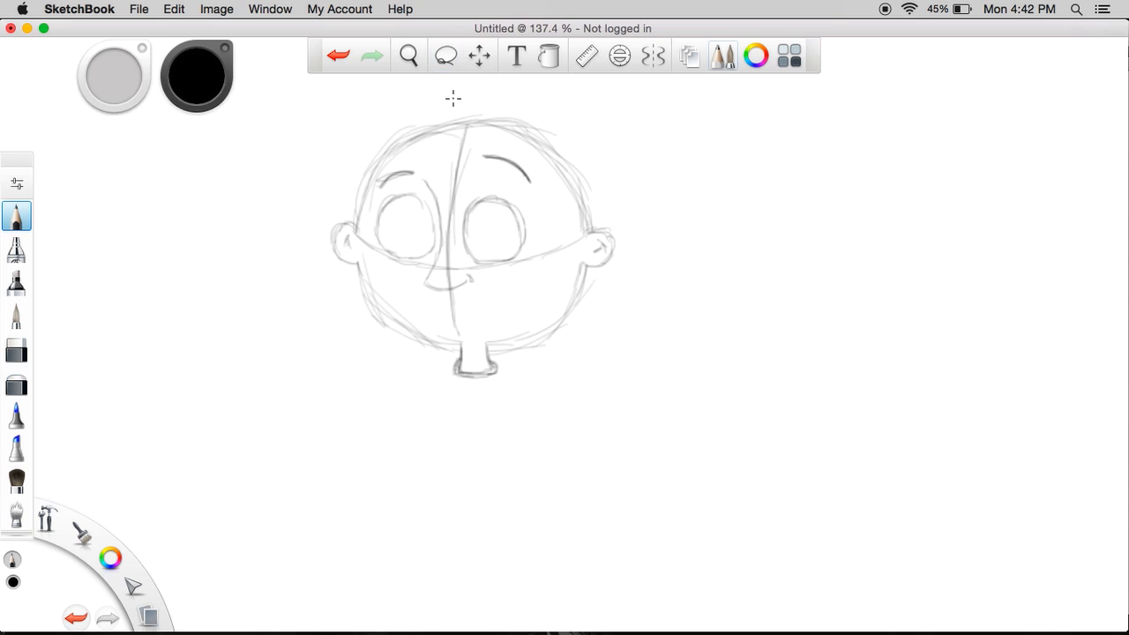
- Sketch the outer hair contour rising from the right ear along the side of the head
key("space")
left_click_drag(491, 97, 514, 128)
key("space")
left_click_drag(602, 273, 580, 174)
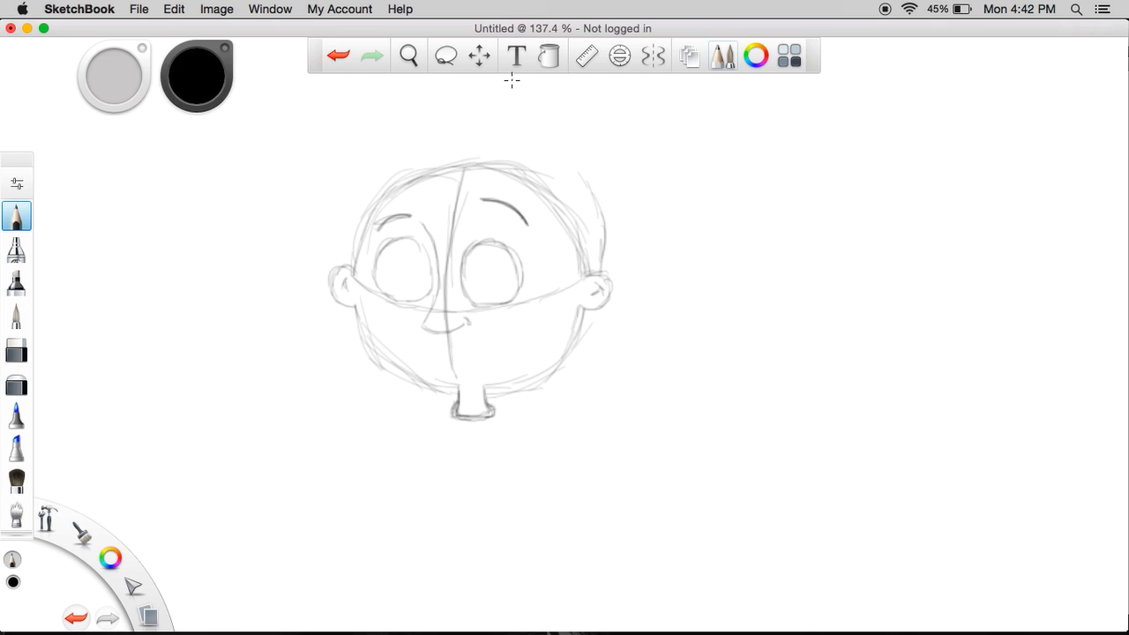
mouse_move(558, 168)
left_mouse_down()
mouse_move(592, 156)
mouse_move(569, 167)
left_mouse_up()
key("super+z")
mouse_move(590, 159)
left_mouse_down()
mouse_move(565, 154)
mouse_move(531, 110)
left_mouse_up()
key("super+z")
key("super+z")
mouse_move(561, 156)
left_mouse_down()
mouse_move(582, 151)
mouse_move(580, 173)
mouse_move(533, 114)
left_mouse_up()
key("super+z")
left_click_drag(560, 156, 534, 130)
key("super+z")
key("super+z")
- Extend the right hair contour up toward the crown and undo the strokes that sweep over the top
mouse_move(581, 170)
left_mouse_down()
mouse_move(499, 109)
mouse_move(549, 135)
mouse_move(440, 116)
left_mouse_up()
mouse_move(542, 126)
left_mouse_down()
mouse_move(433, 100)
mouse_move(345, 157)
left_mouse_up()
key("super+z")
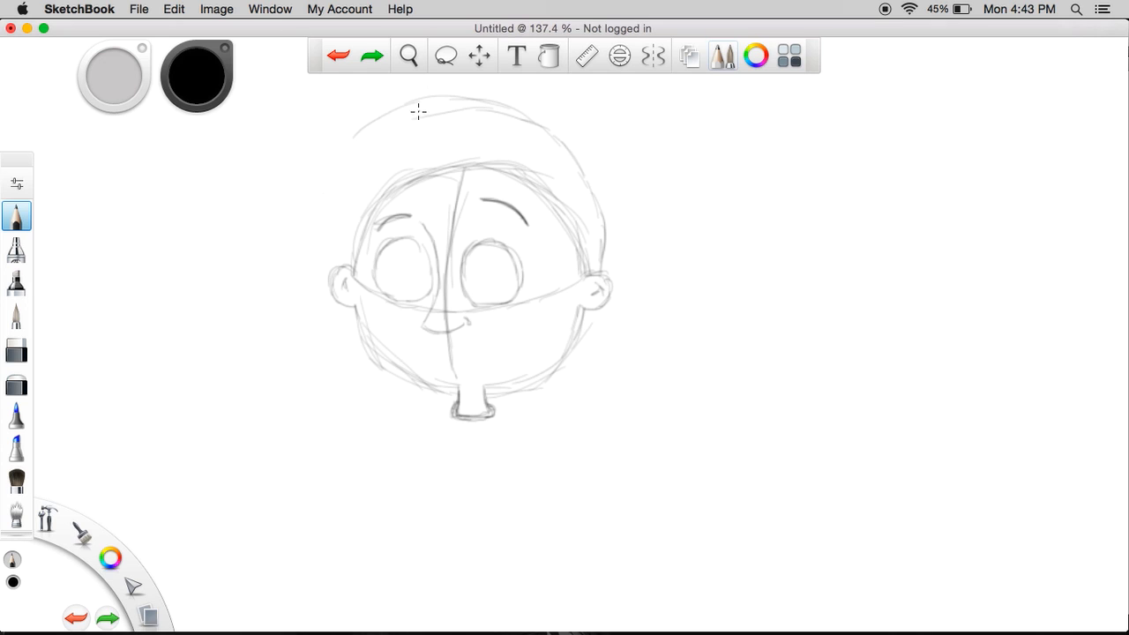
key("super+z")
key("super+z")
key("super+z")
key("super+z")
key("super+z")
key("super+z")
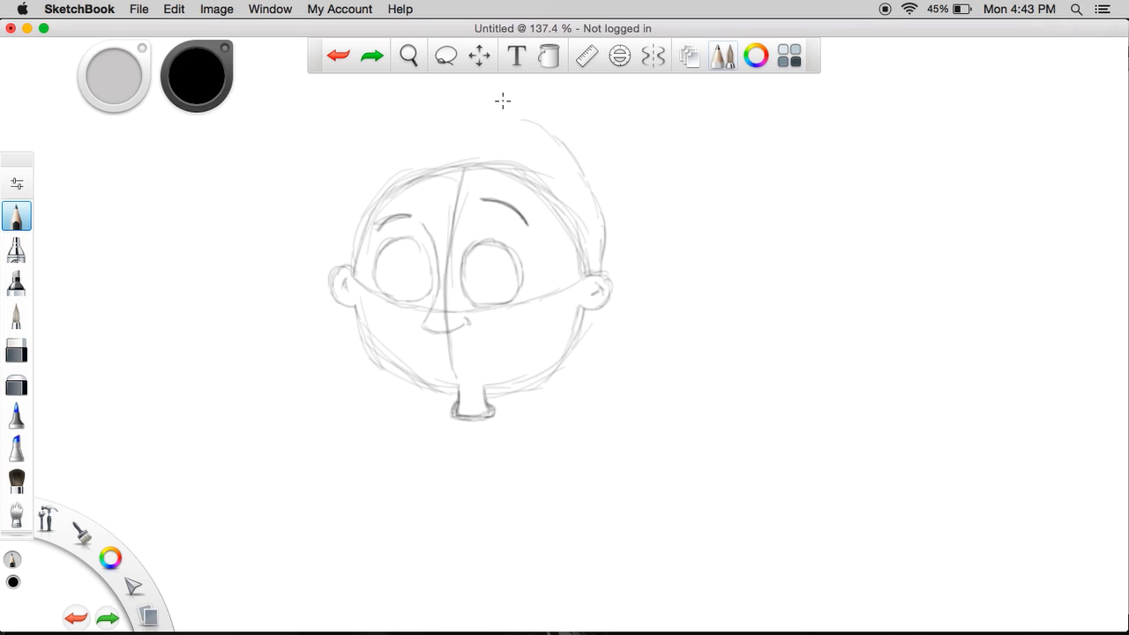
- Sketch the top of the hair with pointed locks sweeping left, and a jagged hairline from the forehead to the right ear
mouse_move(567, 157)
left_mouse_down()
mouse_move(529, 119)
mouse_move(450, 114)
mouse_move(369, 146)
mouse_move(426, 139)
mouse_move(335, 182)
mouse_move(383, 161)
mouse_move(336, 222)
left_mouse_up()
key("super+z")
key("super+z")
key("super+z")
mouse_move(383, 148)
left_mouse_down()
mouse_move(351, 162)
mouse_move(374, 168)
mouse_move(330, 228)
mouse_move(407, 175)
mouse_move(385, 205)
left_mouse_up()
key("super+z")
mouse_move(403, 189)
left_mouse_down()
mouse_move(451, 178)
mouse_move(478, 173)
mouse_move(470, 189)
mouse_move(504, 178)
mouse_move(583, 275)
left_mouse_up()
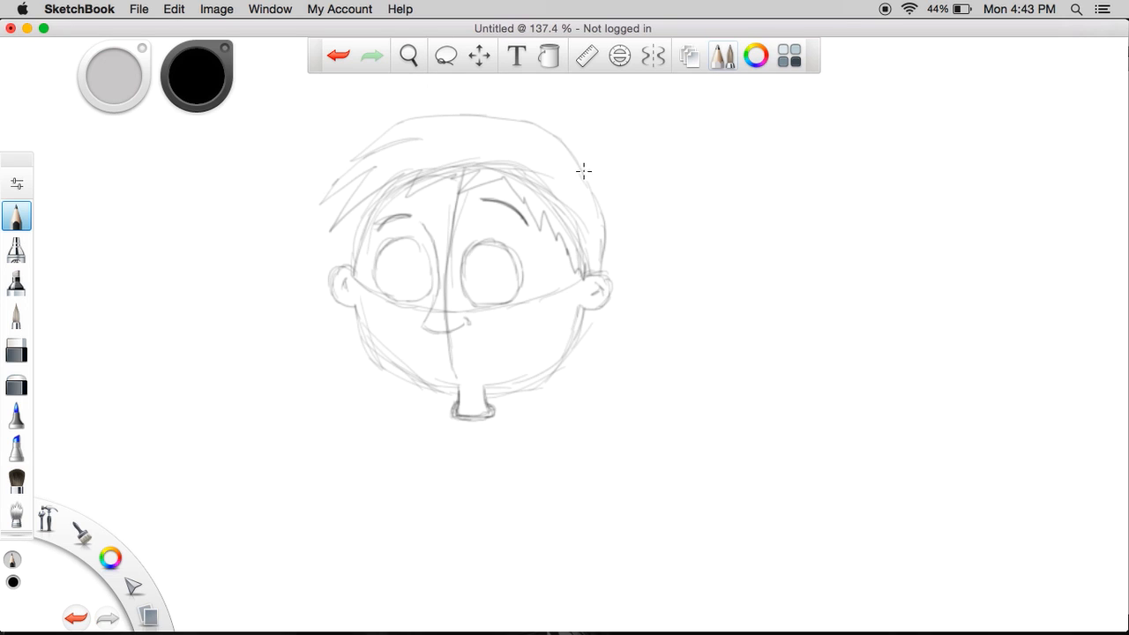
- Erase a small gap in the right side of the hair outline and draw a spiky tuft there
left_click(28, 336)
left_click_drag(577, 169, 585, 182)
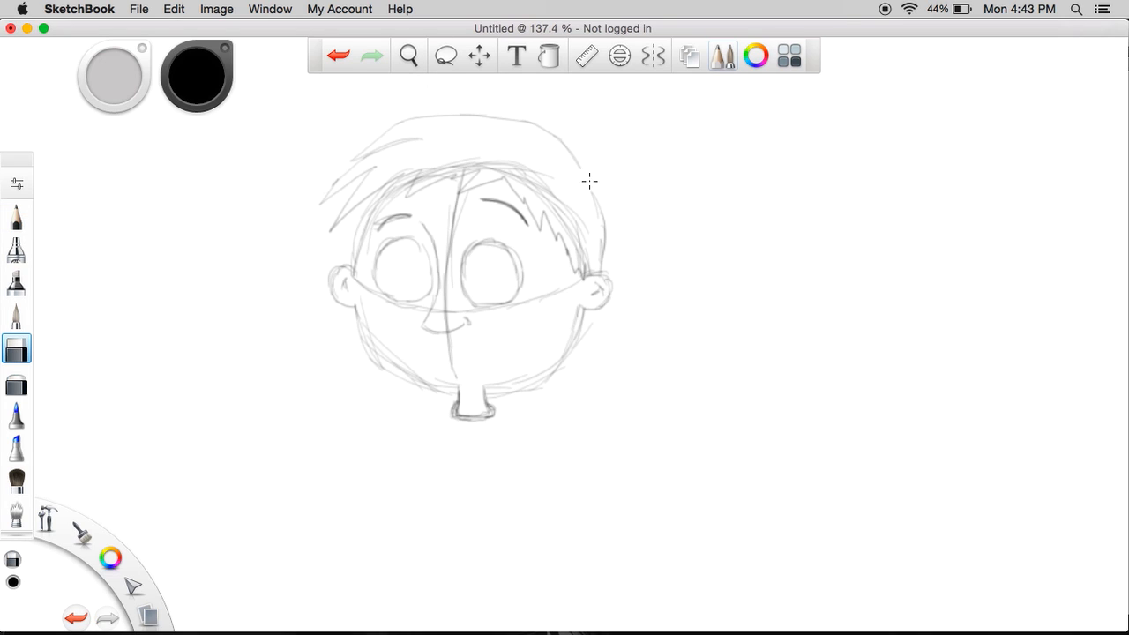
left_click(16, 216)
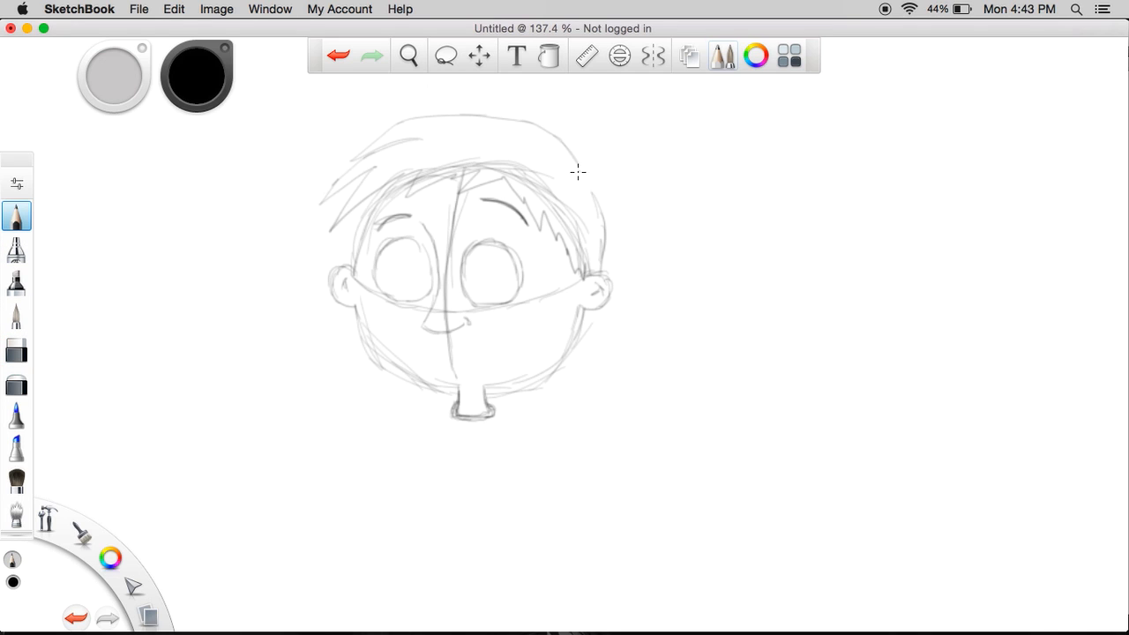
mouse_move(580, 168)
left_mouse_down()
mouse_move(606, 169)
mouse_move(596, 194)
left_mouse_up()
left_click_drag(396, 270, 395, 271)
left_click_drag(486, 273, 484, 269)
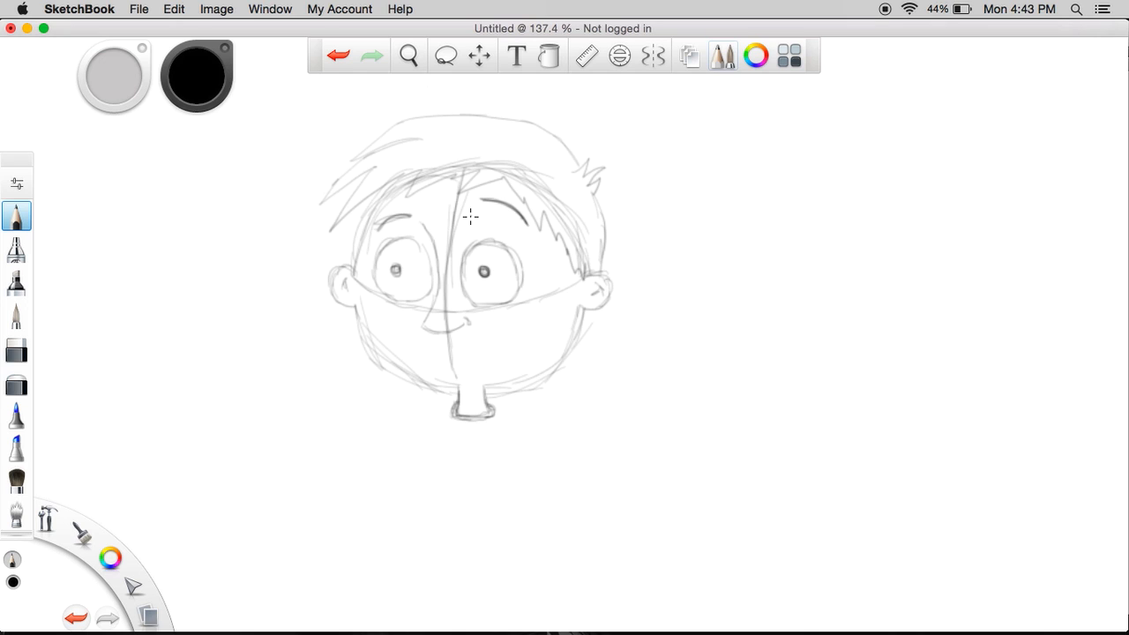
key("super+z")
key("super+z")
- Draw a dark crescent-shaped pupil in each eye
left_click_drag(397, 262, 396, 274)
left_click_drag(475, 268, 479, 264)
left_click_drag(393, 268, 399, 273)
mouse_move(478, 266)
left_mouse_down()
mouse_move(477, 280)
mouse_move(478, 265)
left_mouse_up()
- Reduce the pencil's hardness/size setting and shade the areas between both eyebrows and the eyes with hatching
left_click(17, 183)
left_click(349, 241)
left_click(367, 273)
mouse_move(375, 246)
left_mouse_down()
mouse_move(407, 220)
mouse_move(413, 240)
mouse_move(411, 221)
left_mouse_up()
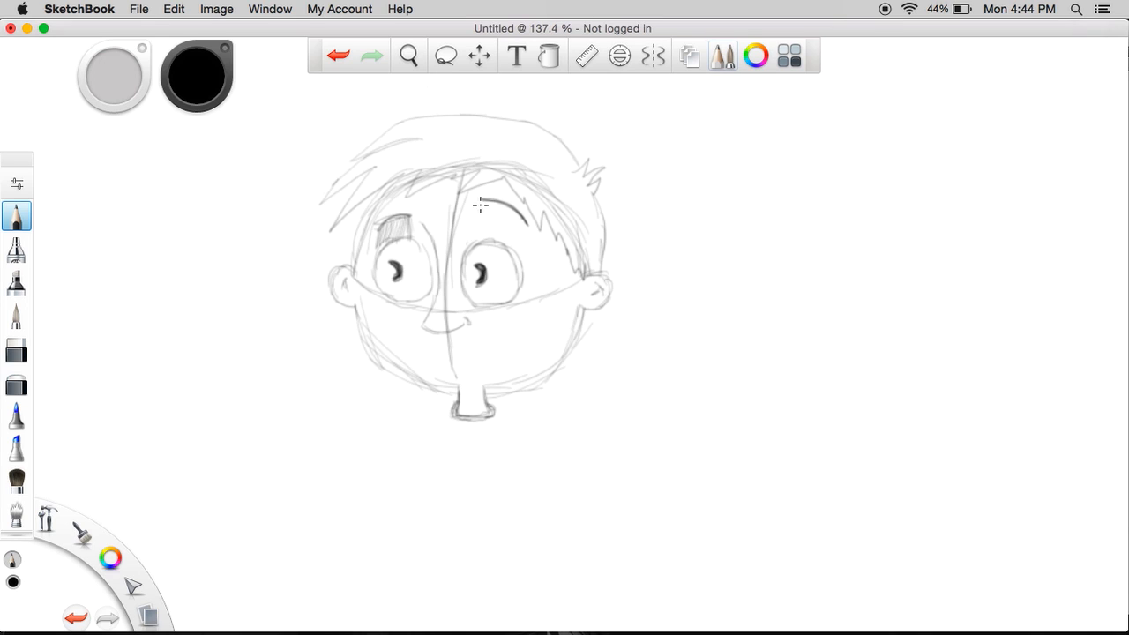
mouse_move(485, 210)
left_mouse_down()
mouse_move(476, 234)
mouse_move(510, 220)
mouse_move(519, 231)
mouse_move(510, 222)
left_mouse_up()
- Reduce the pencil's hardness/size setting again, shade lightly along the nose bridge, and undo the extra strokes under the nose
left_click(16, 182)
left_click(351, 240)
left_click(367, 272)
left_click_drag(422, 229, 429, 247)
mouse_move(423, 328)
left_mouse_down()
mouse_move(450, 333)
mouse_move(467, 320)
left_mouse_up()
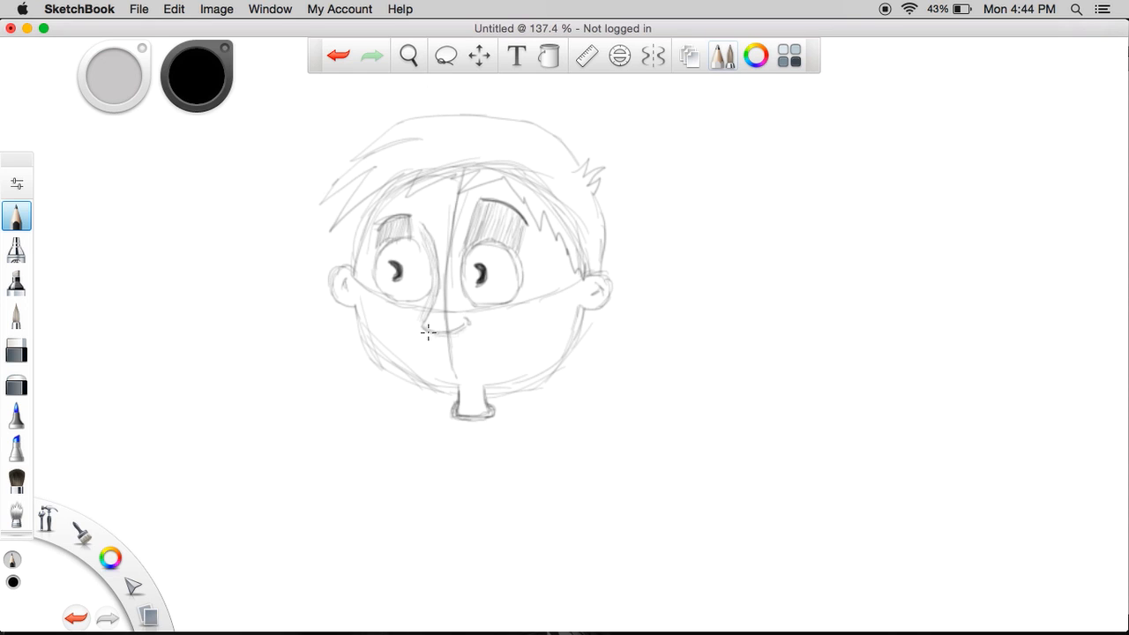
left_click_drag(429, 331, 465, 327)
key("super+z")
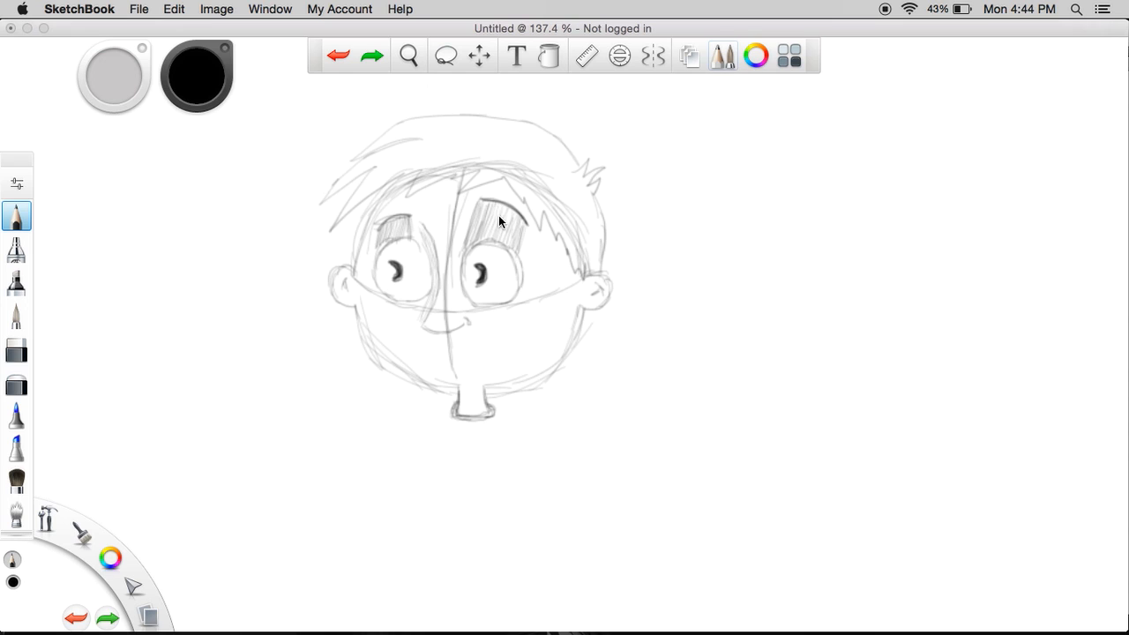
- Erase the hatching between the right eyebrow and the eye with the hard eraser
left_click(16, 350)
left_click(459, 206)
mouse_move(482, 209)
left_mouse_down()
mouse_move(522, 252)
mouse_move(478, 226)
mouse_move(465, 241)
mouse_move(474, 232)
mouse_move(513, 243)
mouse_move(474, 236)
left_mouse_up()
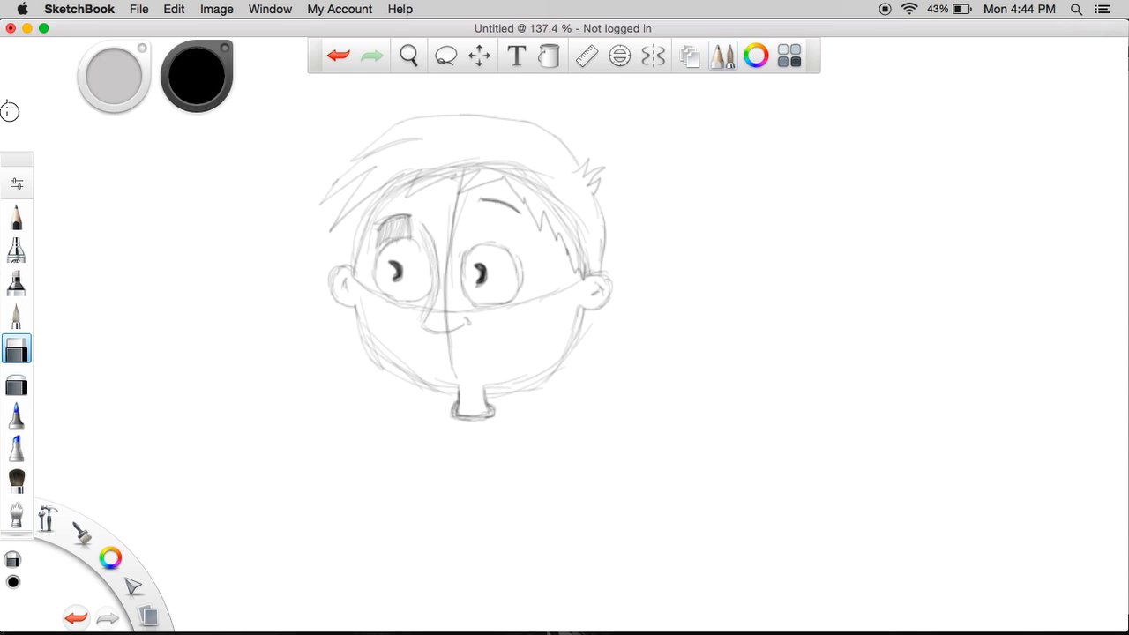
- Set the hard eraser's size to 2.0 and switch back to the pencil
left_click(16, 183)
left_click(351, 240)
left_click(351, 240)
mouse_move(201, 240)
left_mouse_down()
mouse_move(192, 244)
mouse_move(224, 244)
mouse_move(185, 247)
left_mouse_up()
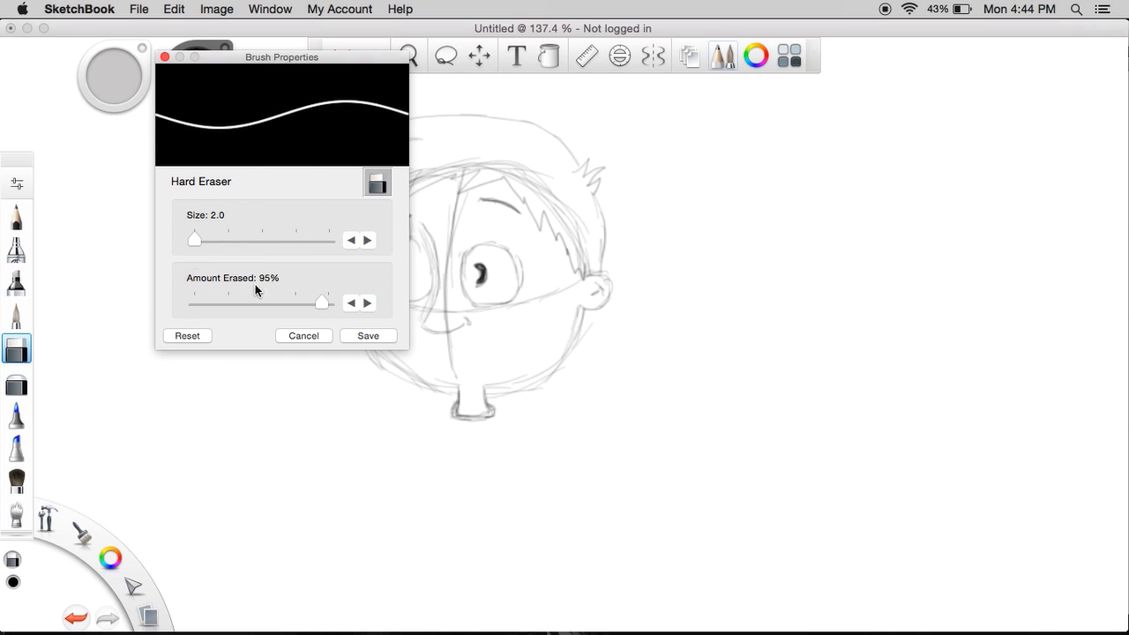
left_click(327, 336)
left_click(16, 211)
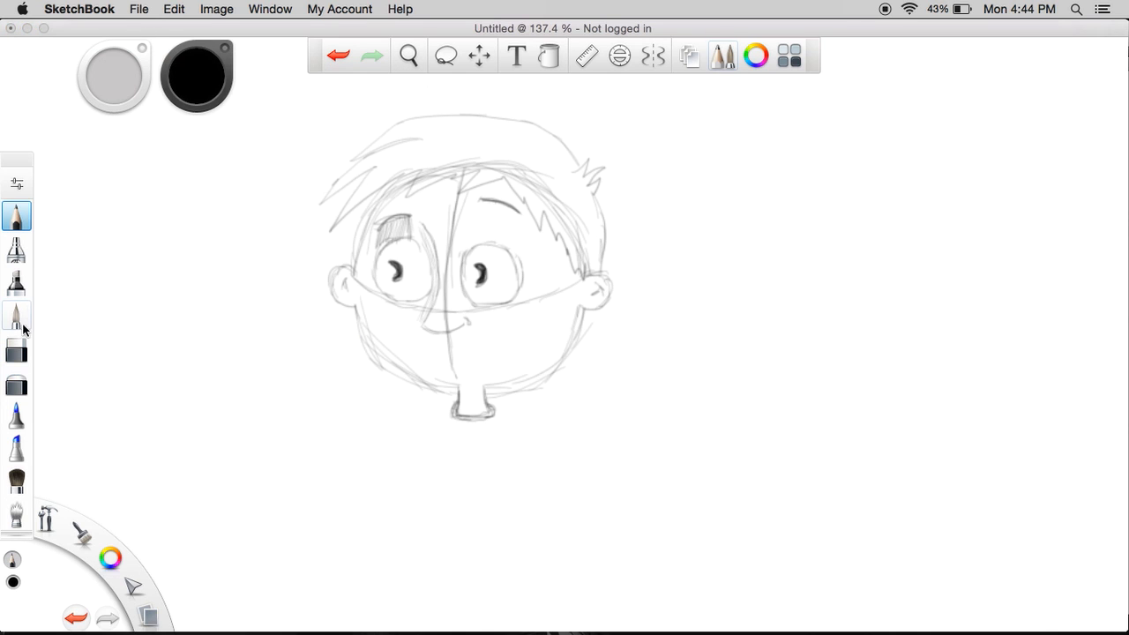
- Set the pencil's hardness/size to 4H/0.1 and lightly hatch the area between the right eyebrow and the eye
double_click(18, 212)
left_click_drag(195, 241, 191, 241)
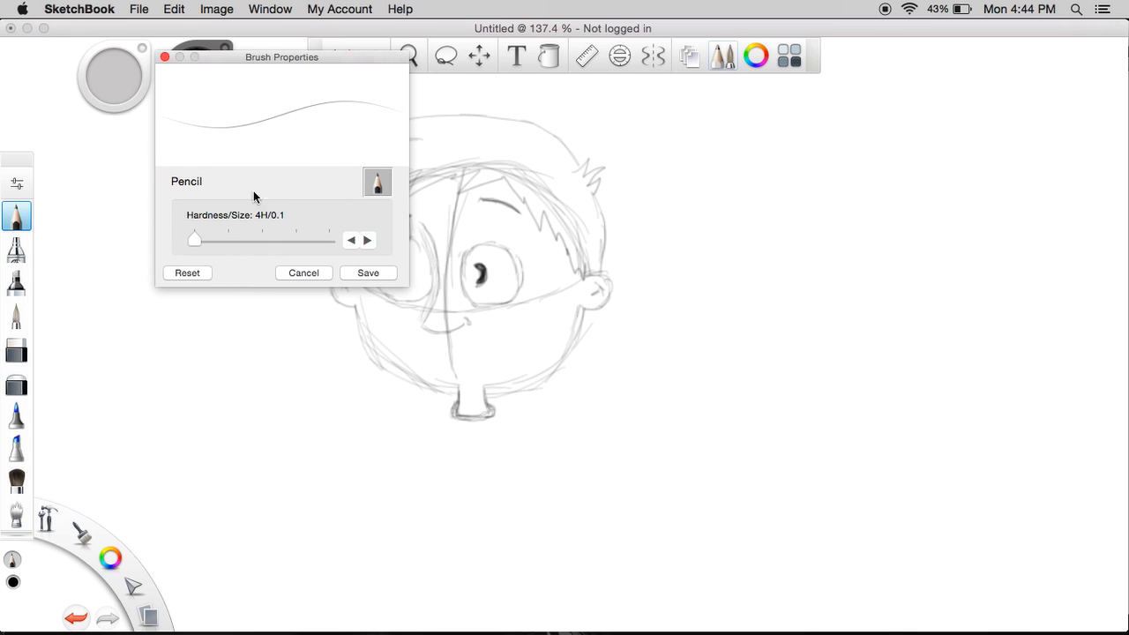
left_click(359, 273)
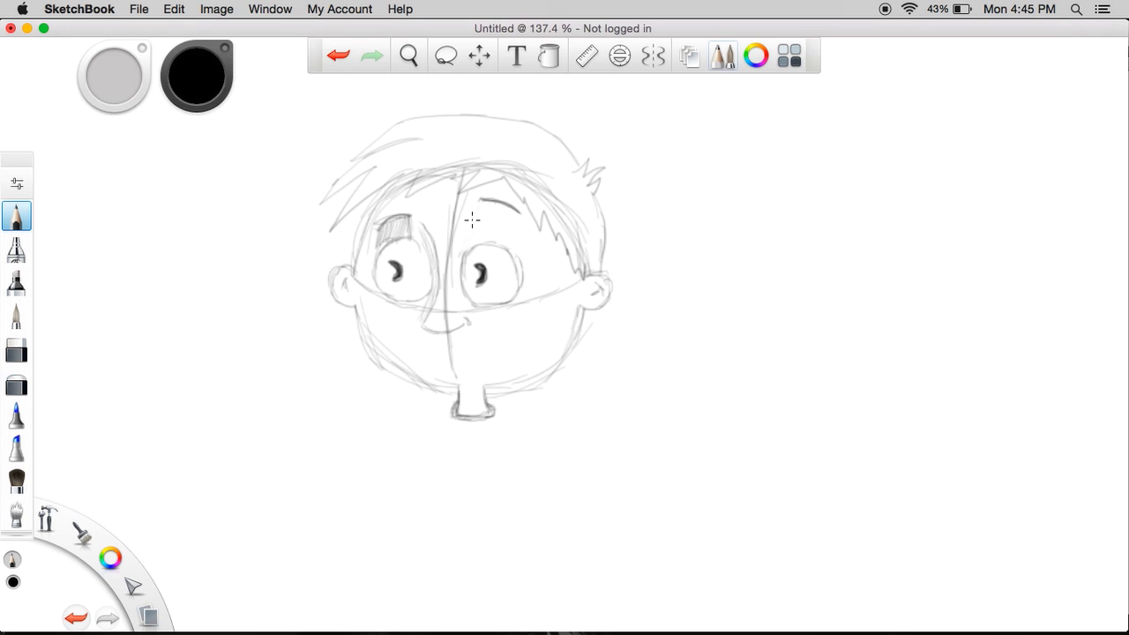
left_click_drag(484, 225, 508, 212)
- Replace the dark hatching under the left eyebrow with light hatching and shade along the nose bridge
left_click(16, 350)
mouse_move(397, 220)
left_mouse_down()
mouse_move(379, 232)
mouse_move(407, 226)
mouse_move(399, 231)
left_mouse_up()
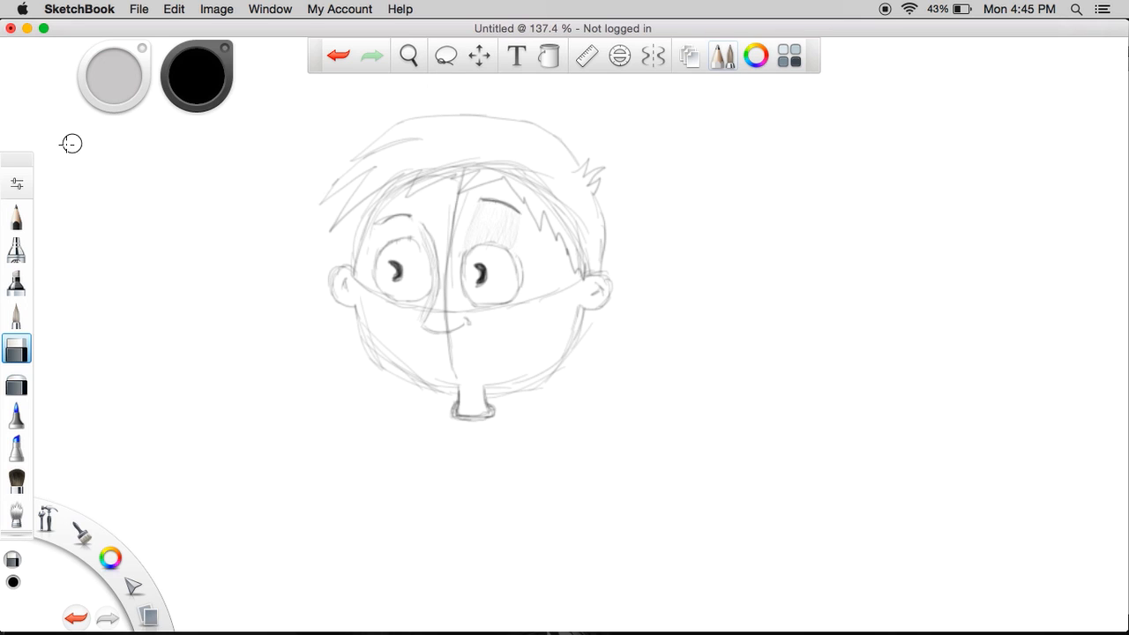
left_click(16, 216)
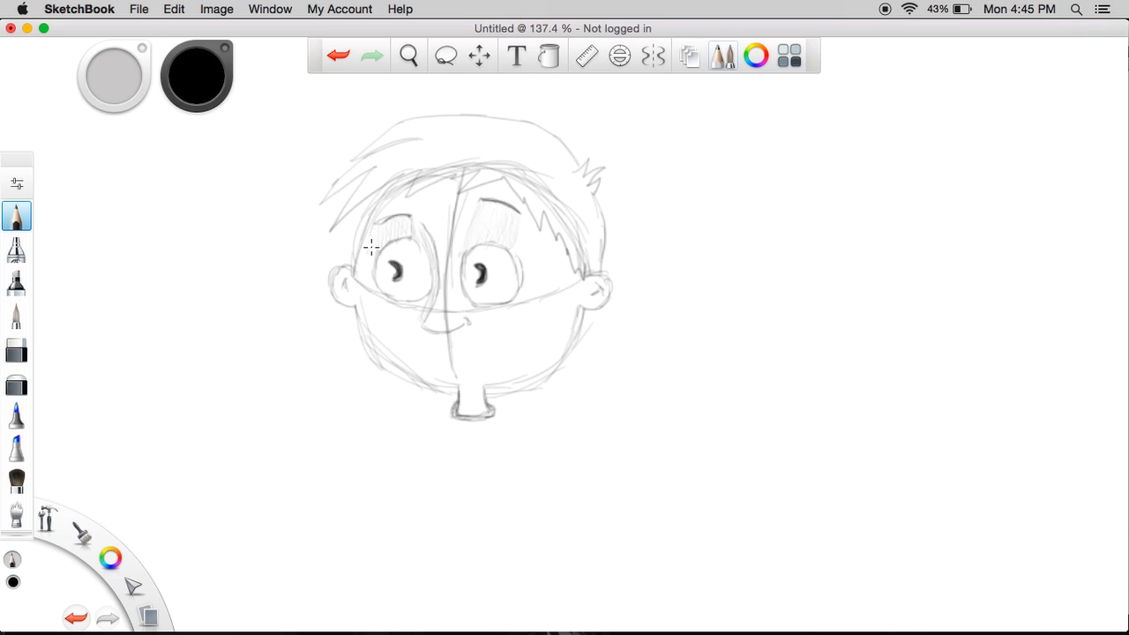
mouse_move(425, 236)
left_mouse_down()
mouse_move(437, 291)
mouse_move(421, 319)
left_mouse_up()
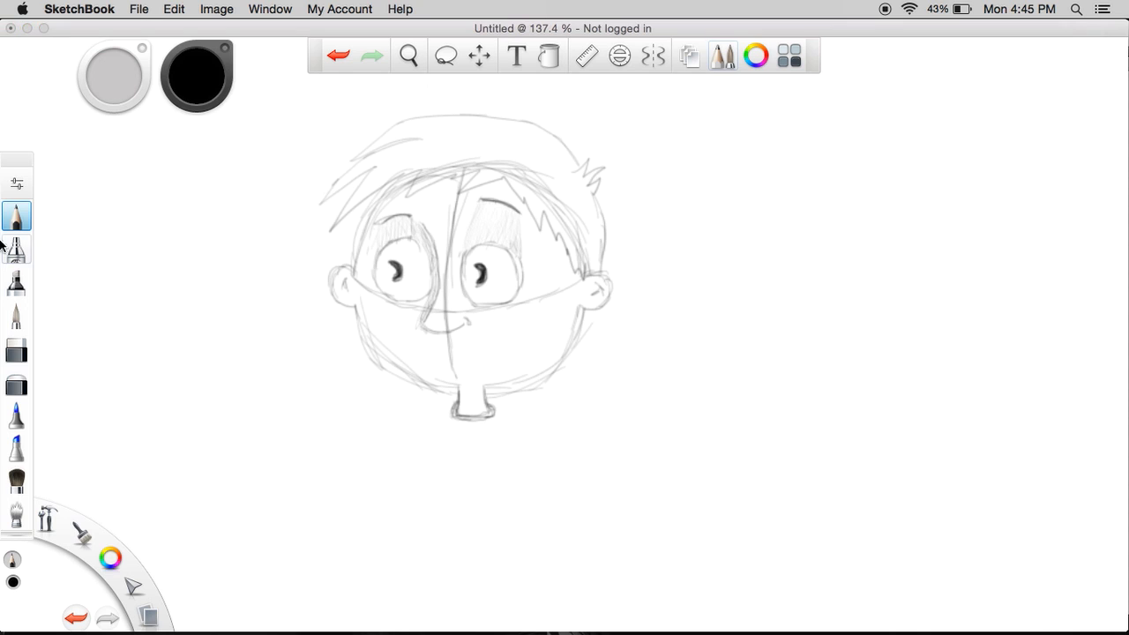
- Erase the head circle's construction lines across the forehead and hair, and slightly raise the pencil's hardness/size setting
left_click(16, 350)
mouse_move(448, 165)
left_mouse_down()
mouse_move(477, 152)
mouse_move(429, 174)
mouse_move(492, 159)
mouse_move(541, 175)
mouse_move(568, 199)
mouse_move(581, 260)
mouse_move(554, 209)
left_mouse_up()
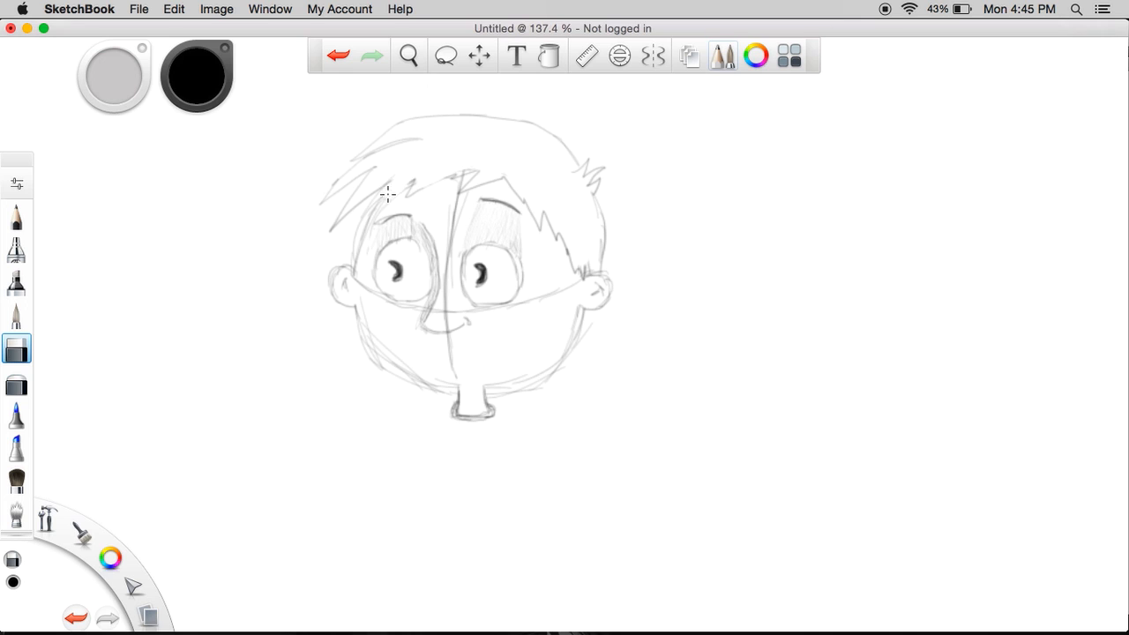
double_click(20, 212)
left_click(367, 240)
left_click(366, 240)
left_click(367, 240)
left_click(367, 240)
left_click(367, 240)
left_click(351, 239)
left_click(360, 270)
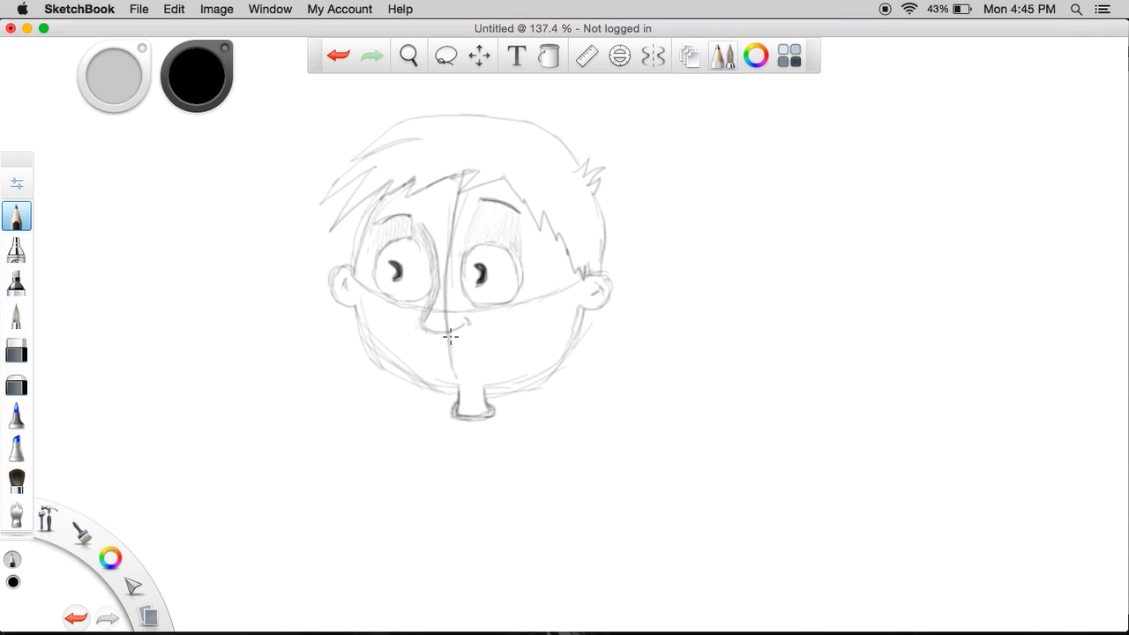
- Try out several smile curves below the nose
left_click_drag(444, 353, 522, 331)
key("super+z")
key("super+z")
left_click_drag(428, 354, 520, 332)
key("super+z")
left_click_drag(429, 356, 522, 334)
key("super+z")
left_click_drag(431, 360, 522, 324)
key("super+z")
left_click_drag(435, 362, 506, 331)
key("super+z")
left_click_drag(434, 361, 501, 333)
key("super+z")
mouse_move(433, 356)
left_mouse_down()
mouse_move(468, 364)
mouse_move(497, 337)
left_mouse_up()
key("super+z")
- Draw an open, slanted smile with teeth and a lower lip below the nose
left_click_drag(437, 357, 509, 334)
mouse_move(447, 351)
left_mouse_down()
mouse_move(476, 356)
mouse_move(452, 371)
mouse_move(471, 368)
mouse_move(496, 360)
mouse_move(505, 336)
left_mouse_up()
left_click_drag(455, 364, 499, 350)
key("ctrl+z")
- Try shoulder lines sloping down from both sides of the neck
key("space")
mouse_move(418, 131)
left_mouse_down()
mouse_move(418, 114)
mouse_move(427, 134)
mouse_move(436, 127)
left_mouse_up()
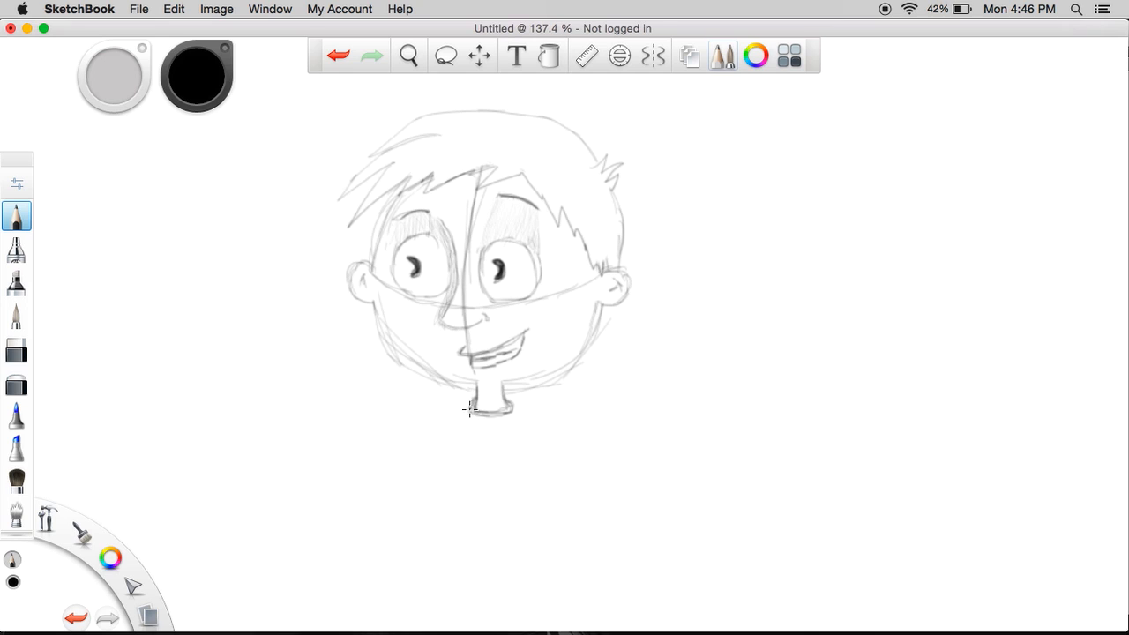
key("super+z")
mouse_move(471, 410)
left_mouse_down()
mouse_move(449, 411)
mouse_move(425, 436)
left_mouse_up()
key("super+z")
key("super+z")
left_click_drag(512, 409, 557, 451)
key("super+z")
left_click_drag(510, 408, 563, 434)
- Try an outstretched right arm with joint circles and a hand oval, and undo it together with the shoulder lines
mouse_move(556, 432)
left_mouse_down()
mouse_move(667, 463)
mouse_move(660, 470)
mouse_move(663, 456)
mouse_move(748, 395)
left_mouse_up()
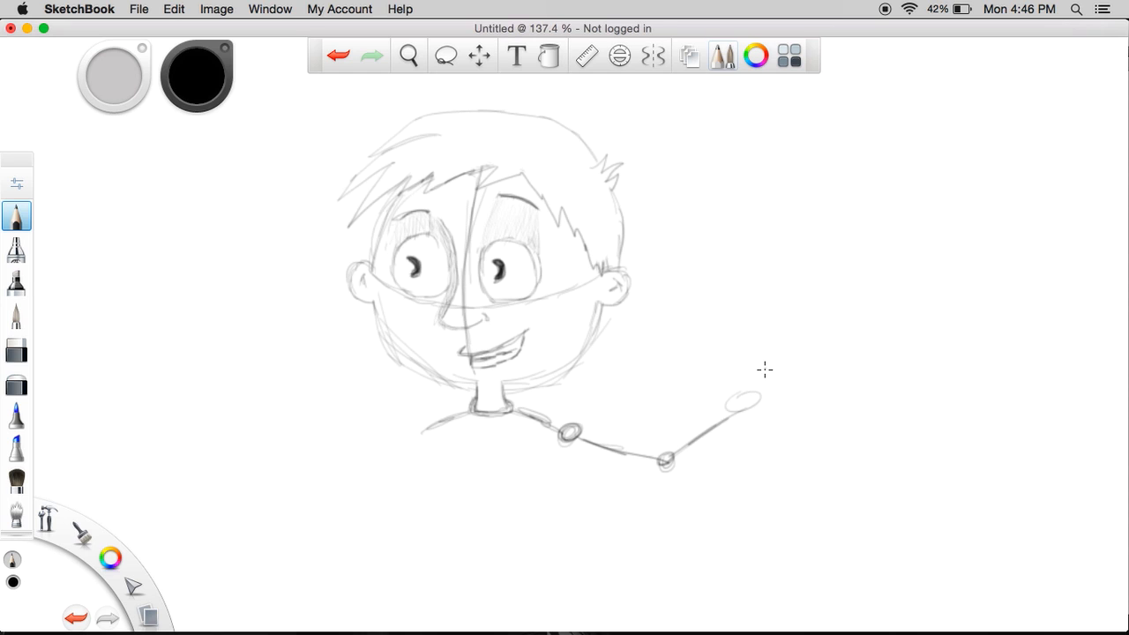
key("super+z")
key("super+z")
key("super+z")
key("super+z")
key("super+z")
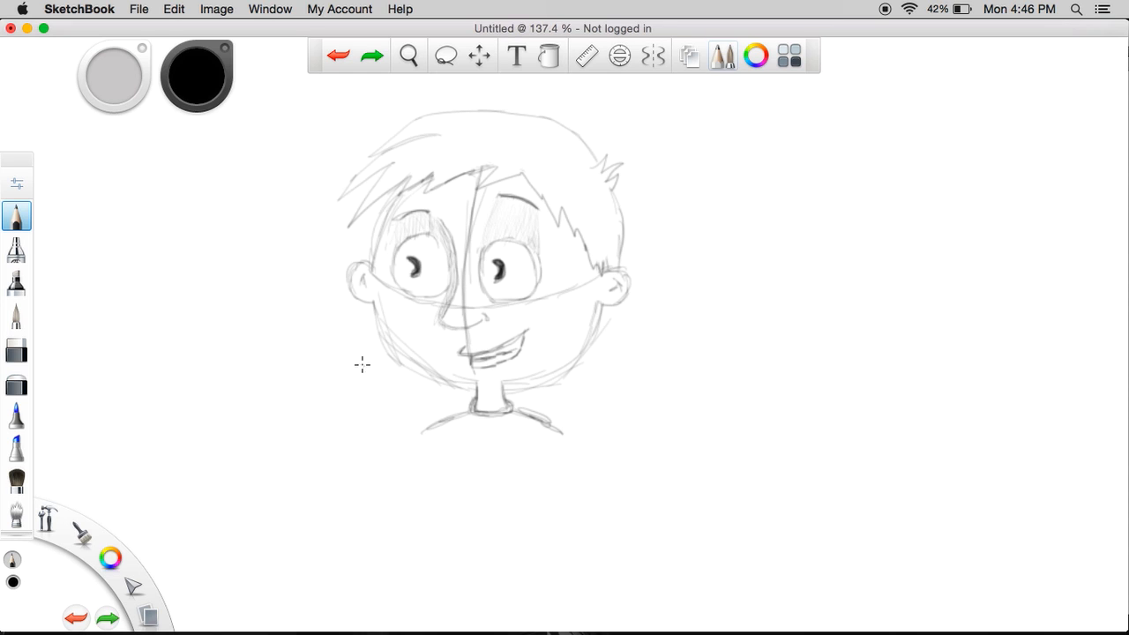
key("super+z")
key("super+z")
key("super+z")
- Sketch the left upper arm's guideline sloping out from the neck, with a small oval marking the shoulder joint
left_click_drag(451, 420, 384, 444)
key("super+z")
mouse_move(467, 412)
left_mouse_down()
mouse_move(411, 438)
mouse_move(339, 449)
left_mouse_up()
key("super+z")
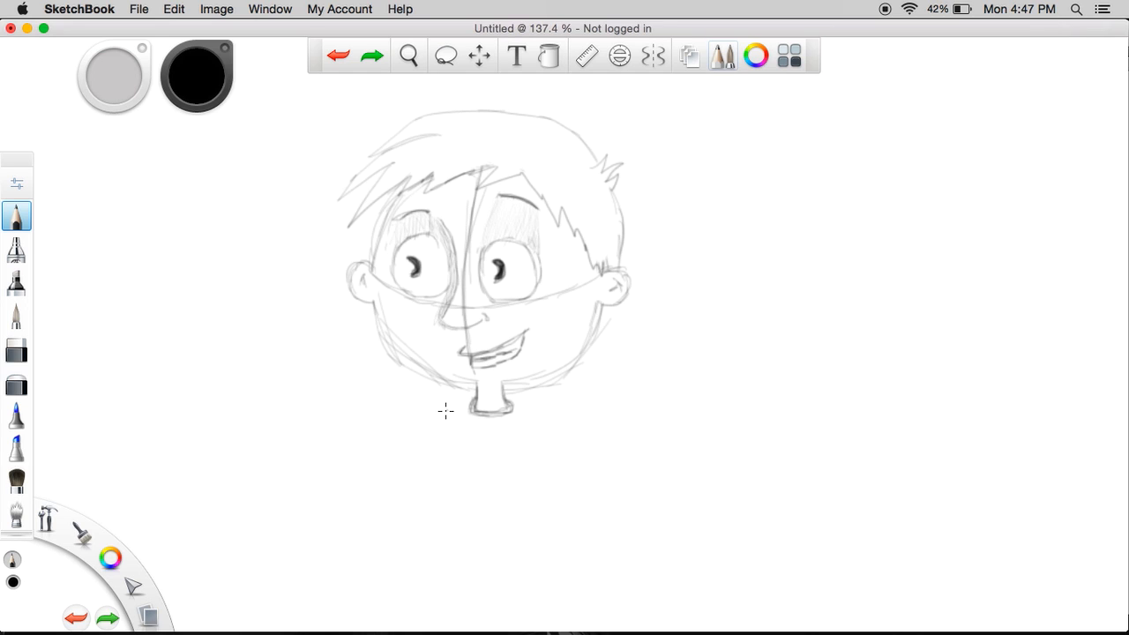
left_click(371, 55)
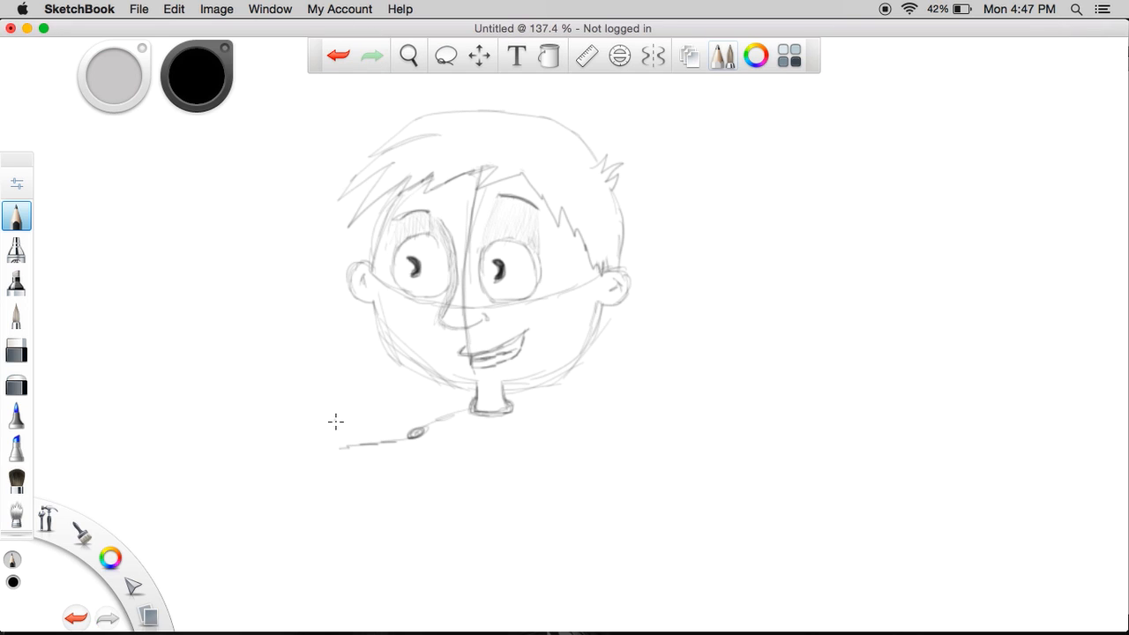
- Add an elbow joint and a raised forearm line to the left arm, undo the hand oval, and darken the arm lines
mouse_move(339, 449)
left_mouse_down()
mouse_move(282, 414)
mouse_move(254, 415)
mouse_move(288, 411)
left_mouse_up()
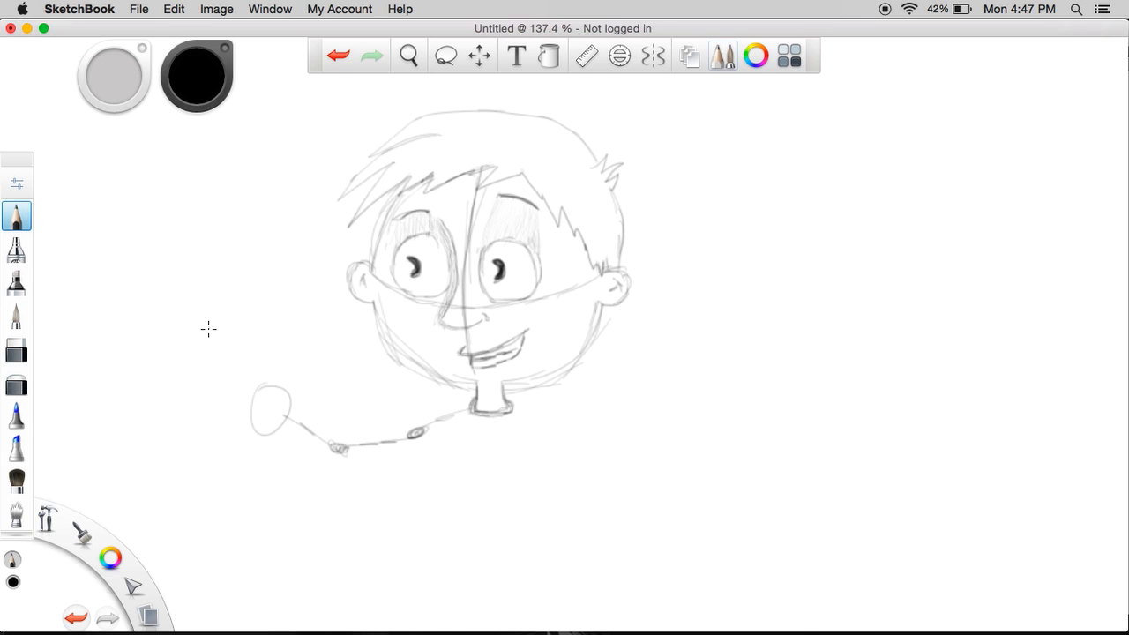
key("super+z")
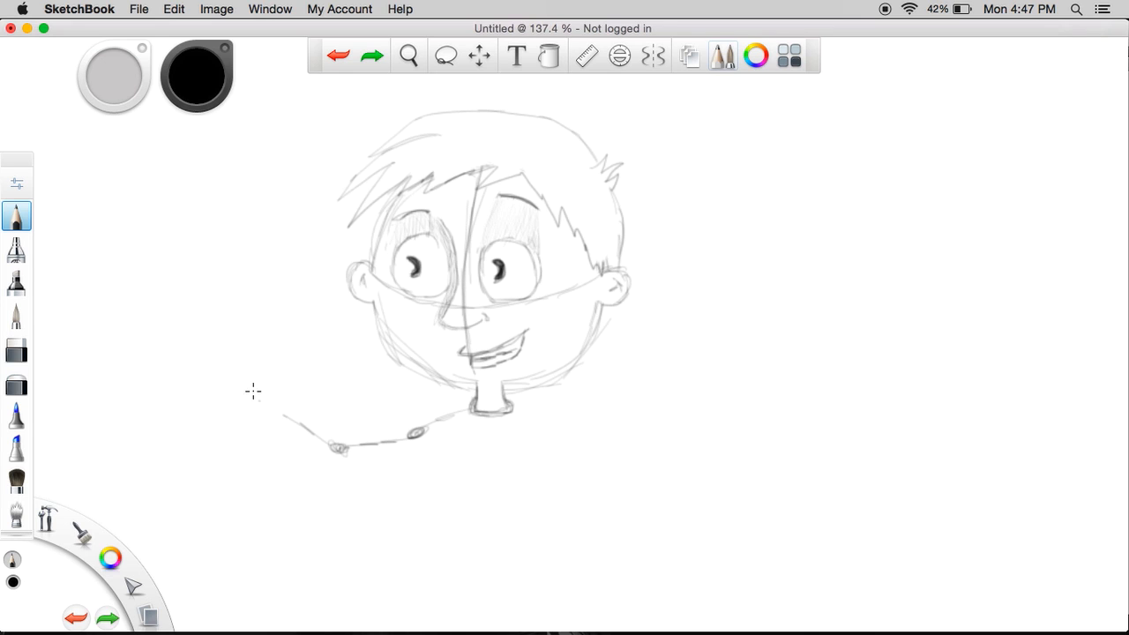
mouse_move(284, 412)
left_mouse_down()
mouse_move(320, 441)
mouse_move(408, 434)
left_mouse_up()
mouse_move(475, 423)
left_mouse_down()
mouse_move(441, 412)
mouse_move(402, 434)
left_mouse_up()
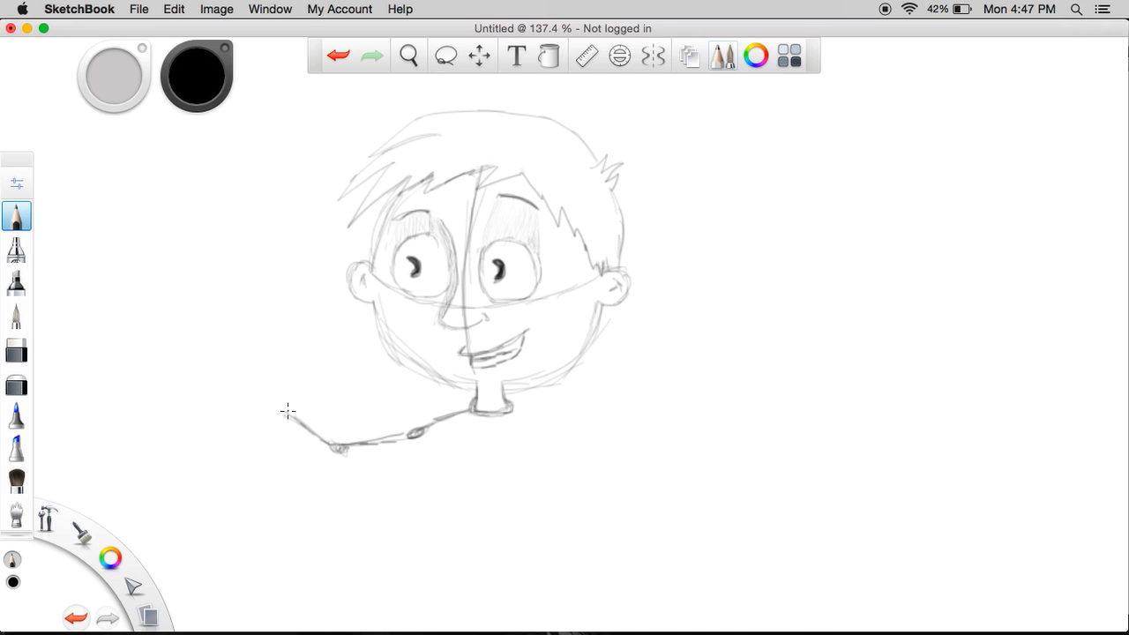
- Draw a thumbs-up hand with curled fingers at the end of the left forearm
mouse_move(284, 412)
left_mouse_down()
mouse_move(273, 370)
mouse_move(270, 391)
left_mouse_up()
key("super+z")
left_click_drag(261, 409, 253, 397)
key("super+z")
left_click_drag(274, 420, 267, 426)
key("super+z")
mouse_move(272, 422)
left_mouse_down()
mouse_move(309, 456)
mouse_move(344, 467)
left_mouse_up()
key("super+z")
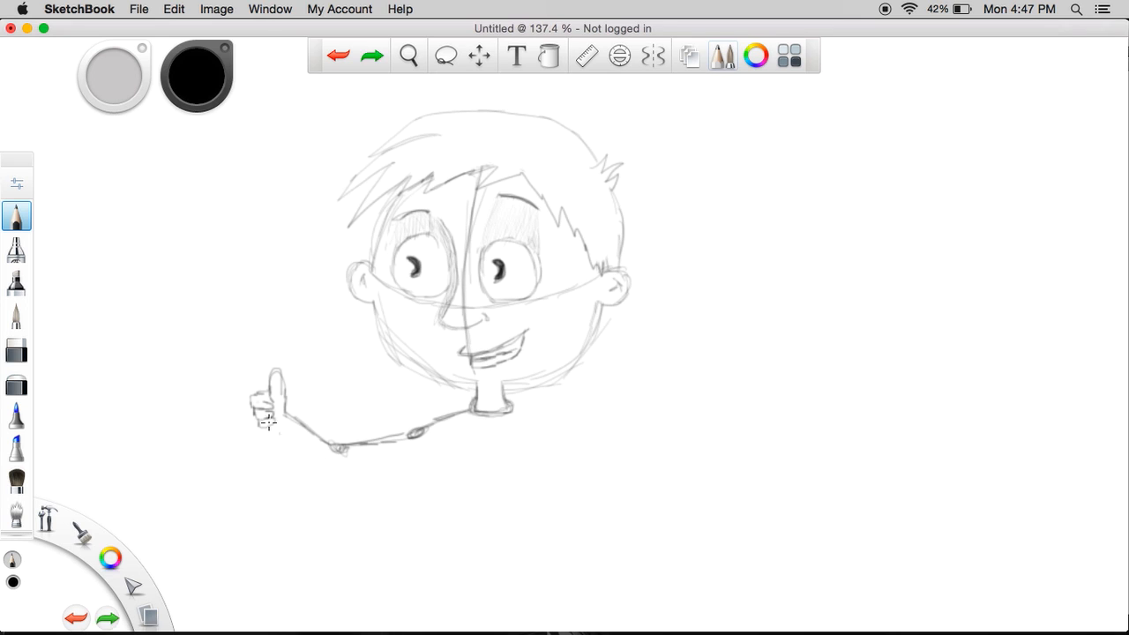
- Erase the elbow and shoulder joint ovals from the left arm and switch back to the pencil
key("e")
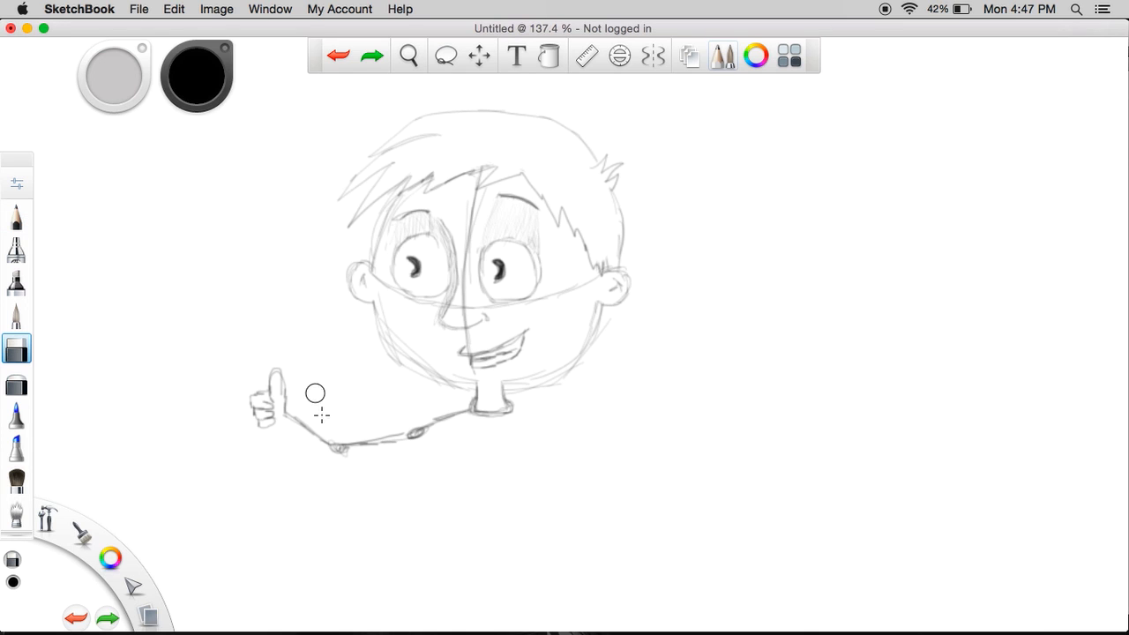
left_click_drag(340, 456, 422, 432)
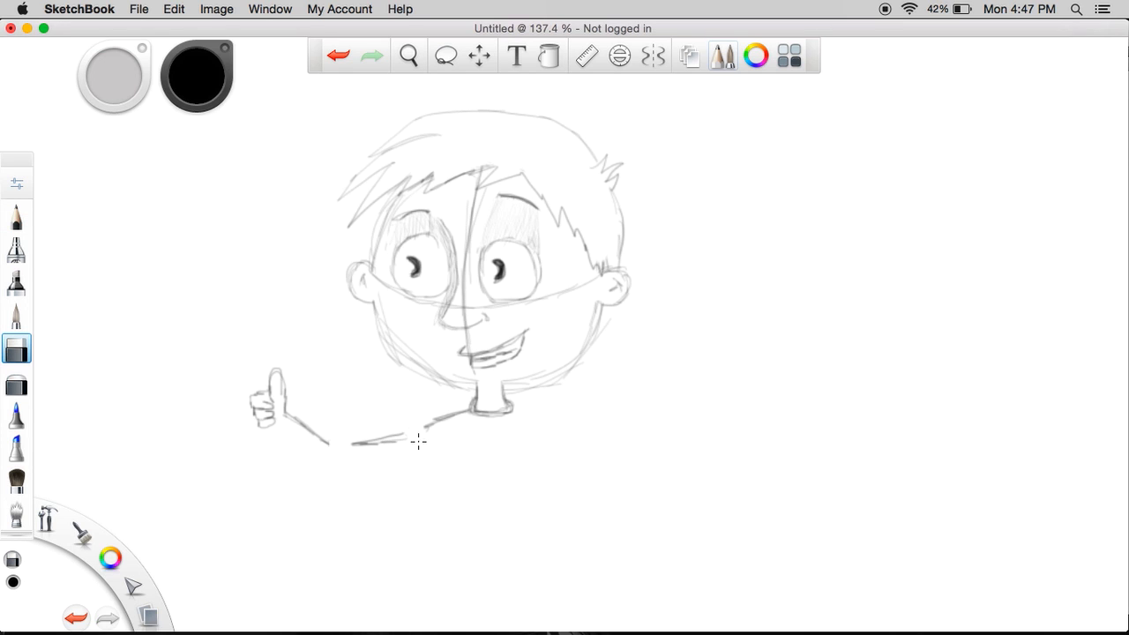
left_click(16, 216)
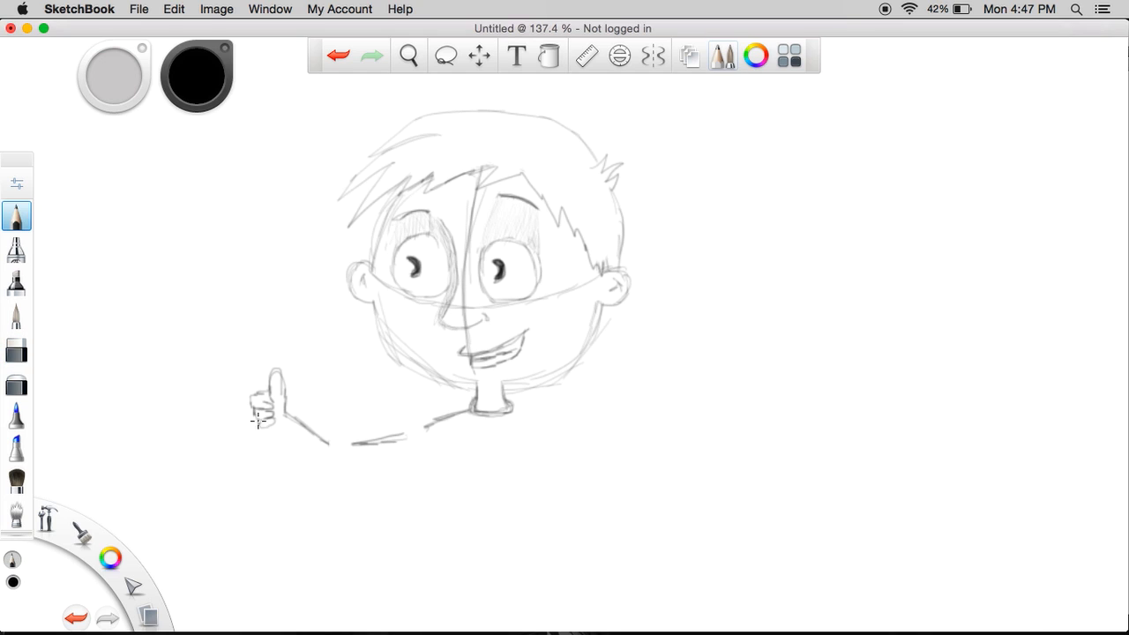
- Close the gaps in the left arm's upper outline and draw its lower outline and the short sleeve edge
mouse_move(299, 426)
left_mouse_down()
mouse_move(390, 449)
mouse_move(378, 434)
mouse_move(441, 423)
left_mouse_up()
key("super+z")
mouse_move(272, 422)
left_mouse_down()
mouse_move(300, 450)
mouse_move(343, 464)
mouse_move(416, 447)
left_mouse_up()
key("super+z")
mouse_move(268, 429)
left_mouse_down()
mouse_move(326, 464)
mouse_move(454, 443)
left_mouse_up()
key("super+z")
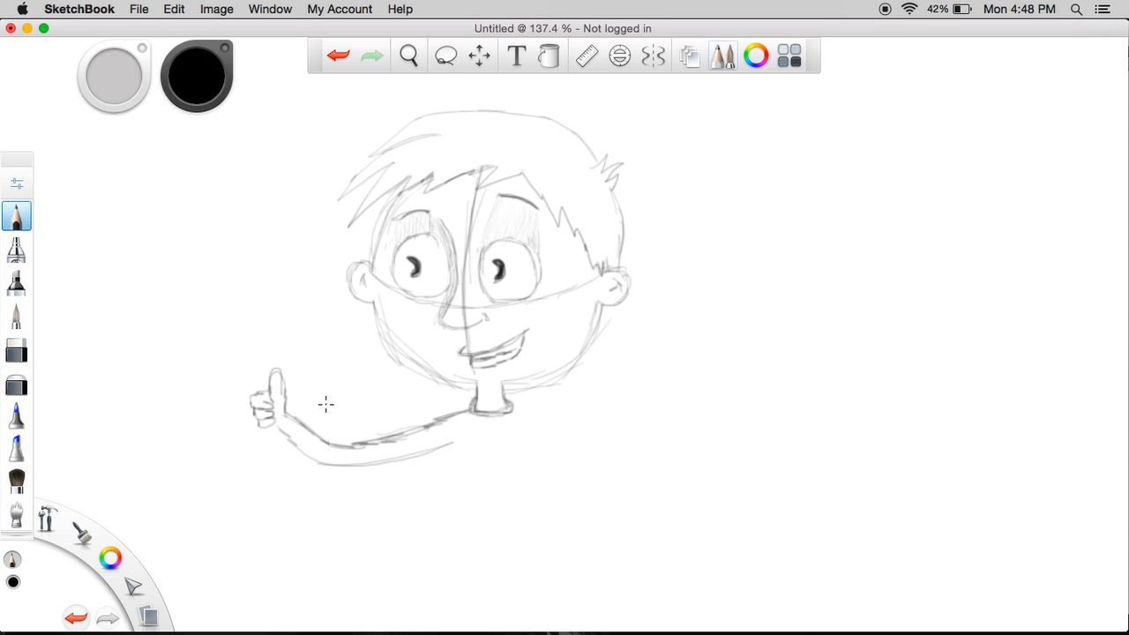
key("super+z")
mouse_move(277, 414)
left_mouse_down()
mouse_move(302, 453)
mouse_move(329, 459)
mouse_move(457, 432)
left_mouse_up()
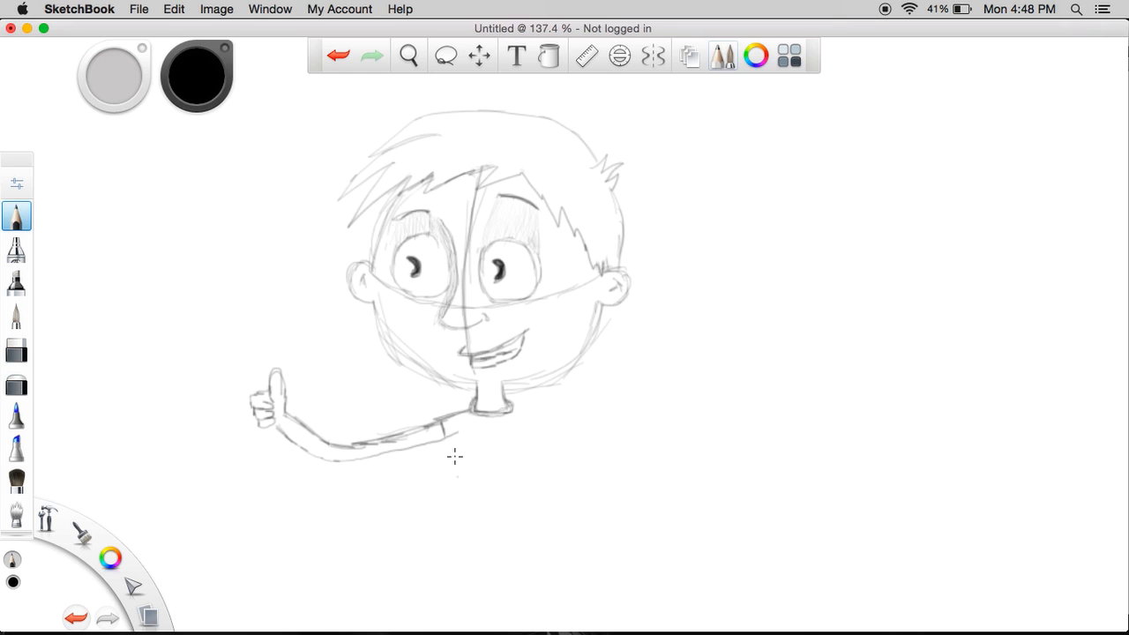
- Sketch the right arm's guideline hanging down from the neck, with ovals for the shoulder and elbow joints
mouse_move(514, 407)
left_mouse_down()
mouse_move(558, 441)
mouse_move(540, 411)
mouse_move(569, 503)
mouse_move(568, 492)
left_mouse_up()
key("space")
left_click_drag(552, 409, 552, 366)
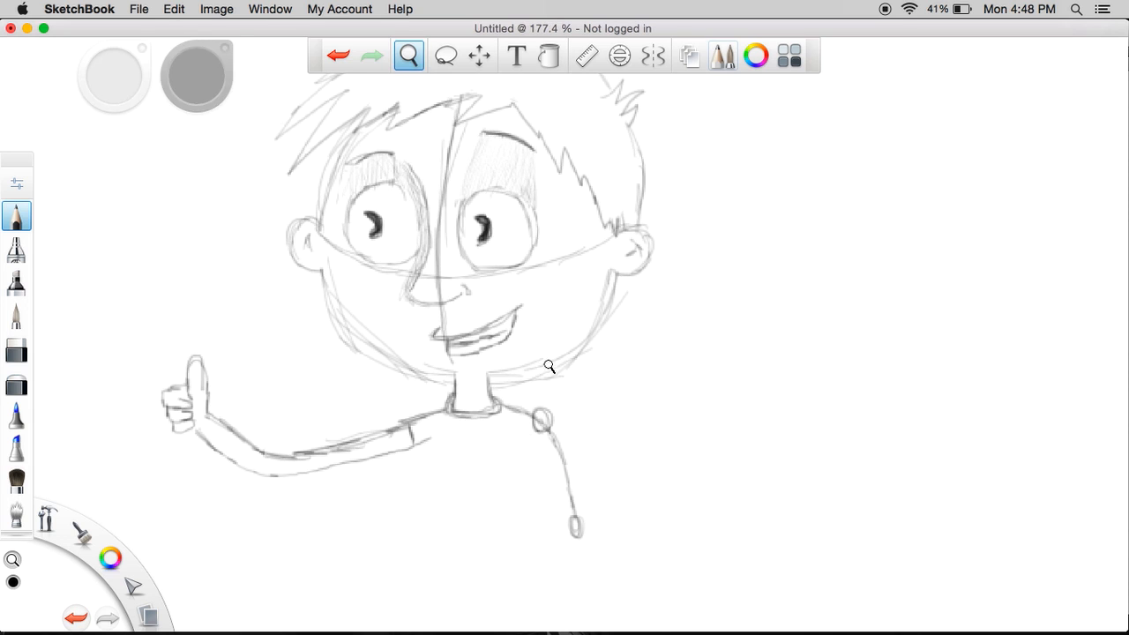
left_click_drag(525, 282, 530, 203)
left_click_drag(476, 255, 501, 163)
left_click_drag(561, 408, 569, 455)
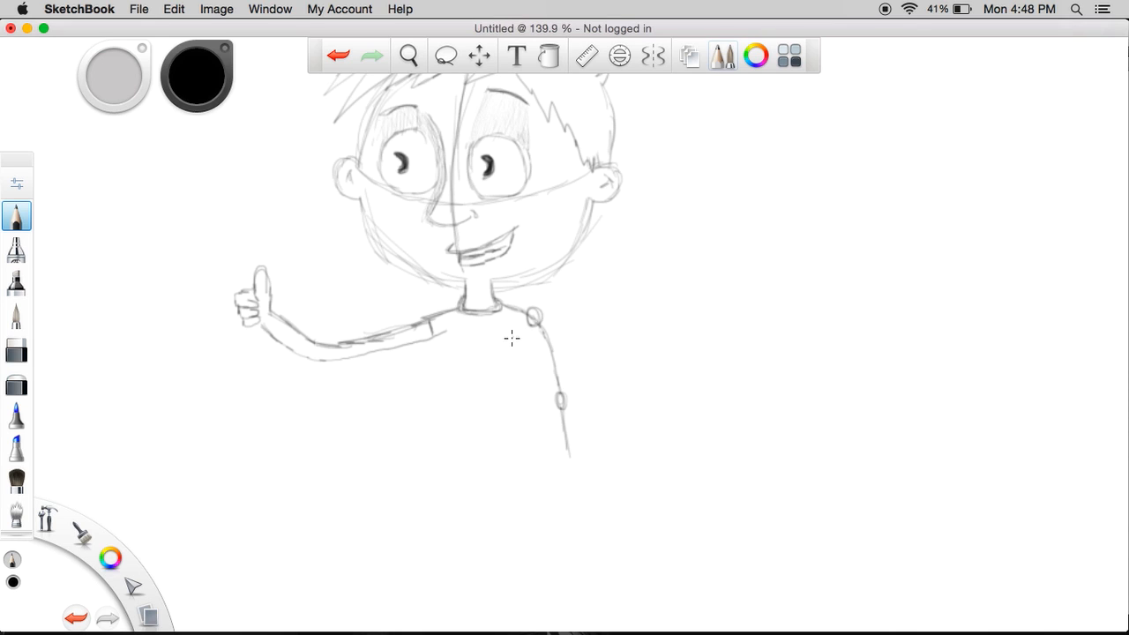
- Draw the right arm's inner outline and a hand with fingers at its end
mouse_move(505, 331)
left_mouse_down()
mouse_move(526, 351)
mouse_move(558, 460)
left_mouse_up()
left_click_drag(548, 418, 559, 465)
mouse_move(556, 464)
left_mouse_down()
mouse_move(579, 494)
mouse_move(589, 461)
left_mouse_up()
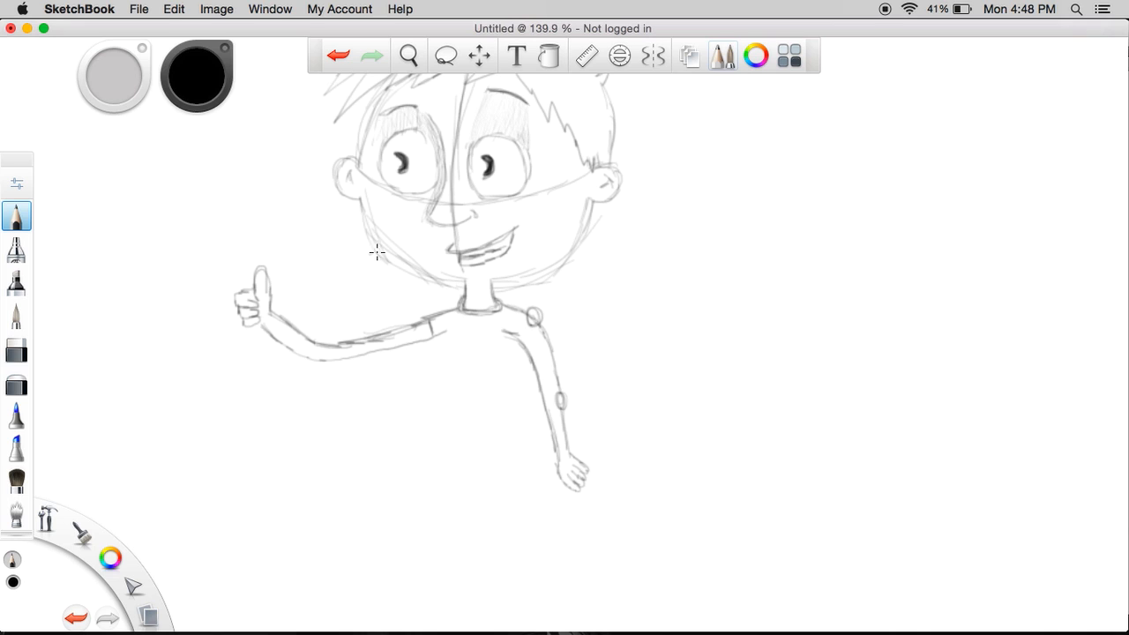
- Draw the right sleeve edge and a torso with a rounded bottom, and add small lettering on the chest
mouse_move(525, 344)
left_mouse_down()
mouse_move(538, 330)
mouse_move(526, 343)
left_mouse_up()
mouse_move(444, 334)
left_mouse_down()
mouse_move(464, 417)
mouse_move(464, 389)
mouse_move(465, 418)
mouse_move(480, 429)
mouse_move(511, 402)
mouse_move(500, 332)
mouse_move(516, 389)
left_mouse_up()
left_click_drag(513, 354, 504, 419)
mouse_move(466, 375)
left_mouse_down()
mouse_move(495, 371)
mouse_move(481, 367)
mouse_move(488, 359)
left_mouse_up()
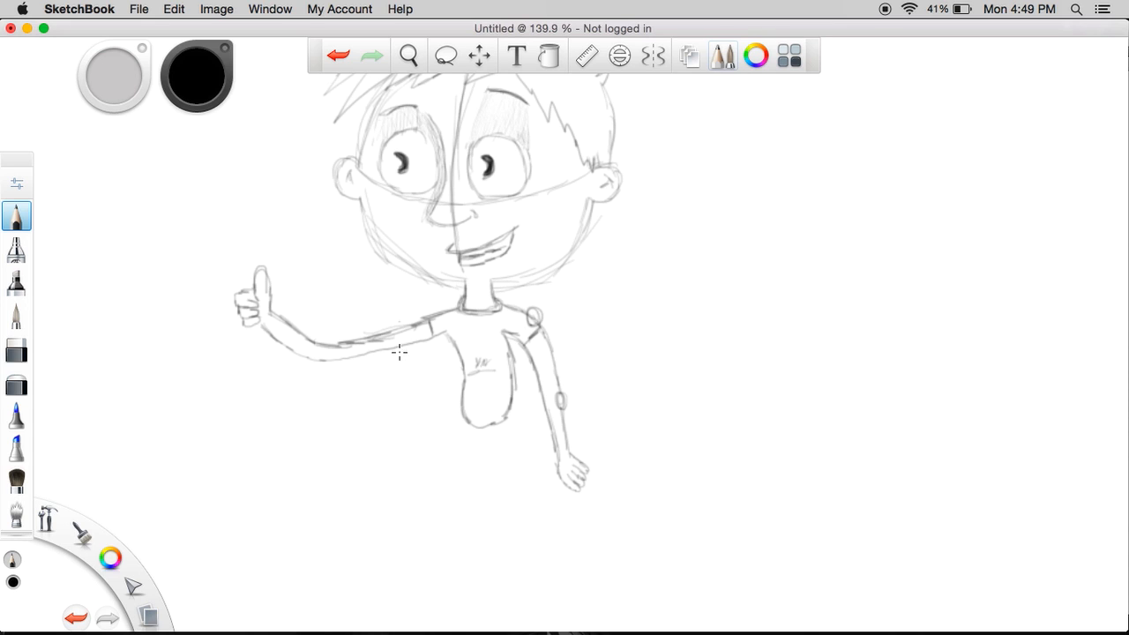
- Erase the rounded bottom of the torso and switch back to the pencil
left_click(16, 350)
left_click_drag(469, 431, 501, 420)
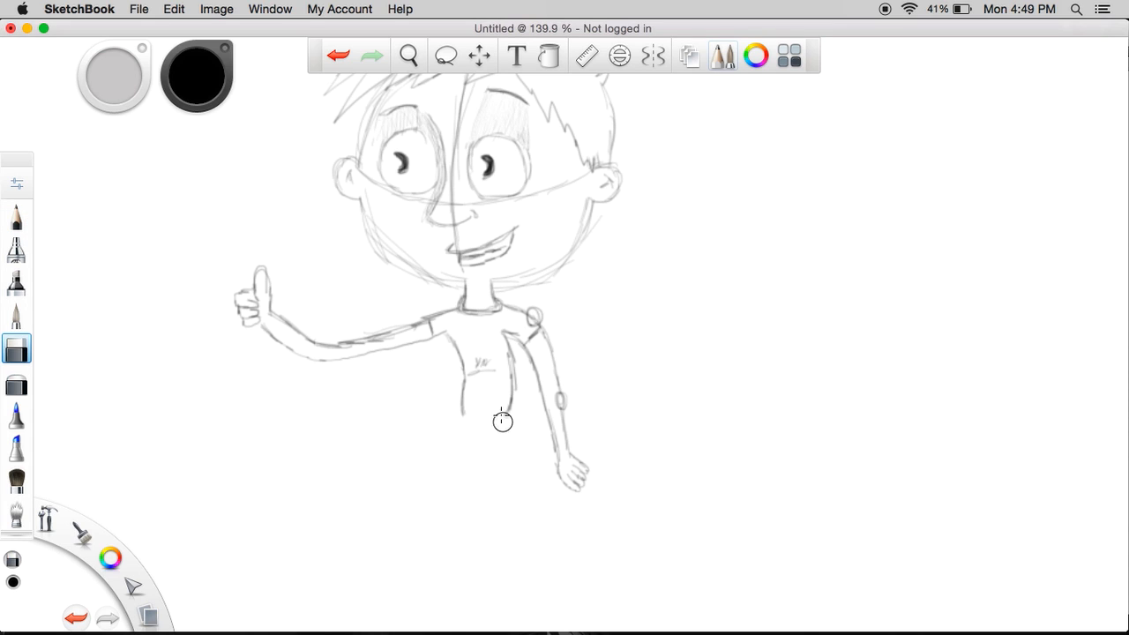
left_click(18, 219)
- Try an outline for the left leg and foot below the torso
mouse_move(462, 411)
left_mouse_down()
mouse_move(467, 492)
mouse_move(454, 506)
mouse_move(466, 516)
left_mouse_up()
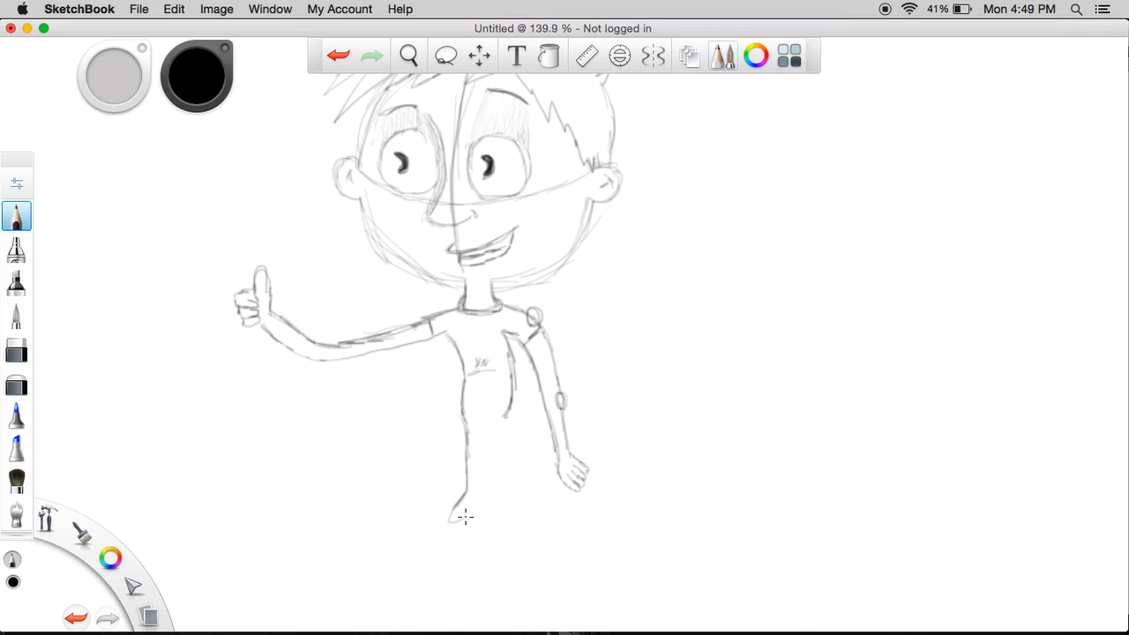
key("super+z")
left_click_drag(469, 440, 466, 458)
key("super+z")
key("super+z")
key("super+z")
key("super+z")
key("super+z")
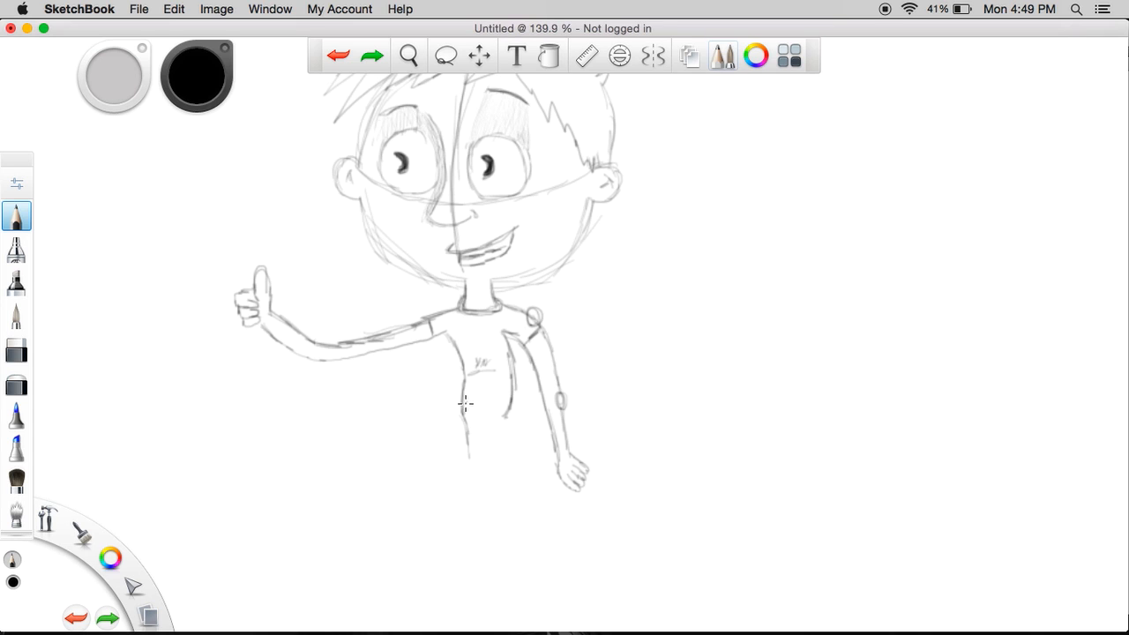
- Draw the left and right legs with shoes below the torso
mouse_move(465, 416)
left_mouse_down()
mouse_move(467, 524)
mouse_move(445, 551)
mouse_move(475, 546)
mouse_move(457, 552)
mouse_move(460, 531)
mouse_move(443, 541)
mouse_move(484, 545)
left_mouse_up()
left_click_drag(480, 441, 483, 527)
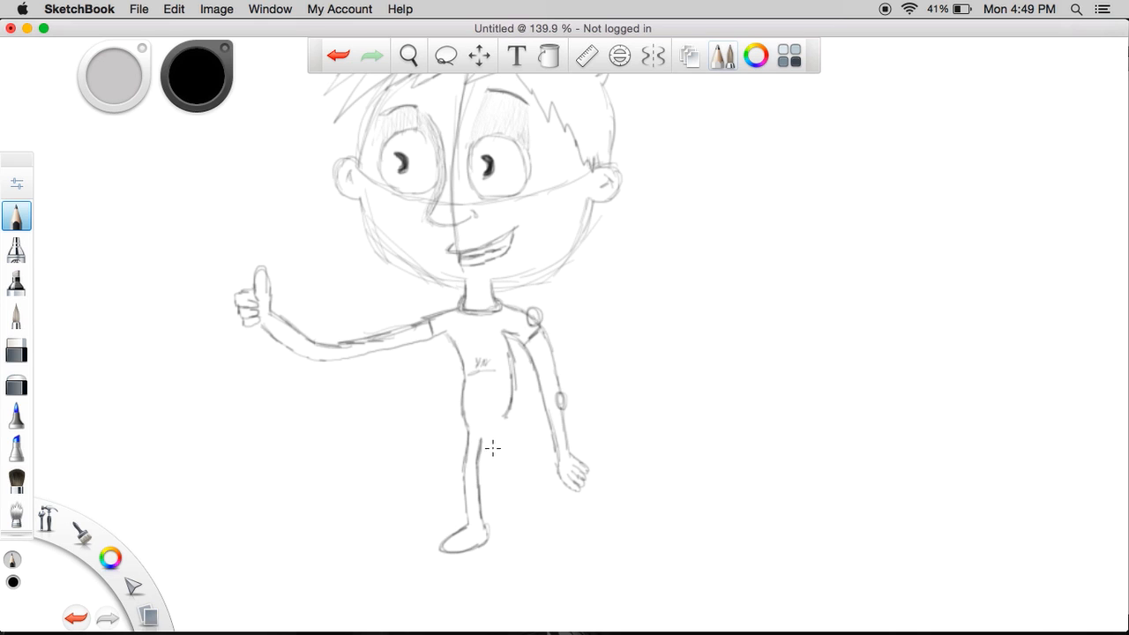
key("super+z")
mouse_move(480, 439)
left_mouse_down()
mouse_move(498, 416)
mouse_move(488, 489)
left_mouse_up()
key("super+z")
key("super+z")
mouse_move(487, 441)
left_mouse_down()
mouse_move(499, 520)
mouse_move(487, 551)
mouse_move(519, 550)
mouse_move(492, 564)
mouse_move(525, 545)
left_mouse_up()
left_click_drag(499, 413, 523, 534)
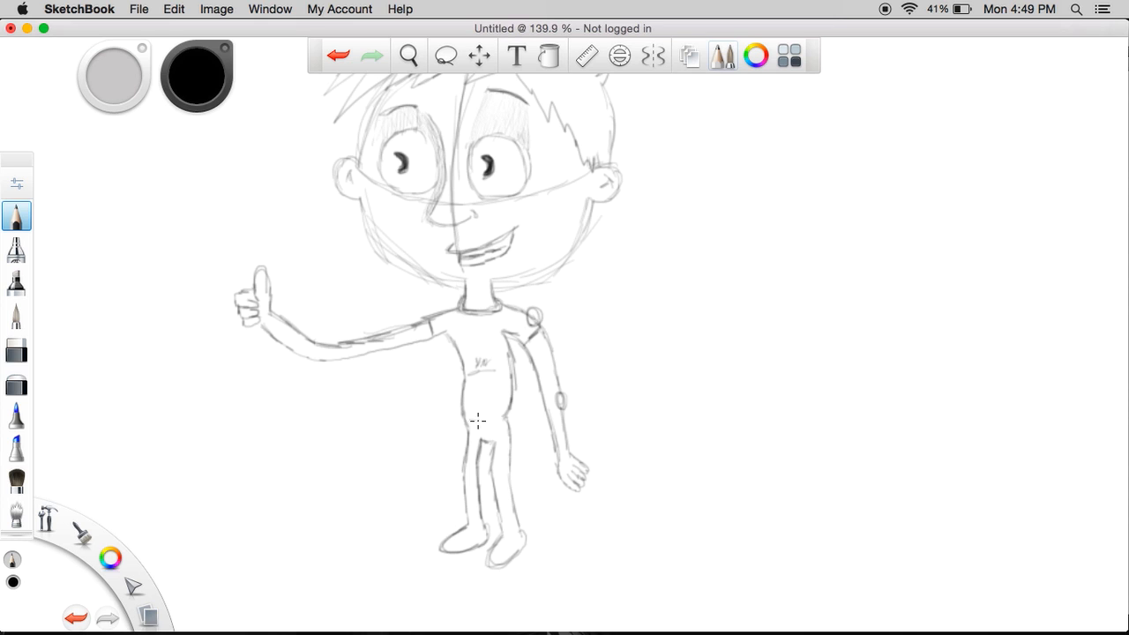
- Draw the shirt hem, the waistband and pocket details, and the trouser cuffs above the shoes
mouse_move(468, 421)
left_mouse_down()
mouse_move(499, 418)
mouse_move(466, 422)
left_mouse_up()
left_click_drag(496, 430, 470, 433)
mouse_move(508, 534)
left_mouse_down()
mouse_move(518, 531)
mouse_move(485, 528)
left_mouse_up()
- Erase the entire right arm with its shoulder, sleeve and hand, and switch back to the pencil
left_click(17, 349)
mouse_move(540, 322)
left_mouse_down()
mouse_move(548, 333)
mouse_move(540, 322)
mouse_move(518, 341)
left_mouse_up()
mouse_move(556, 378)
left_mouse_down()
mouse_move(556, 398)
mouse_move(535, 383)
mouse_move(579, 424)
left_mouse_up()
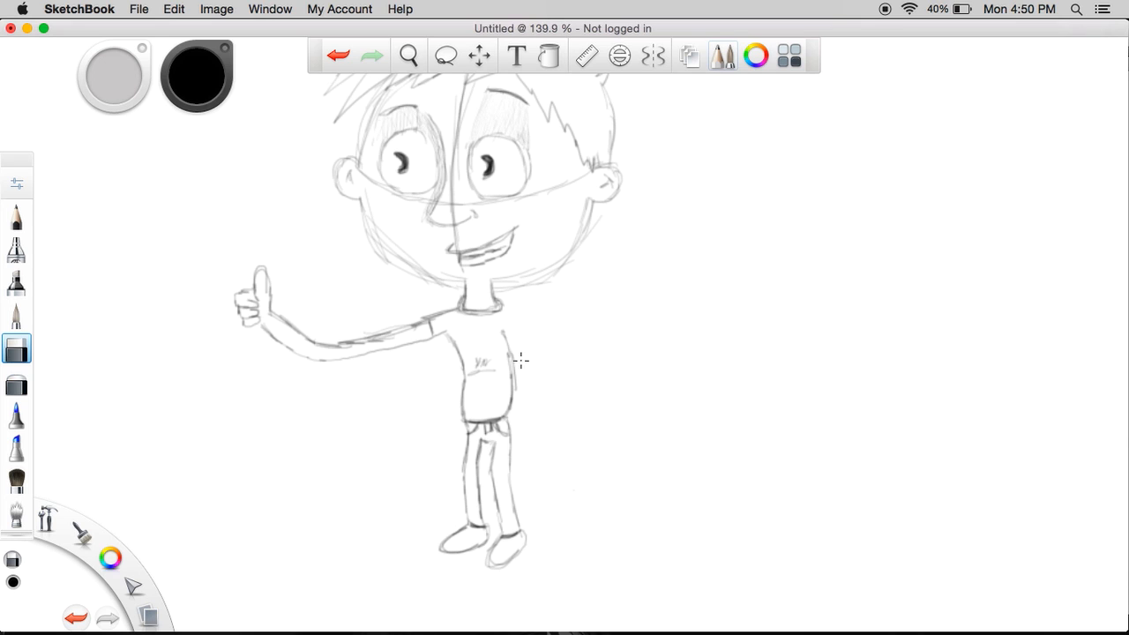
left_click(16, 217)
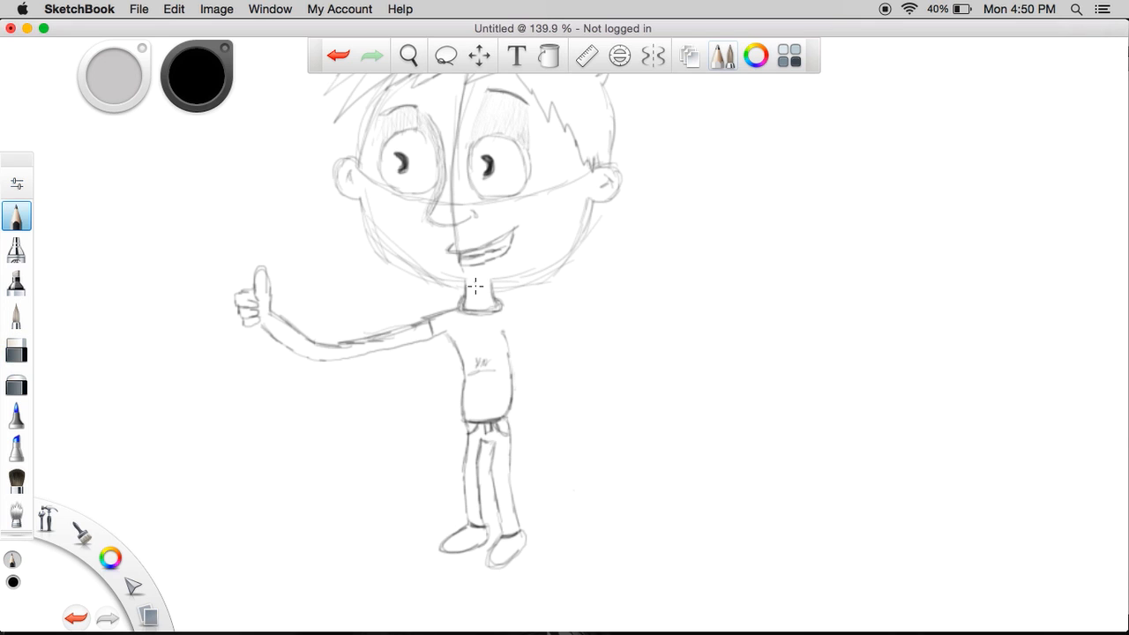
- Redraw the right arm hanging close beside the torso, with a short sleeve and a hand
mouse_move(499, 304)
left_mouse_down()
mouse_move(522, 326)
mouse_move(526, 362)
left_mouse_up()
mouse_move(514, 339)
left_mouse_down()
mouse_move(518, 407)
mouse_move(522, 377)
mouse_move(529, 412)
left_mouse_up()
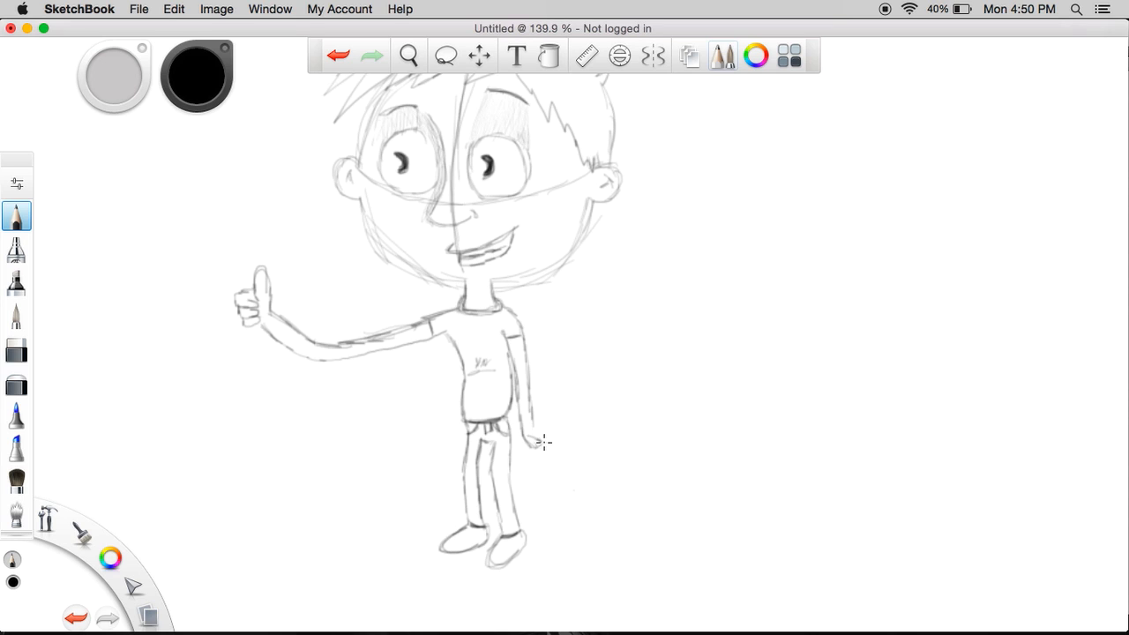
key("super+z")
left_click_drag(534, 442, 543, 448)
- Rework the right arm's inner outline alongside the torso
left_click_drag(508, 339, 522, 419)
left_click_drag(518, 345, 526, 415)
key("super+z")
key("super+z")
key("super+z")
key("super+z")
left_click_drag(507, 342, 518, 400)
- Set the pencil's hardness/size to 6B/5.4
key("space")
left_click_drag(432, 176, 420, 236)
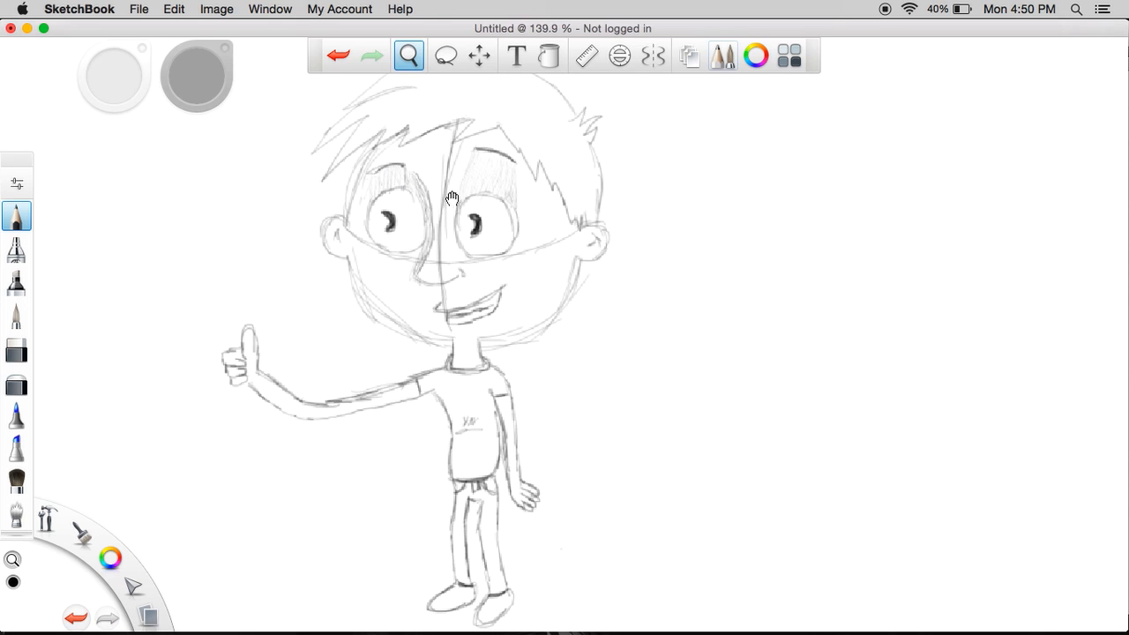
left_click(17, 182)
left_click(233, 244)
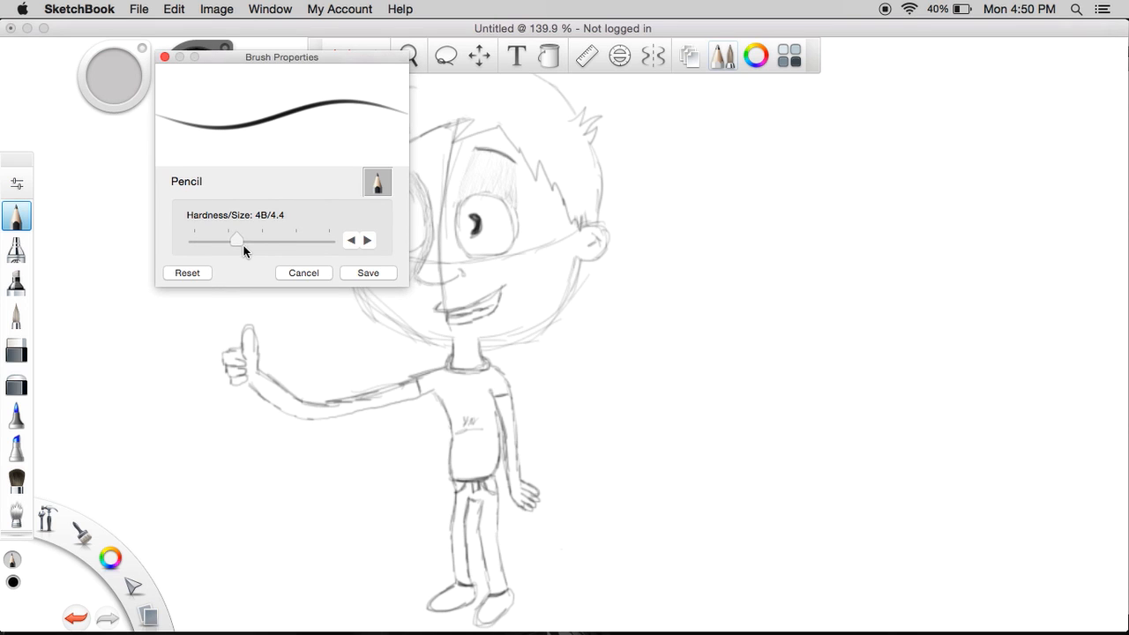
left_click(352, 274)
left_click_drag(367, 158, 350, 223)
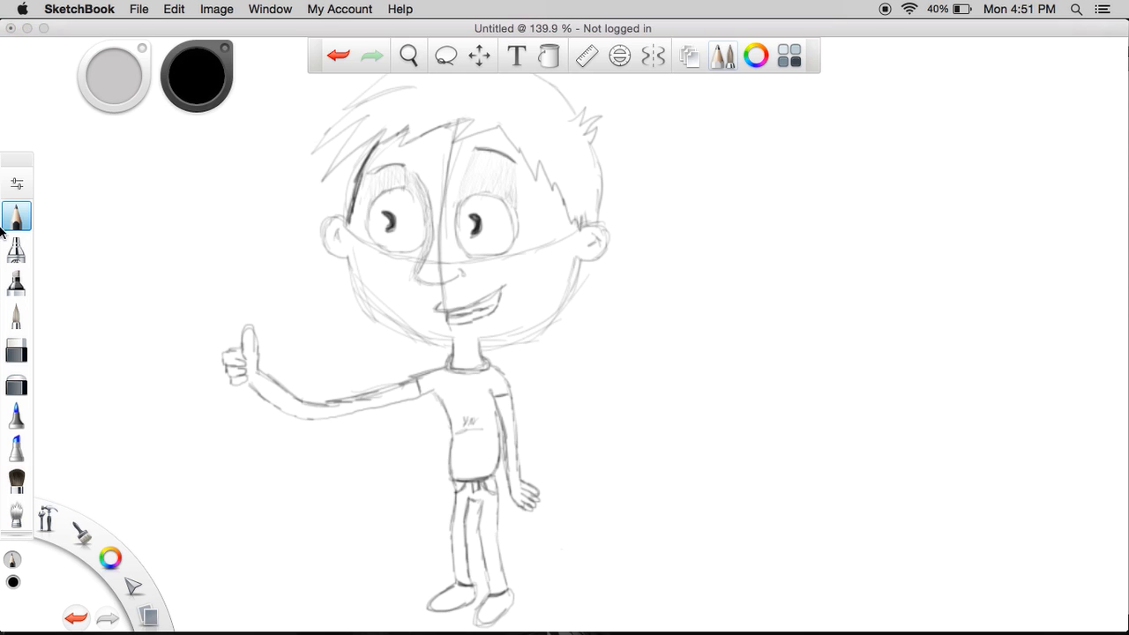
left_click(17, 183)
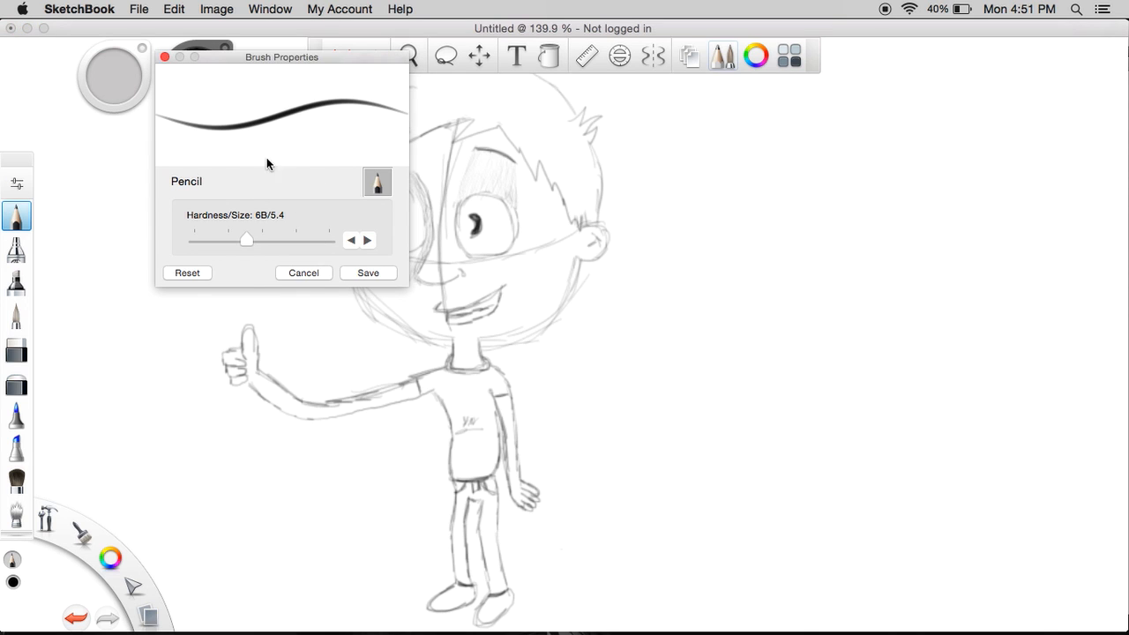
left_click(318, 274)
key("super+z")
key("super+z")
key("super+z")
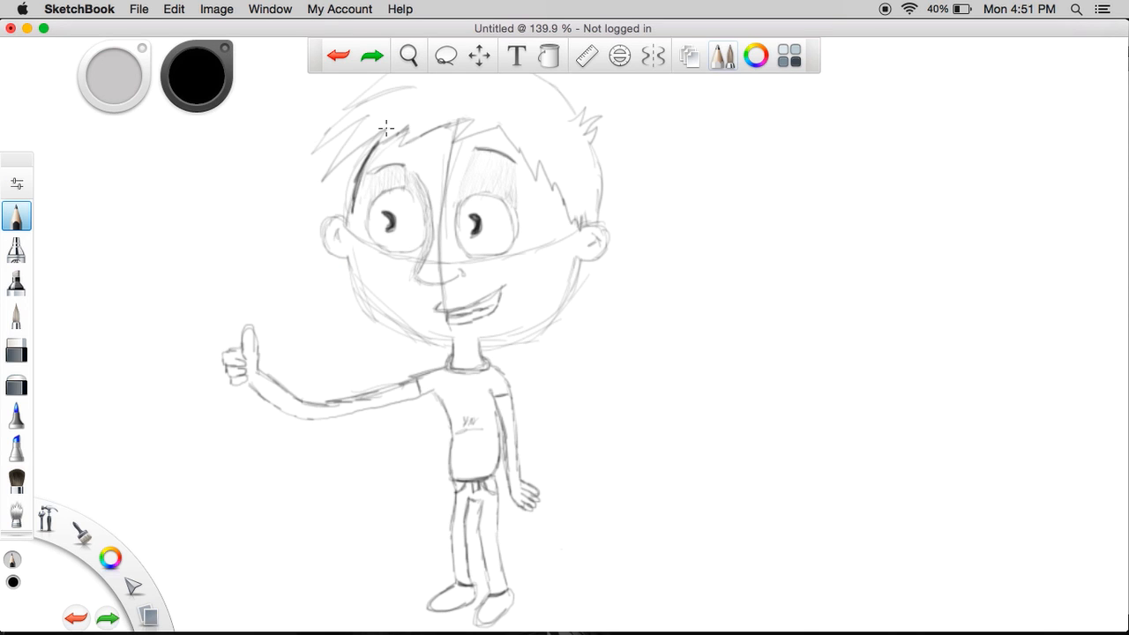
left_click_drag(380, 140, 344, 217)
left_click_drag(364, 164, 346, 224)
mouse_move(375, 141)
left_mouse_down()
mouse_move(341, 222)
mouse_move(324, 220)
mouse_move(323, 247)
left_mouse_up()
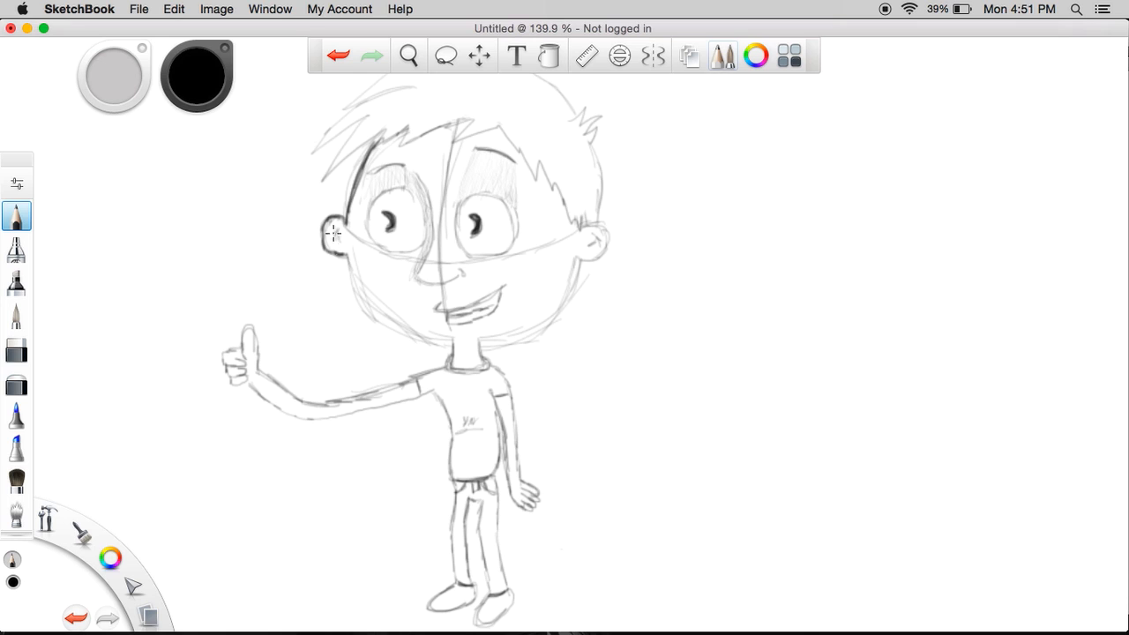
key("super+z")
key("super+z")
key("super+z")
key("super+z")
key("super+z")
key("super+z")
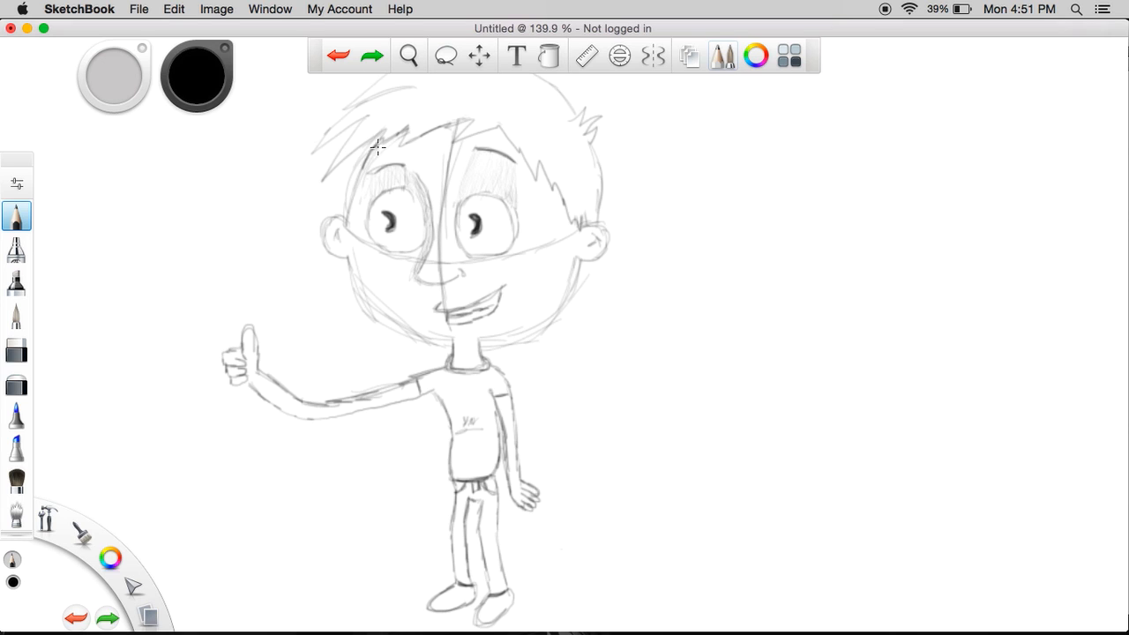
mouse_move(380, 143)
left_mouse_down()
mouse_move(322, 243)
mouse_move(378, 326)
left_mouse_up()
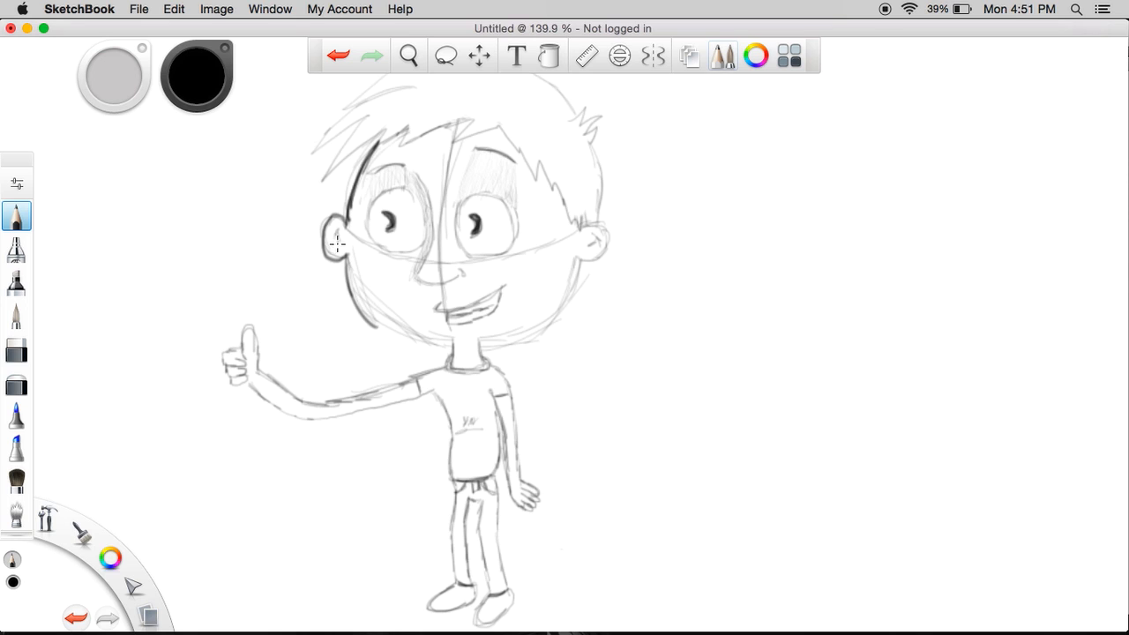
key("super+z")
key("super+z")
key("super+z")
key("super+z")
key("super+z")
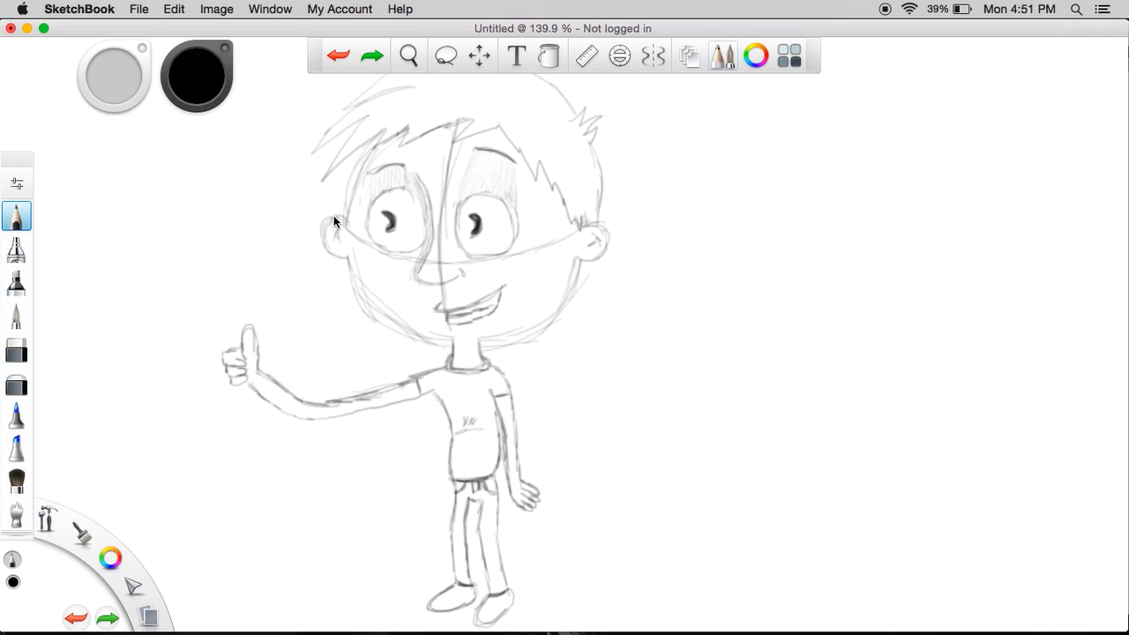
key("space")
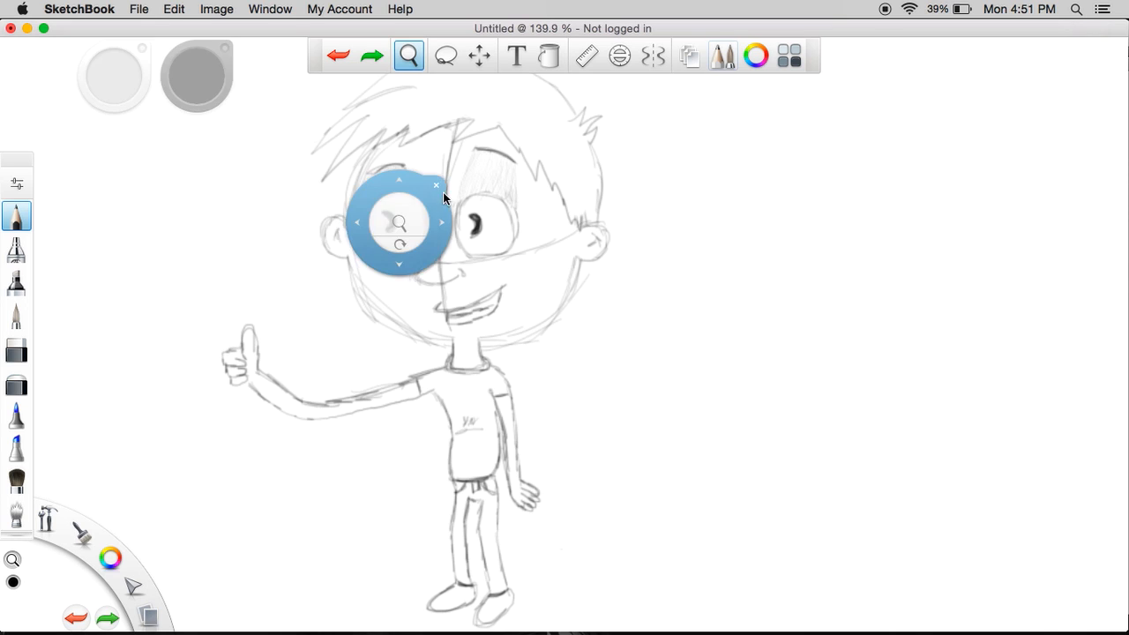
left_click_drag(408, 217, 370, 115)
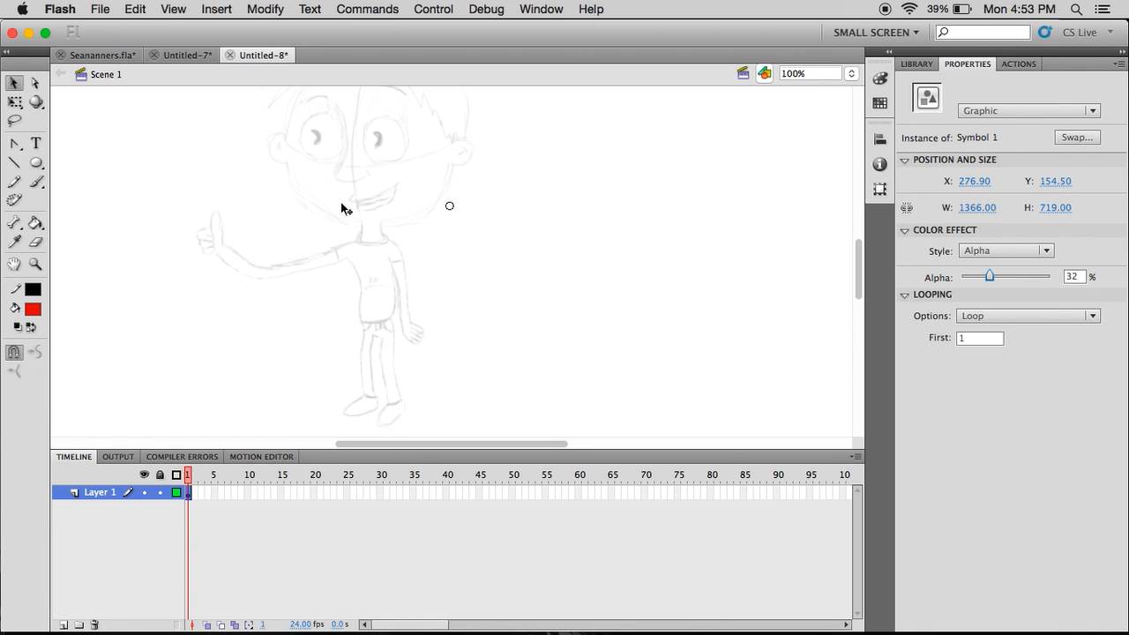
- Set the fill color to black for the Brush tool and undo a test stroke on the head
mouse_move(343, 206)
left_mouse_down()
mouse_move(393, 227)
mouse_move(381, 233)
left_mouse_up()
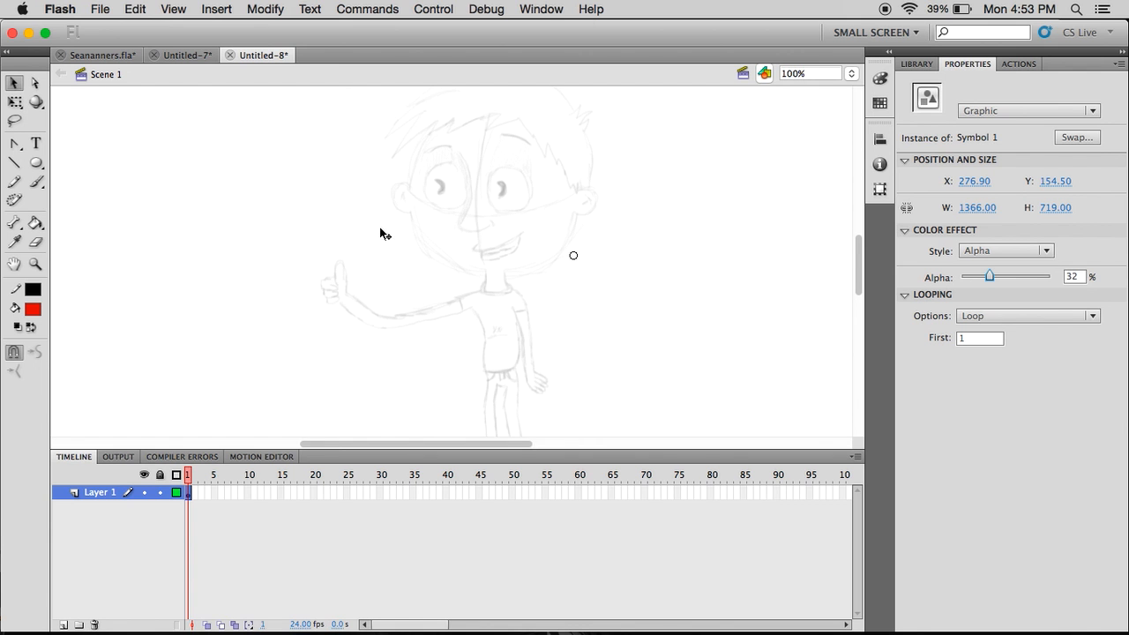
left_click(32, 308)
left_click(49, 337)
key("b")
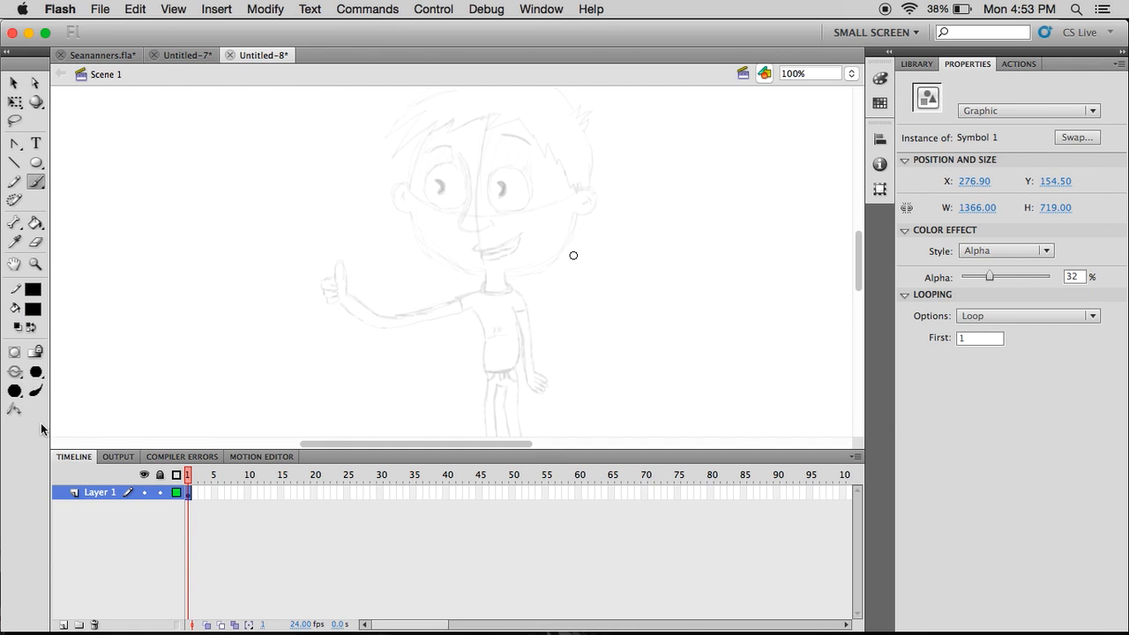
left_click_drag(426, 136, 413, 164)
key("super+z")
- Lock Layer 1 holding the faded sketch and add a new layer named bob above it
double_click(100, 493)
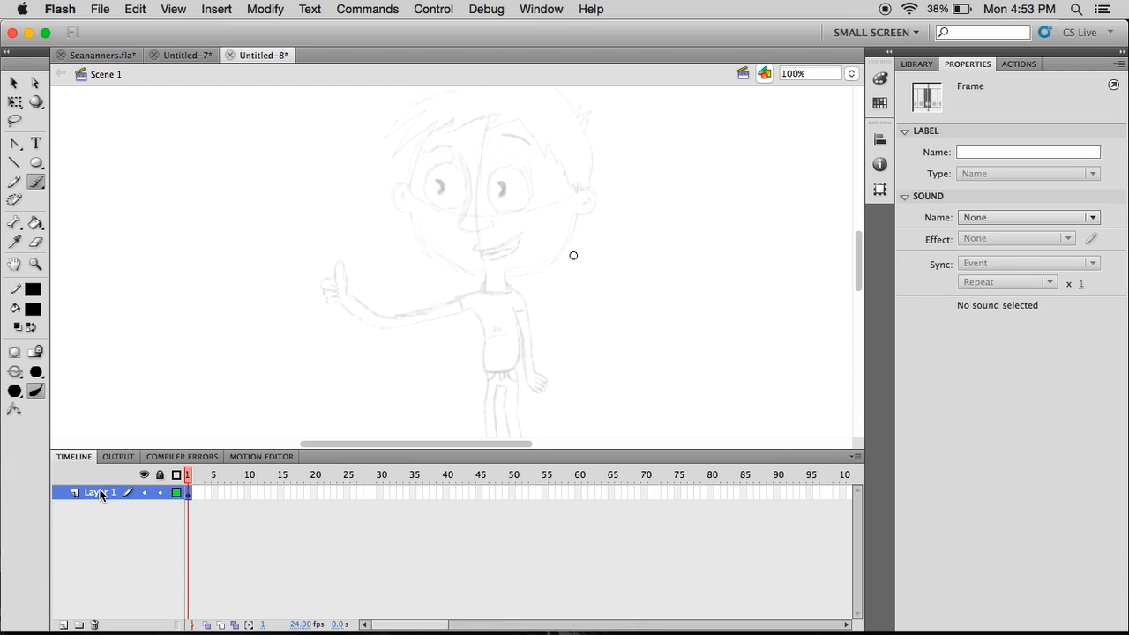
left_click(161, 492)
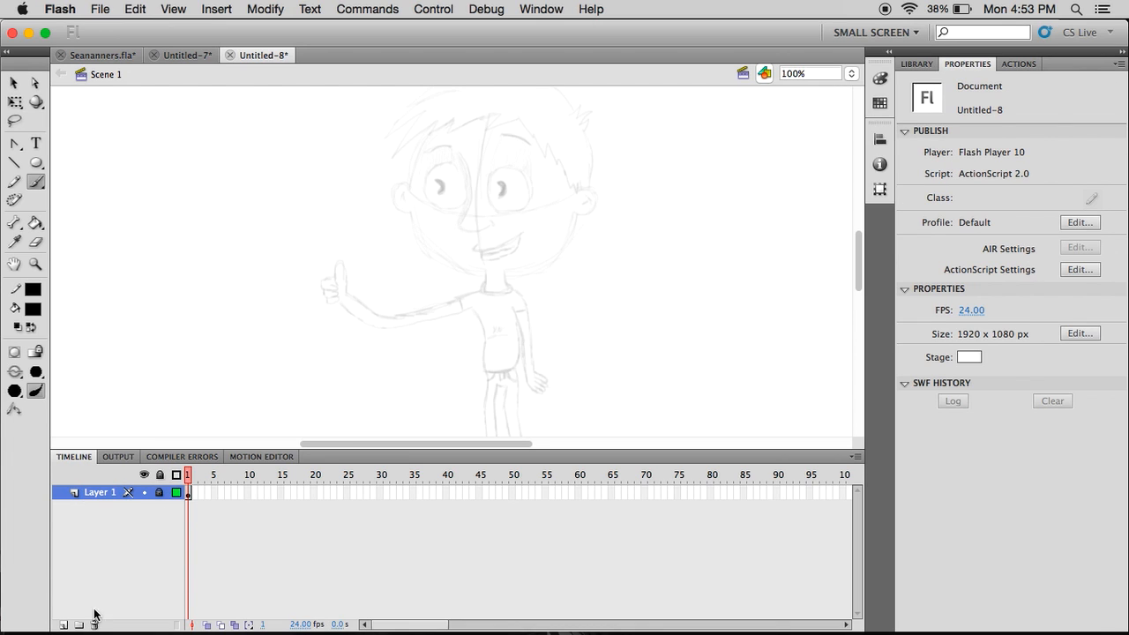
left_click(64, 625)
double_click(98, 492)
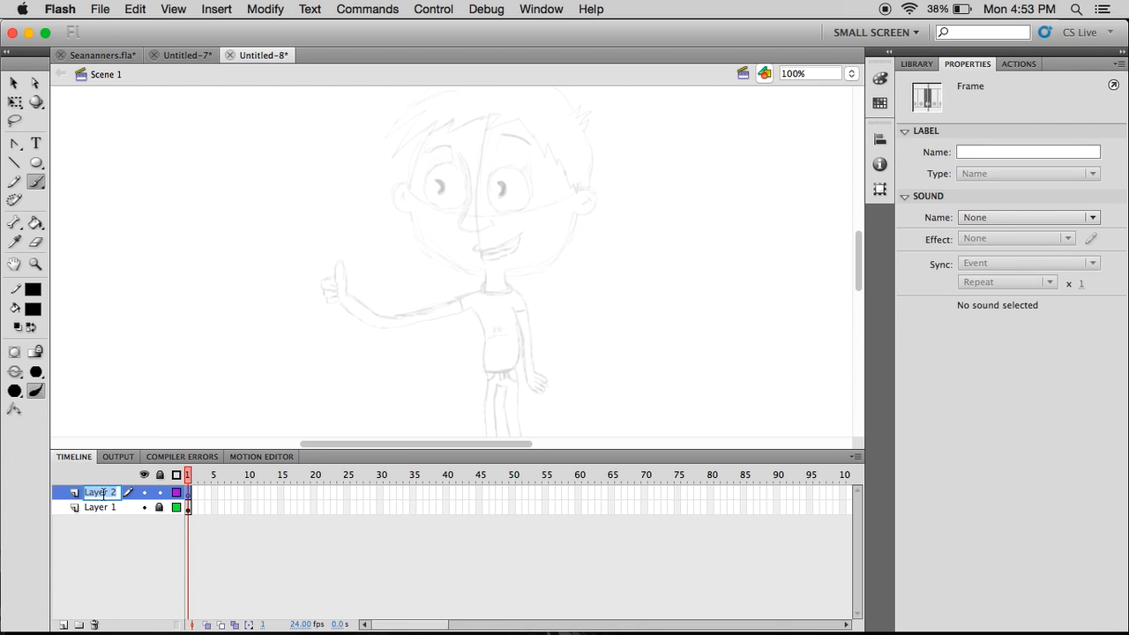
type("bob")
key("Return")
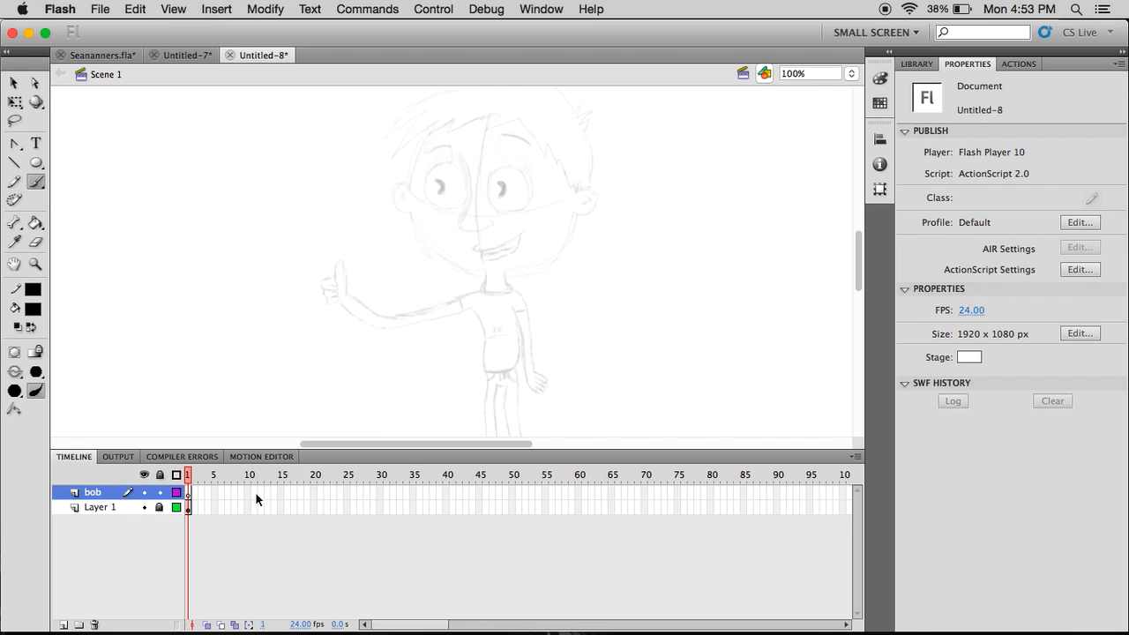
left_click(186, 492)
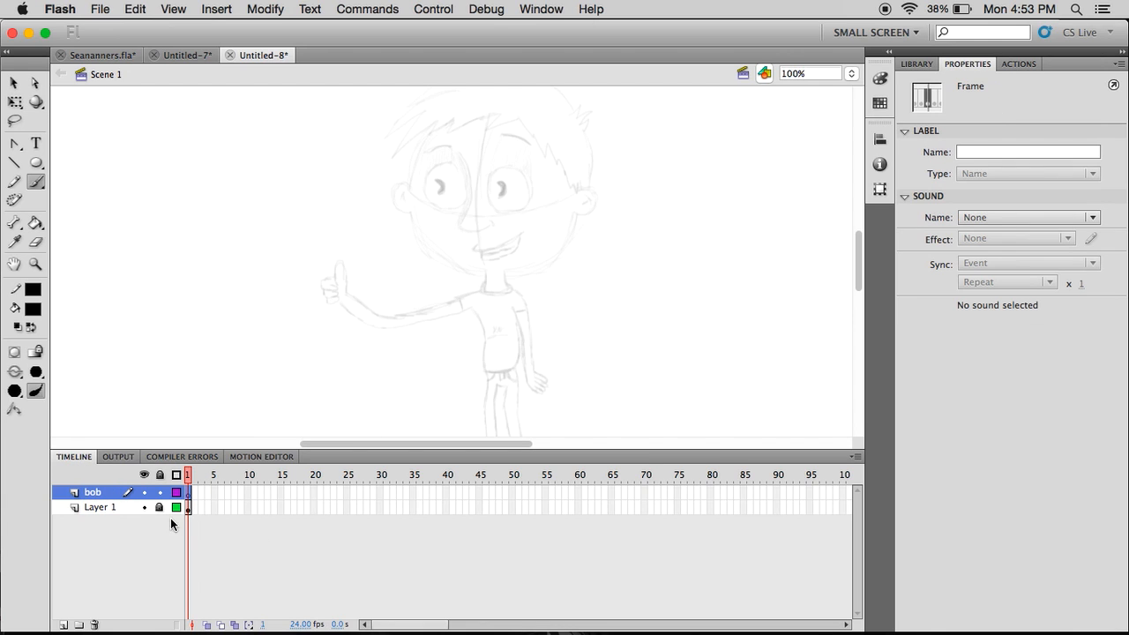
- Reduce the brush size and ink the left side of the head and the left ear's outline over the sketch
left_click(36, 371)
left_click(62, 396)
key("z")
left_click(443, 156)
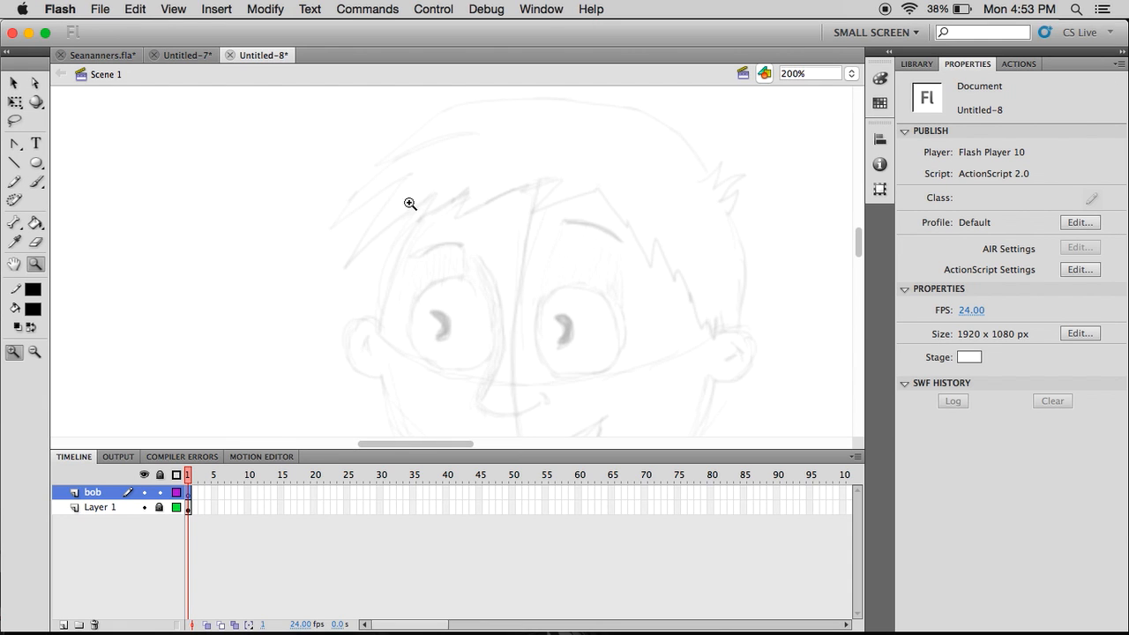
scroll(409, 207, "down", 3)
scroll(385, 179, "up", 1)
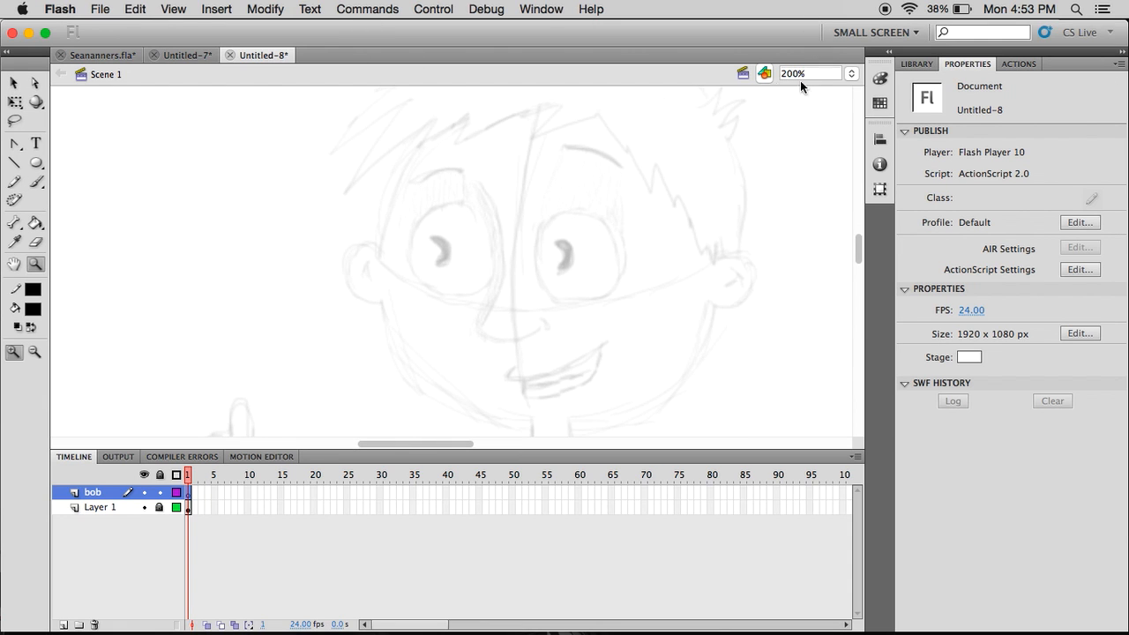
key("b")
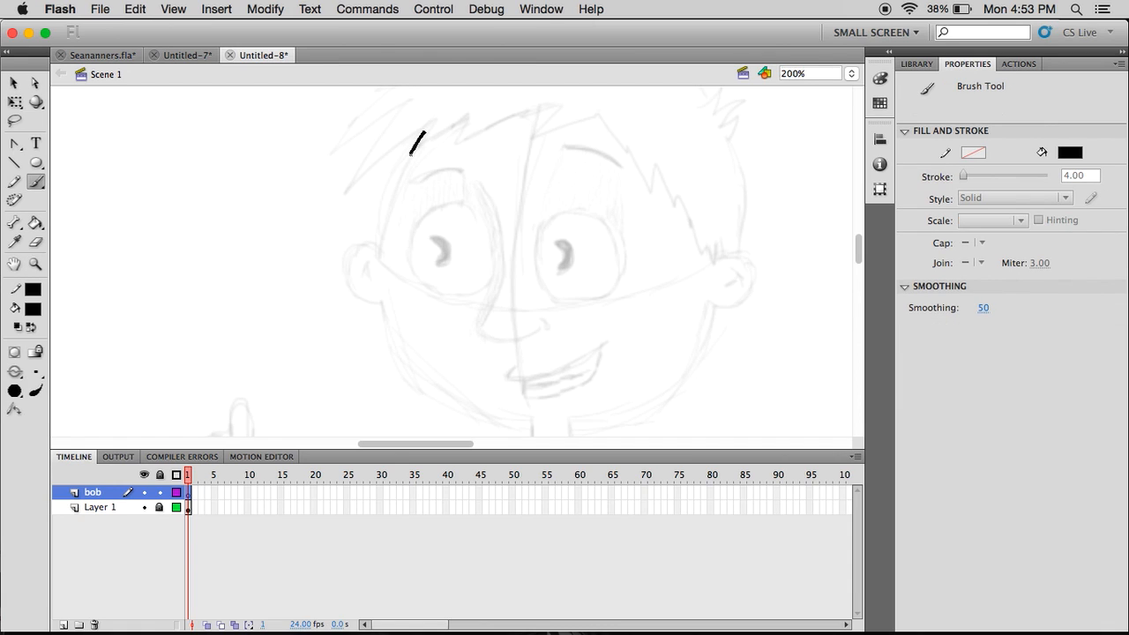
key("super+z")
left_click_drag(425, 129, 380, 238)
key("super+z")
key("super+z")
left_click_drag(424, 129, 379, 250)
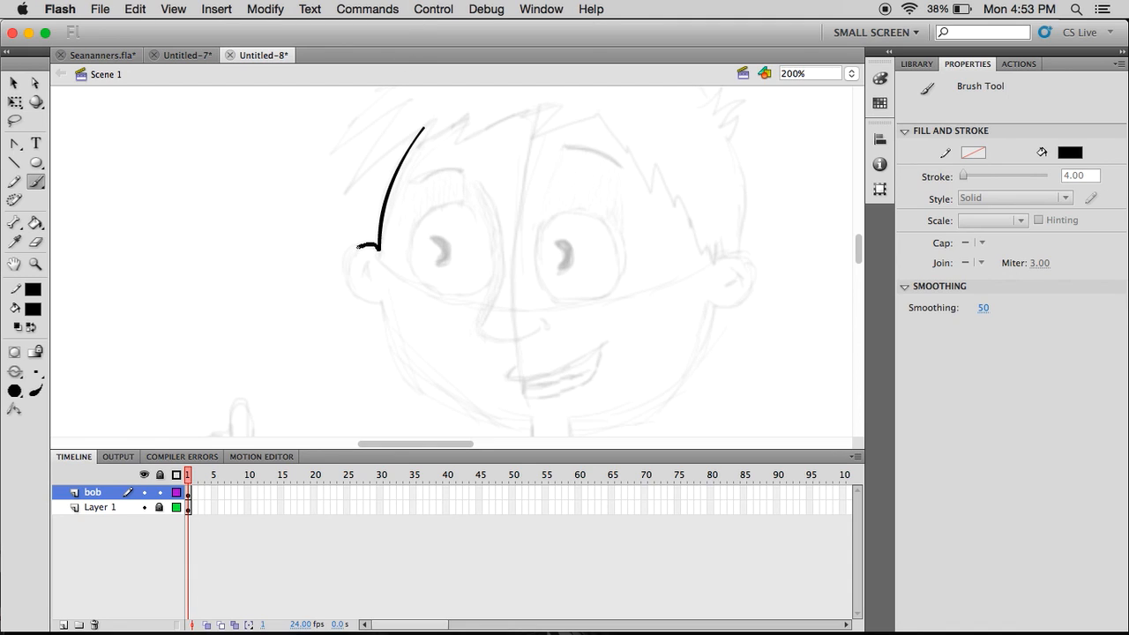
left_click_drag(382, 299, 383, 300)
- Ink the small inner lines of the left ear
key("z")
left_click(368, 265)
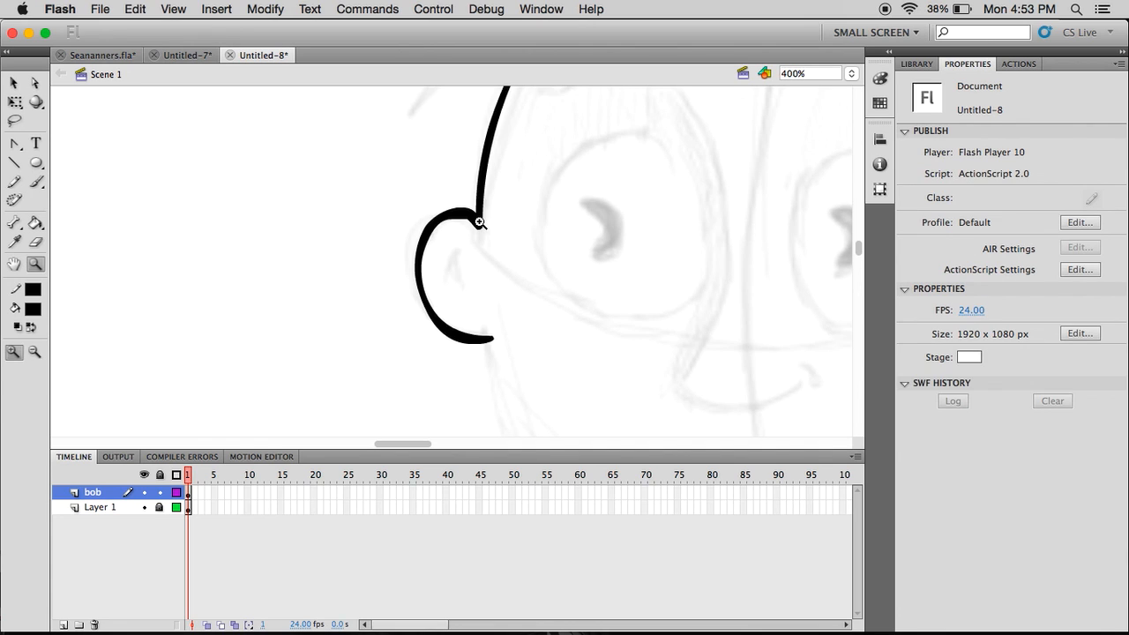
key("b")
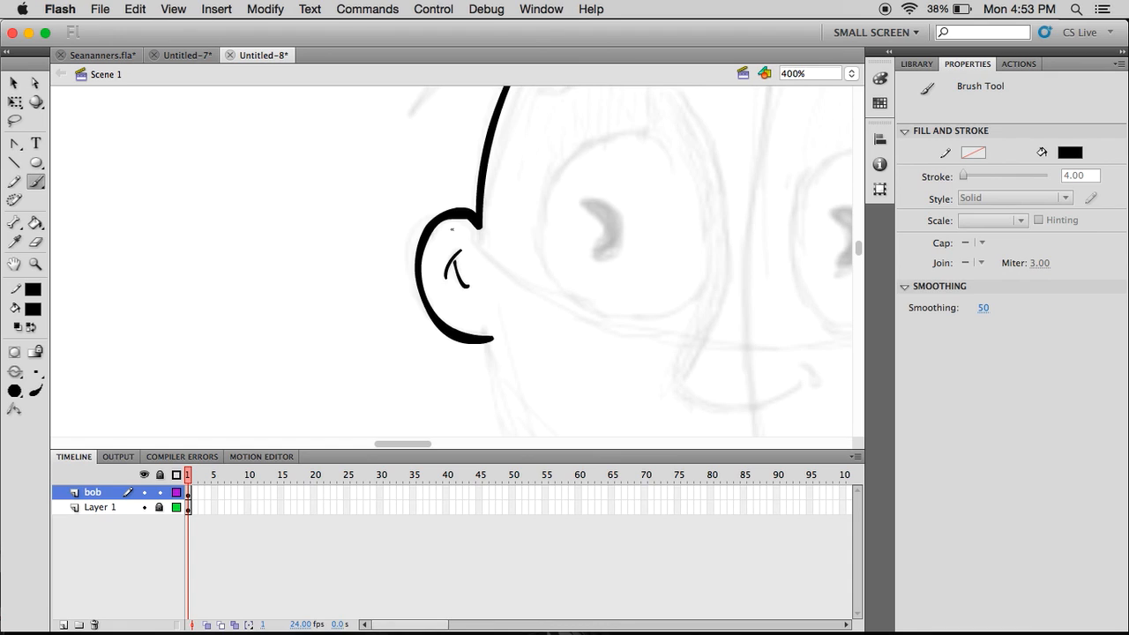
key("super+minus")
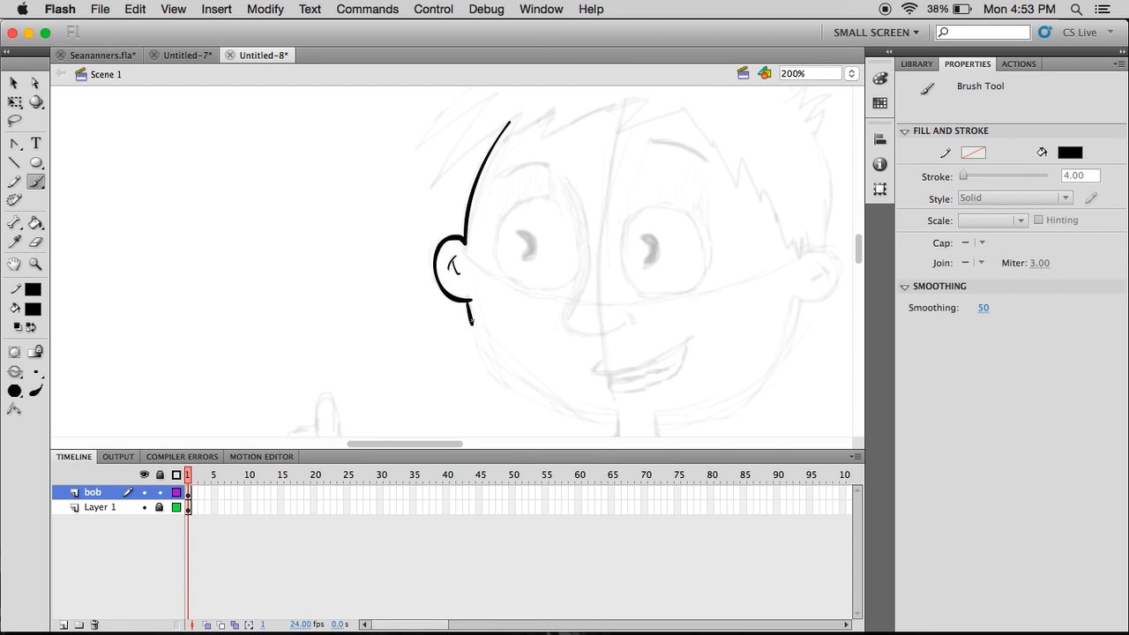
- Ink the jawline from ear to ear along with both sides of the neck
left_click_drag(472, 326, 490, 360)
scroll(425, 171, "down", 5)
scroll(425, 171, "right", 2)
key("super+z")
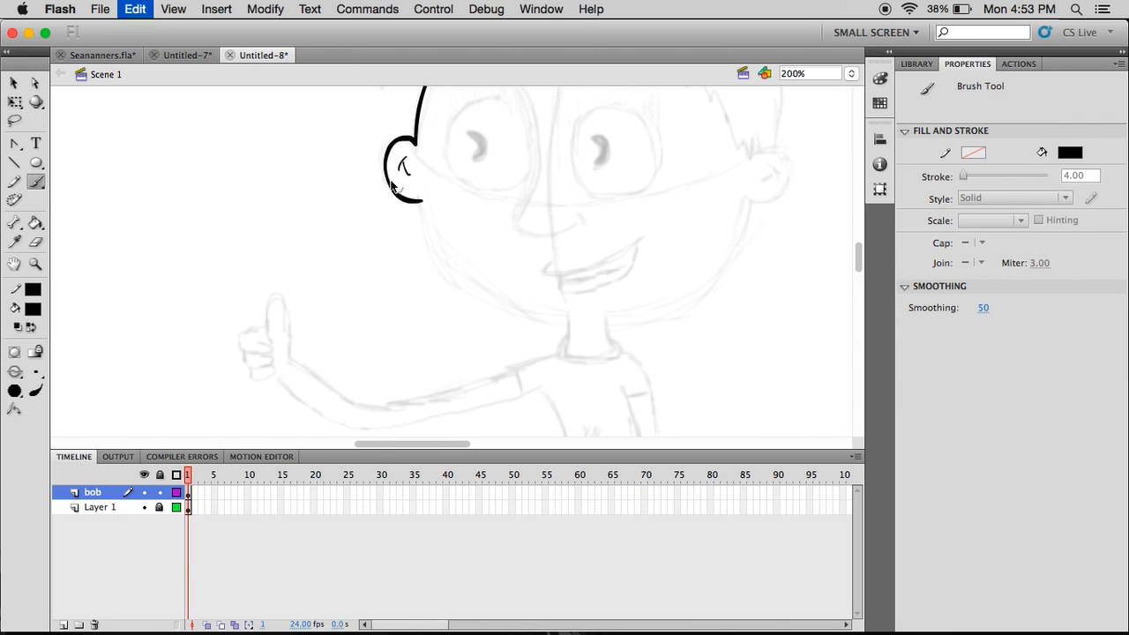
mouse_move(420, 205)
left_mouse_down()
mouse_move(552, 315)
mouse_move(573, 317)
mouse_move(566, 349)
left_mouse_up()
key("e")
key("b")
left_click_drag(604, 315, 618, 353)
left_click_drag(605, 314, 737, 226)
- Ink the right ear and the side of the head above it
key("super+equal")
key("super+equal")
left_click_drag(411, 247, 365, 386)
key("super+minus")
key("super+minus")
left_click_drag(660, 304, 652, 189)
- Ink the jagged hair around the forehead and down towards the right ear
scroll(650, 176, "up", 5)
mouse_move(634, 268)
left_mouse_down()
mouse_move(262, 305)
mouse_move(642, 431)
left_mouse_up()
key("e")
key("b")
scroll(529, 220, "down", 8)
- Ink the eyebrows, the round eyes with their curved black pupils, and the nose
left_click_drag(486, 120, 542, 136)
mouse_move(362, 176)
left_mouse_down()
mouse_move(416, 208)
mouse_move(468, 190)
left_mouse_up()
left_click_drag(354, 208, 361, 236)
left_click_drag(481, 212, 485, 241)
left_click_drag(424, 153, 474, 298)
- Ink the open smiling mouth with its teeth lines
left_click_drag(438, 340, 522, 309)
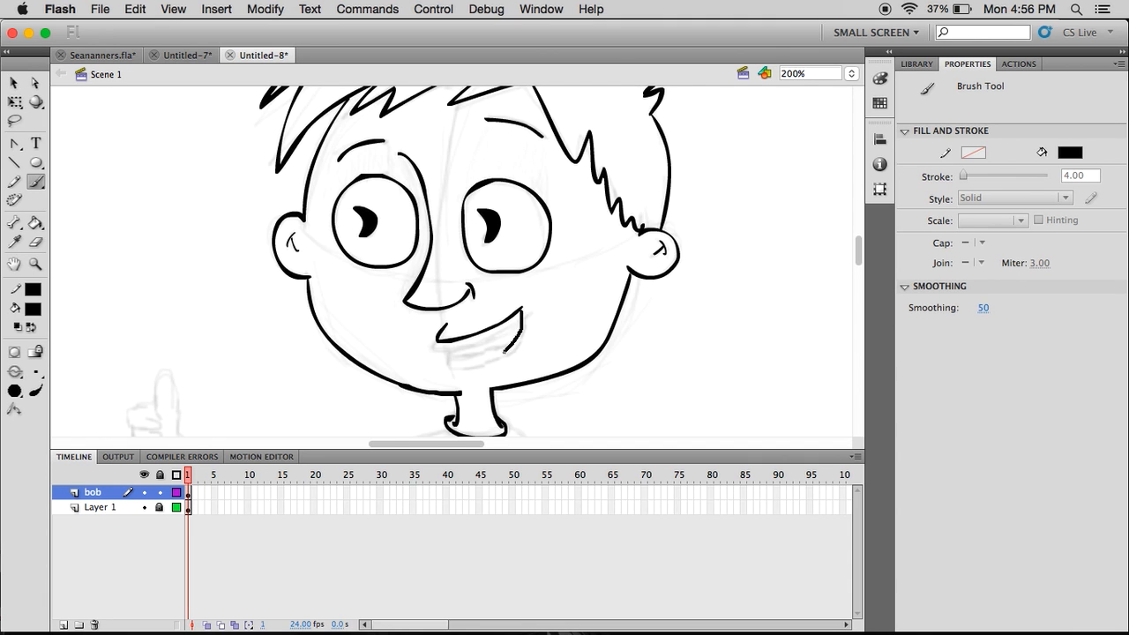
key("super+equal")
left_click_drag(431, 247, 575, 194)
left_click_drag(448, 288, 534, 261)
key("super+minus")
- Ink the shirt's shoulders and sleeves and the bent thumbs-up arm
left_click_drag(440, 315, 394, 334)
mouse_move(399, 337)
left_mouse_down()
mouse_move(182, 337)
mouse_move(296, 368)
mouse_move(201, 323)
left_mouse_up()
mouse_move(201, 323)
left_mouse_down()
mouse_move(187, 293)
mouse_move(298, 388)
mouse_move(402, 359)
left_mouse_up()
left_click_drag(499, 317, 536, 357)
- Ink the torso and the arm hanging beside it, including the hand
scroll(503, 344, "down", 5)
key("z")
mouse_move(421, 207)
left_mouse_down()
mouse_move(508, 211)
mouse_move(545, 360)
left_mouse_up()
left_click(479, 252)
key("b")
left_click_drag(492, 272, 526, 382)
- Ink both trouser legs and the shoes, spreading the left leg wider than in the sketch
scroll(477, 309, "down", 5)
mouse_move(407, 229)
left_mouse_down()
mouse_move(405, 208)
mouse_move(410, 362)
left_mouse_up()
mouse_move(410, 364)
left_mouse_down()
mouse_move(446, 377)
mouse_move(442, 246)
left_mouse_up()
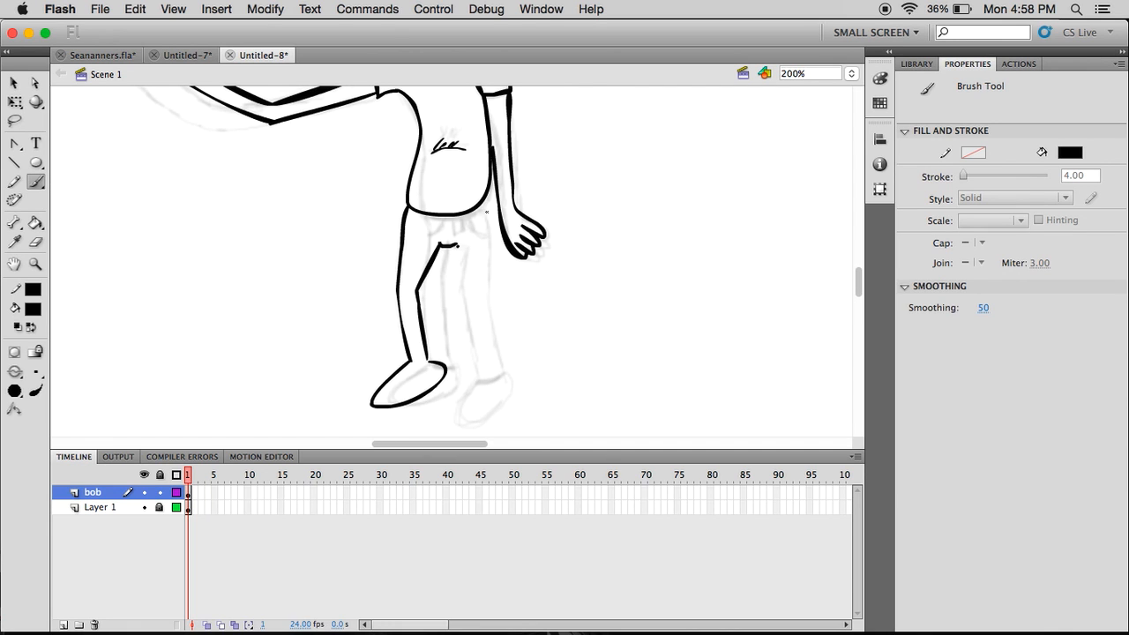
left_click_drag(489, 207, 504, 374)
left_click_drag(464, 244, 480, 374)
- Ink the belt buckle and pocket details at the waist, and hide the sketch on Layer 1
key("super+equal")
key("super+minus")
key("super+minus")
left_click(144, 507)
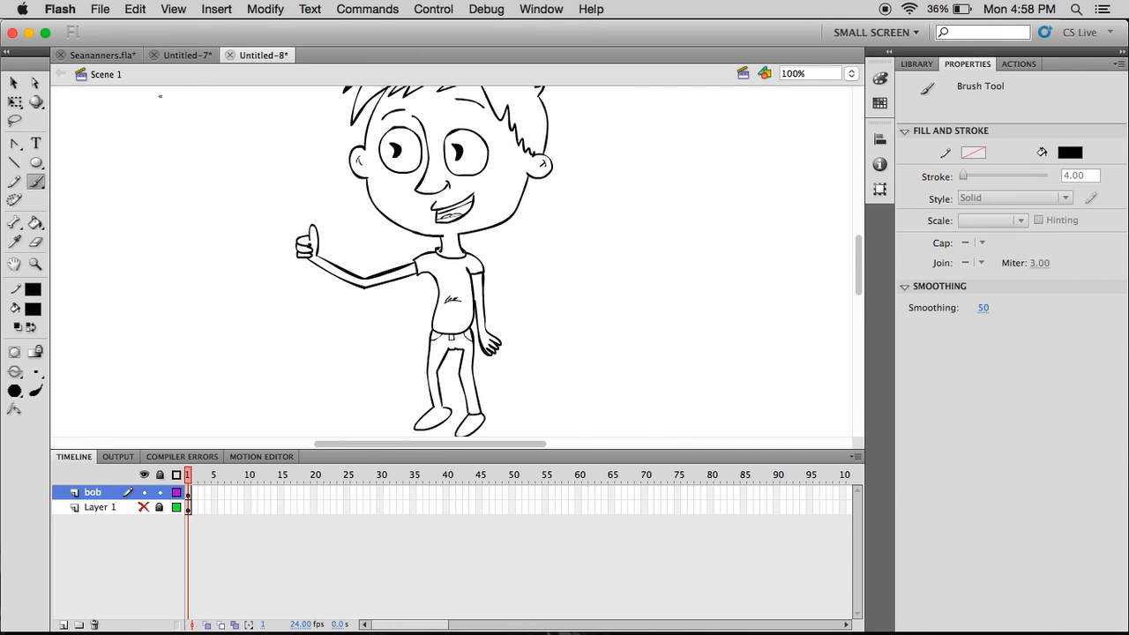
- Try filling the face with the skin color #FFCC99 using the Paint Bucket, and undo the fill
left_click(33, 307)
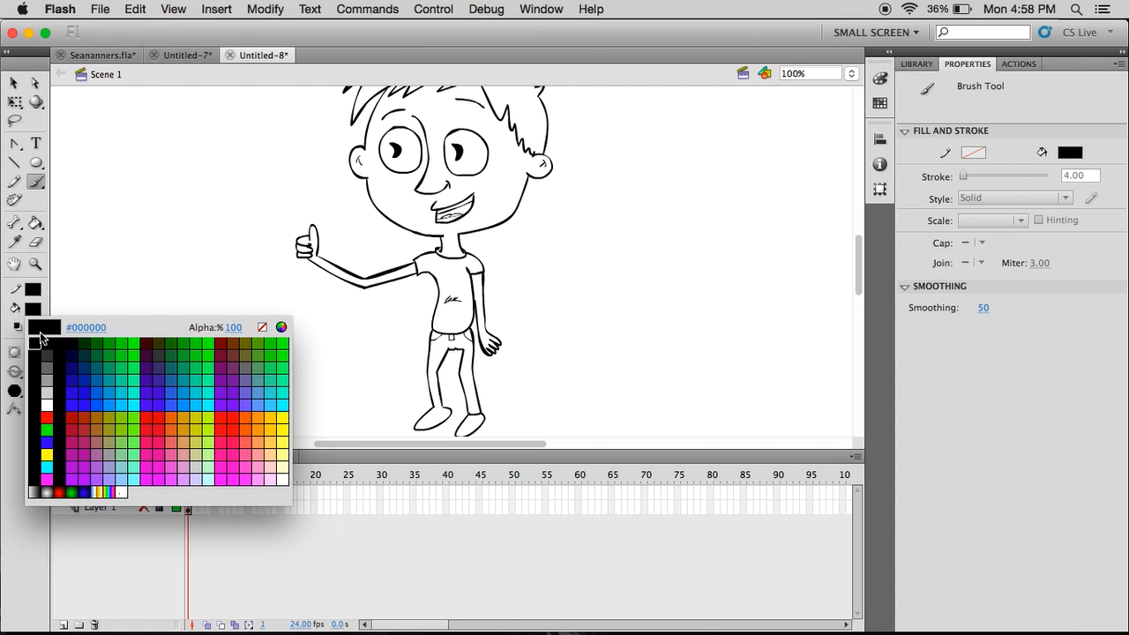
left_click(279, 449)
key("k")
left_click(430, 115)
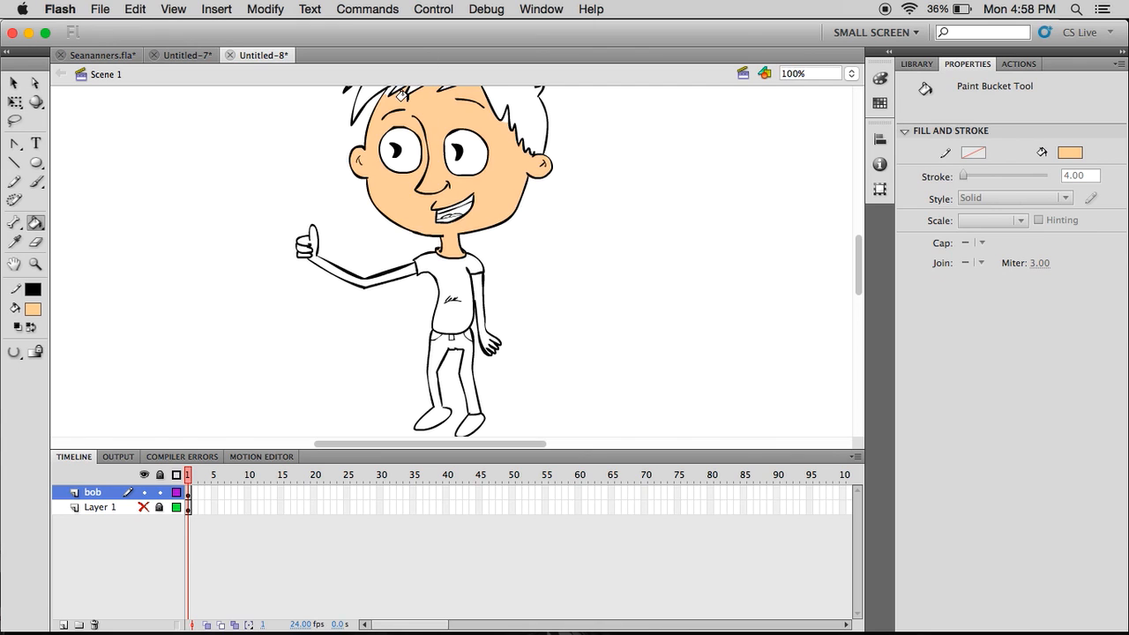
key("super+z")
- Pick a custom light peach fill color from the color wheel
left_click_drag(51, 284, 37, 313)
left_click(37, 462)
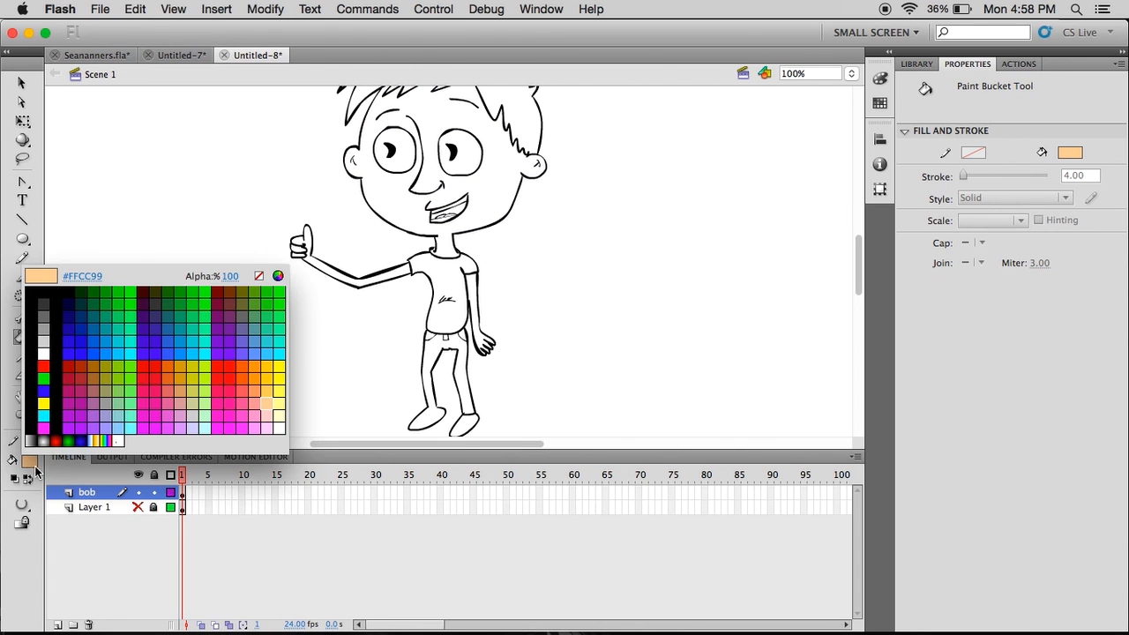
left_click(277, 275)
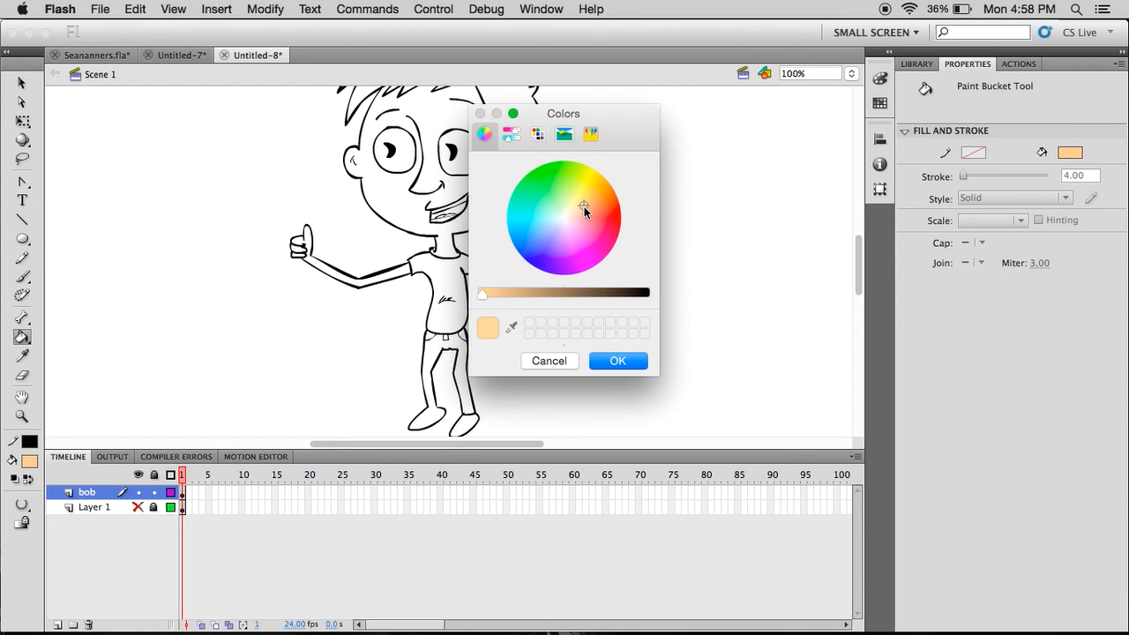
left_click(609, 362)
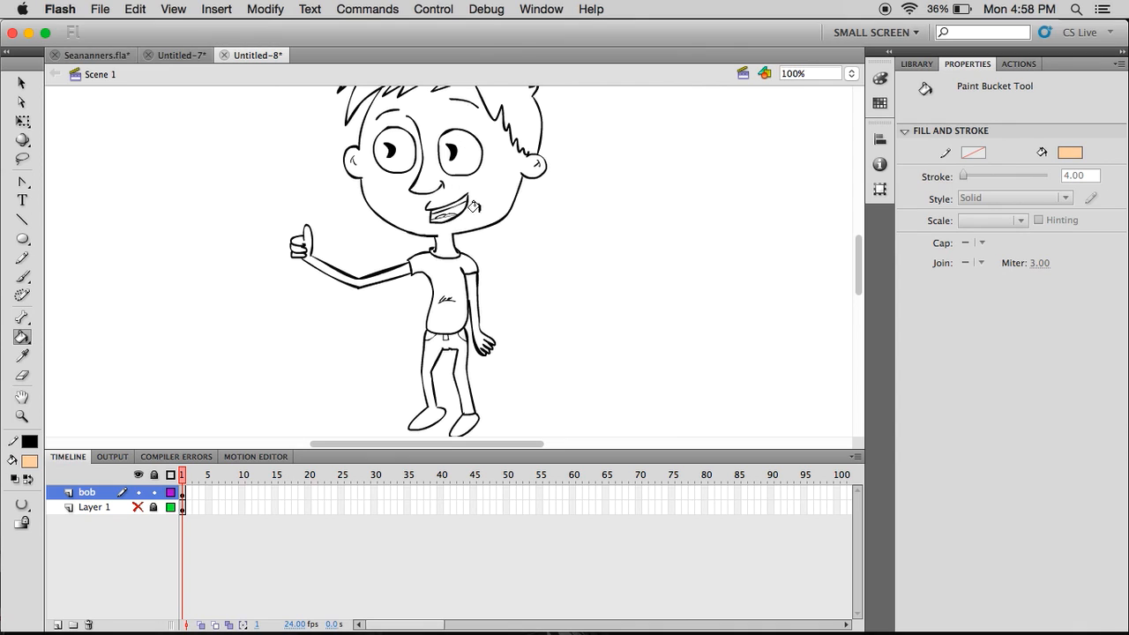
- Fill the face, neck, both arms and the thumbs-up hand with the custom peach skin color
left_click(432, 132)
left_click(328, 269)
left_click(299, 238)
left_click(302, 235)
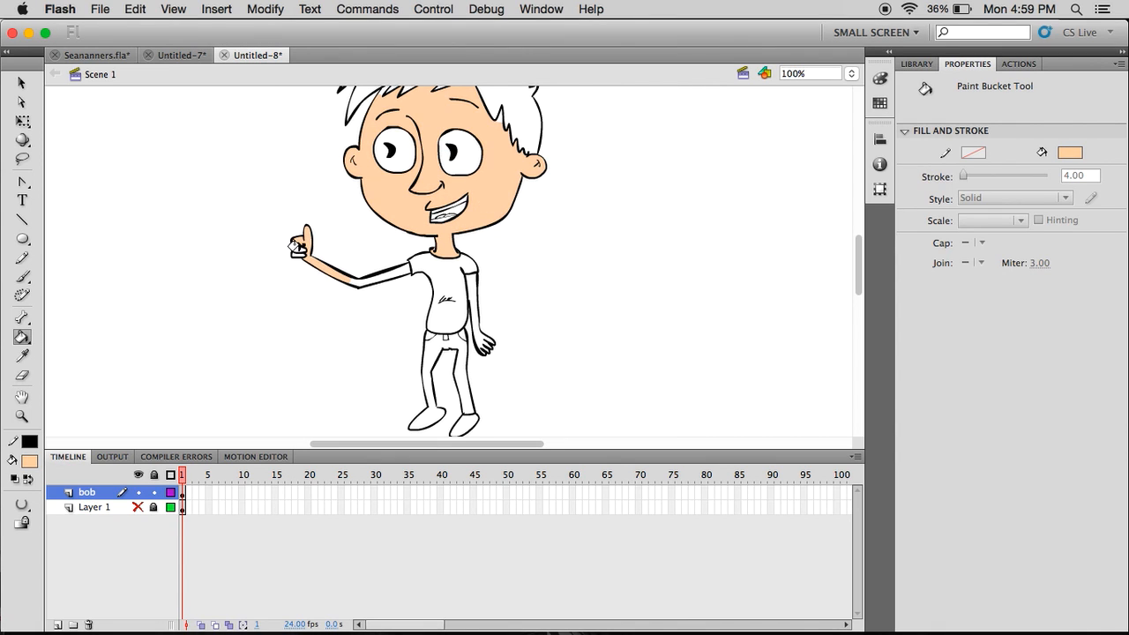
left_click(295, 254)
left_click(391, 272)
left_click(366, 280)
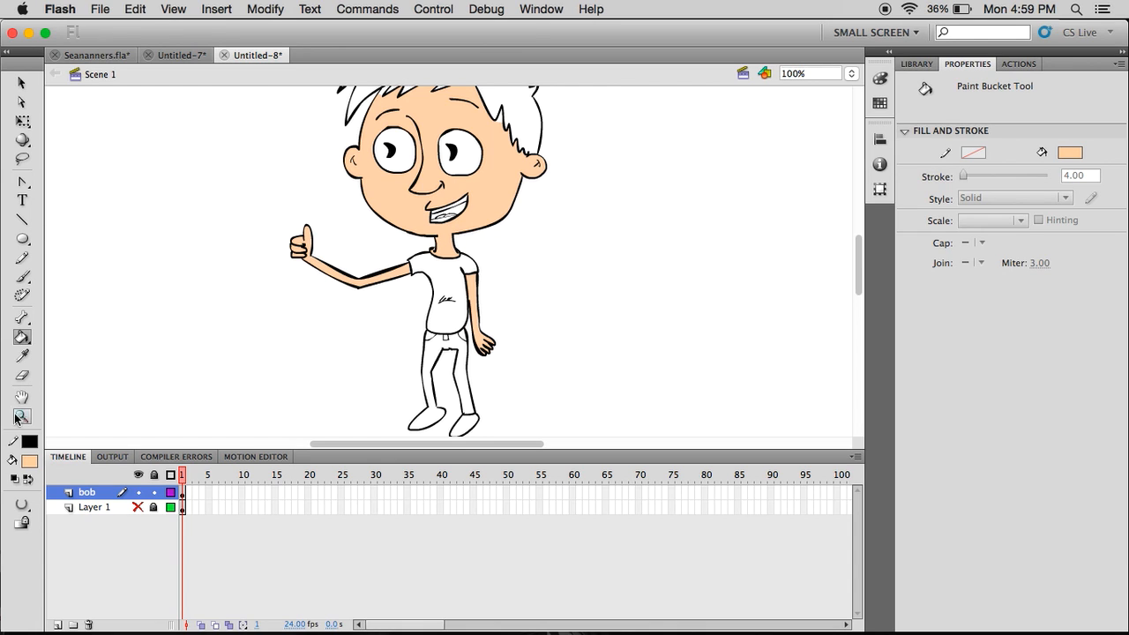
- Pick a lighter custom peach fill color from the color wheel
left_click(30, 462)
left_click(278, 276)
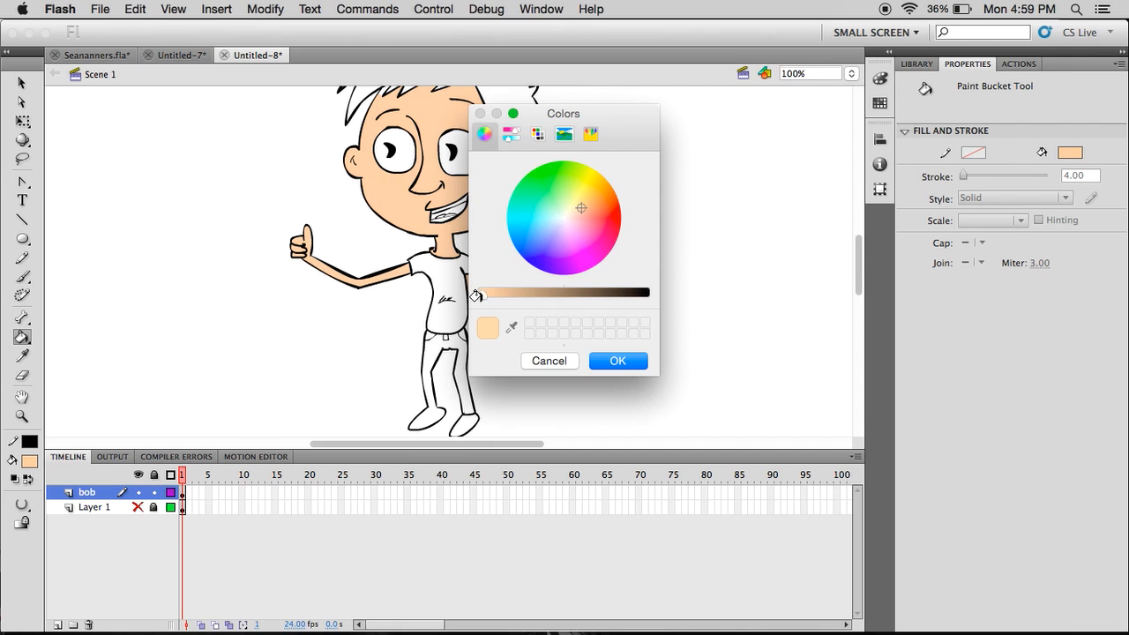
left_click(604, 354)
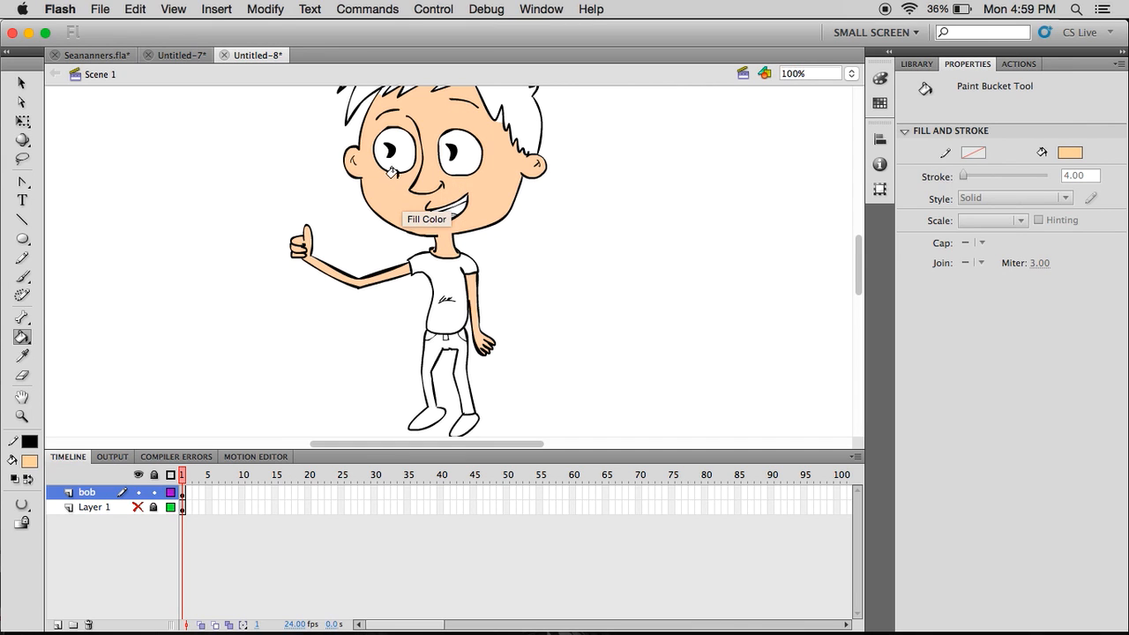
key("b")
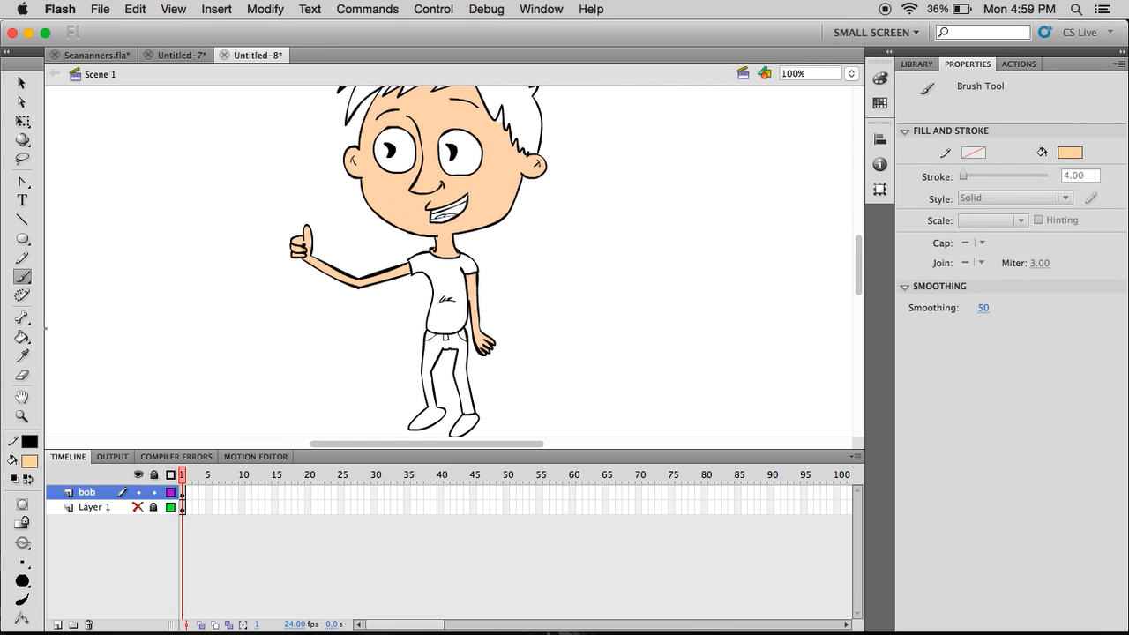
left_click(29, 461)
left_click(274, 281)
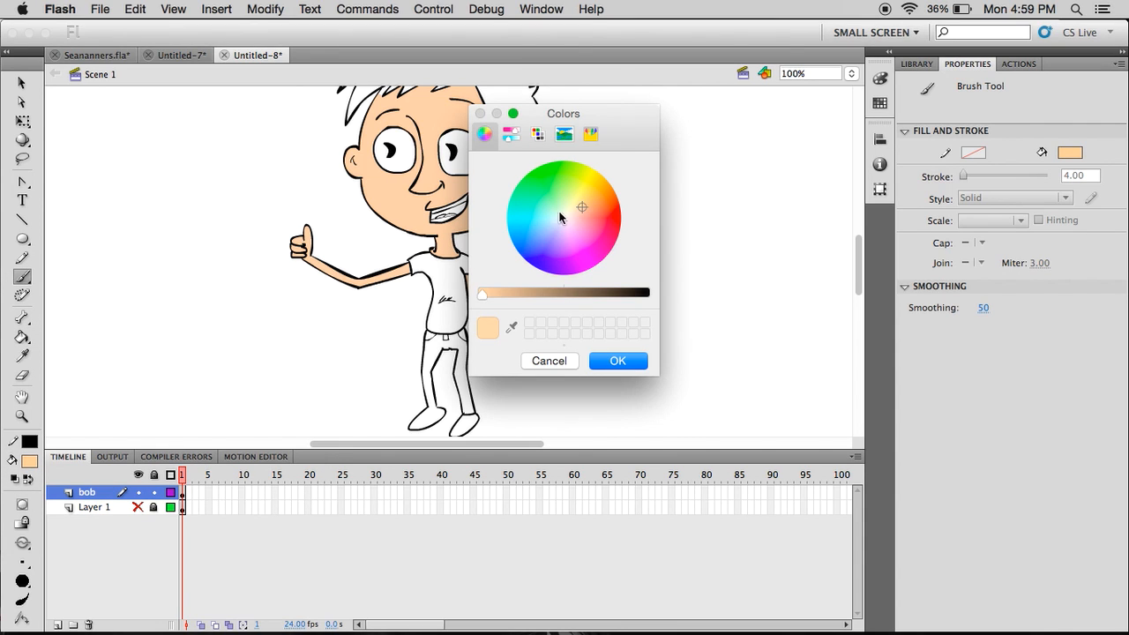
left_click(603, 357)
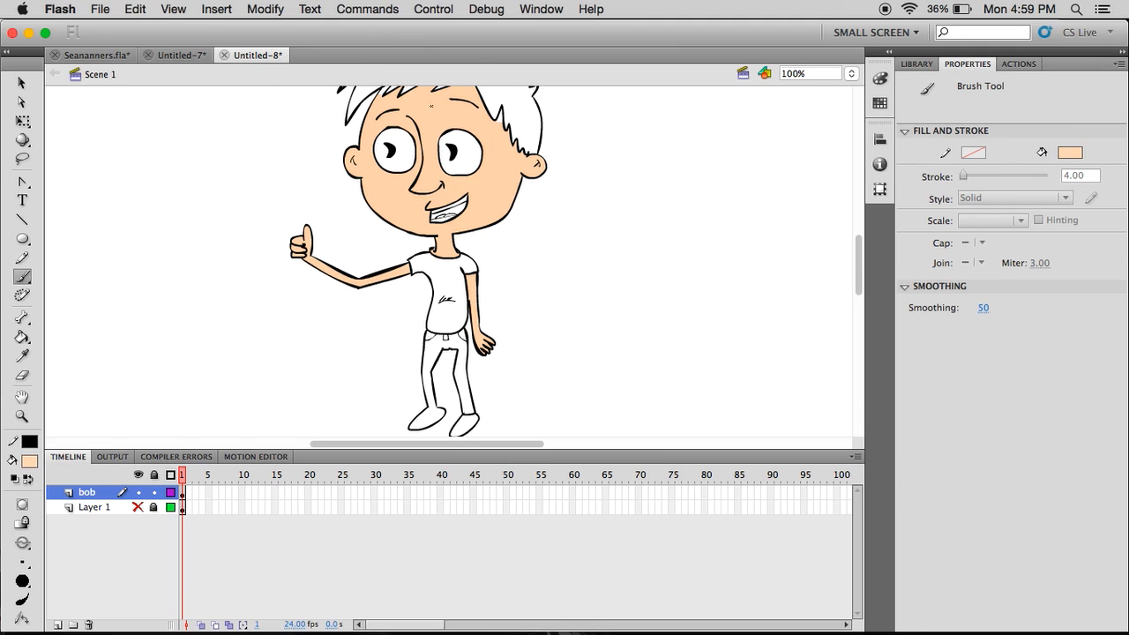
- Refill the face, ears, neck, arms and hands with the lighter peach using the Paint Bucket
scroll(426, 116, "up", 4)
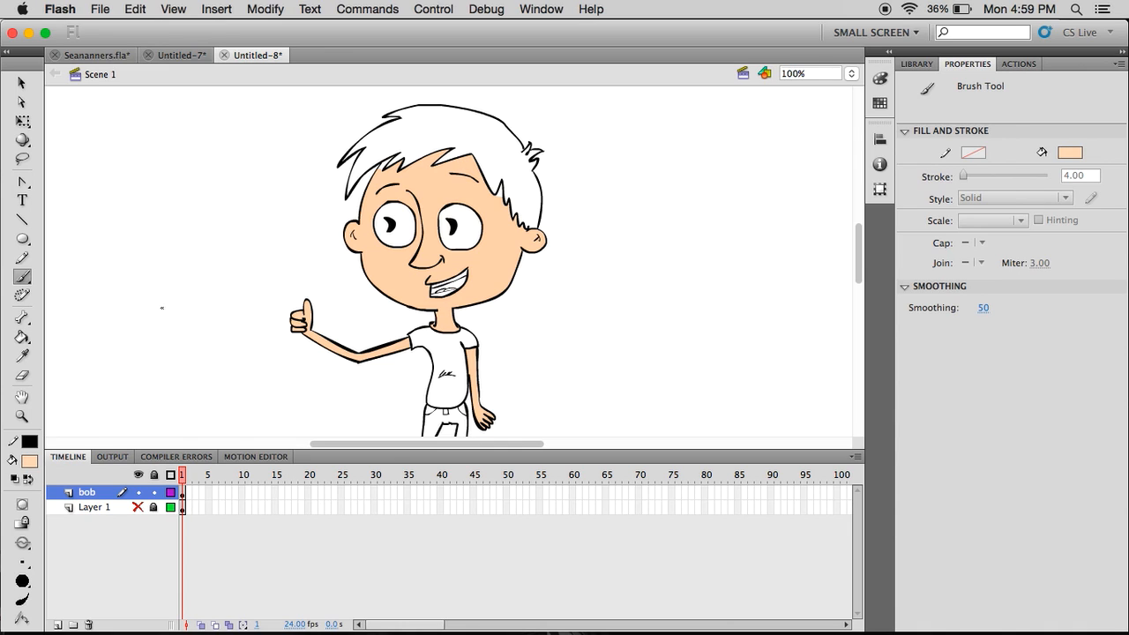
key("k")
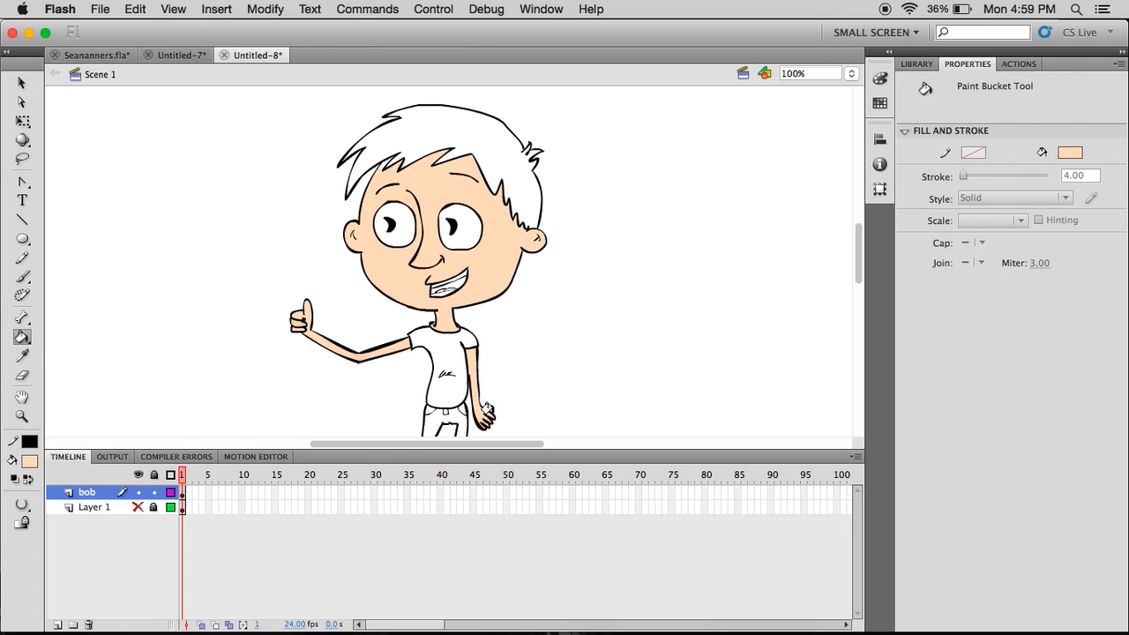
left_click(486, 413)
- Choose a darker peach swatch as the Brush color for shading the skin around the boy's head
left_click(29, 463)
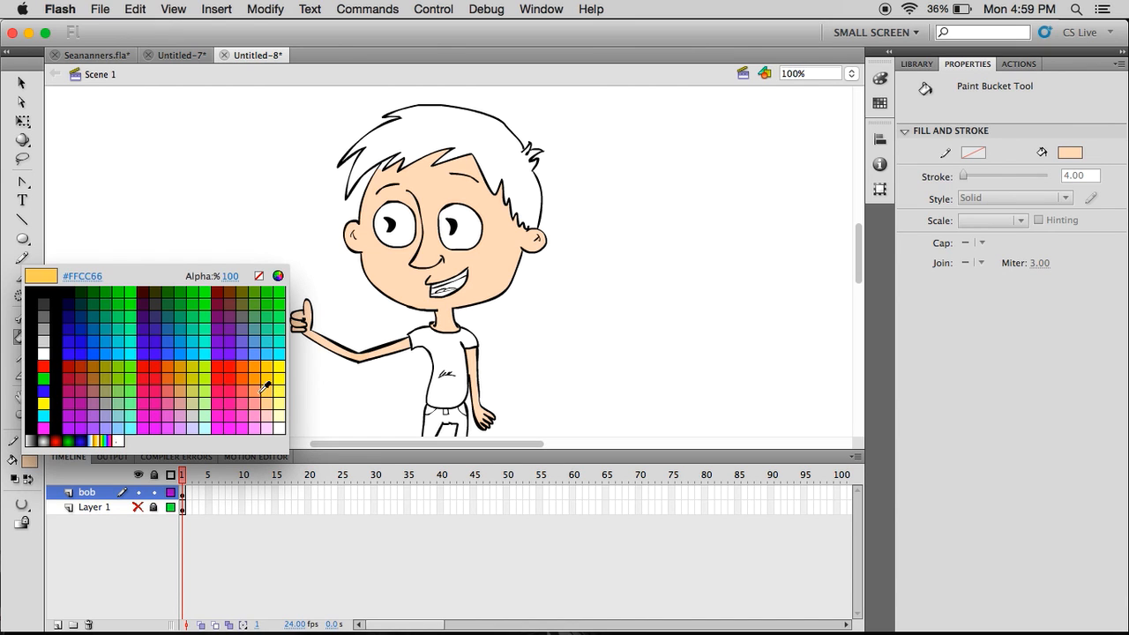
left_click(271, 391)
key("b")
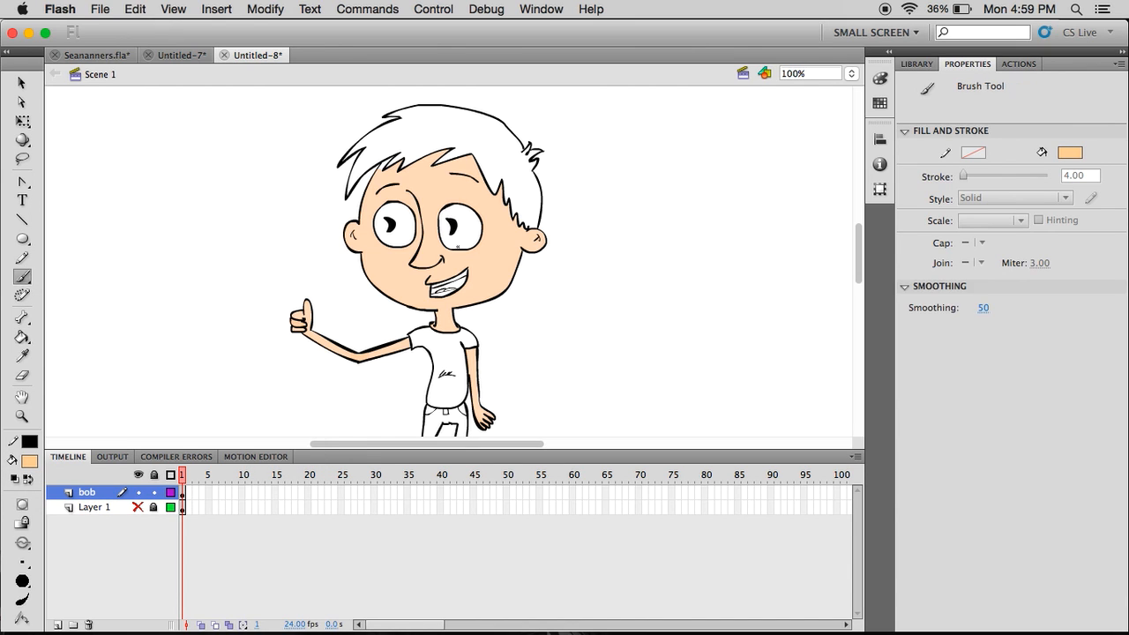
key("super+z")
key("super+space")
left_click(401, 167, "super")
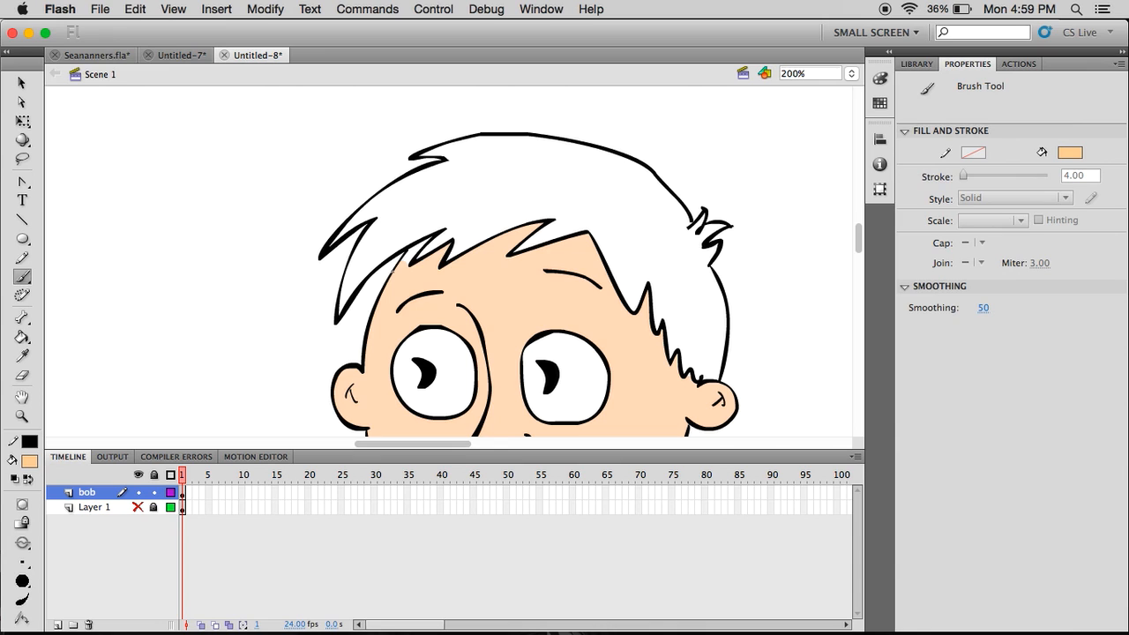
left_click(29, 460)
left_click(271, 390)
key("k")
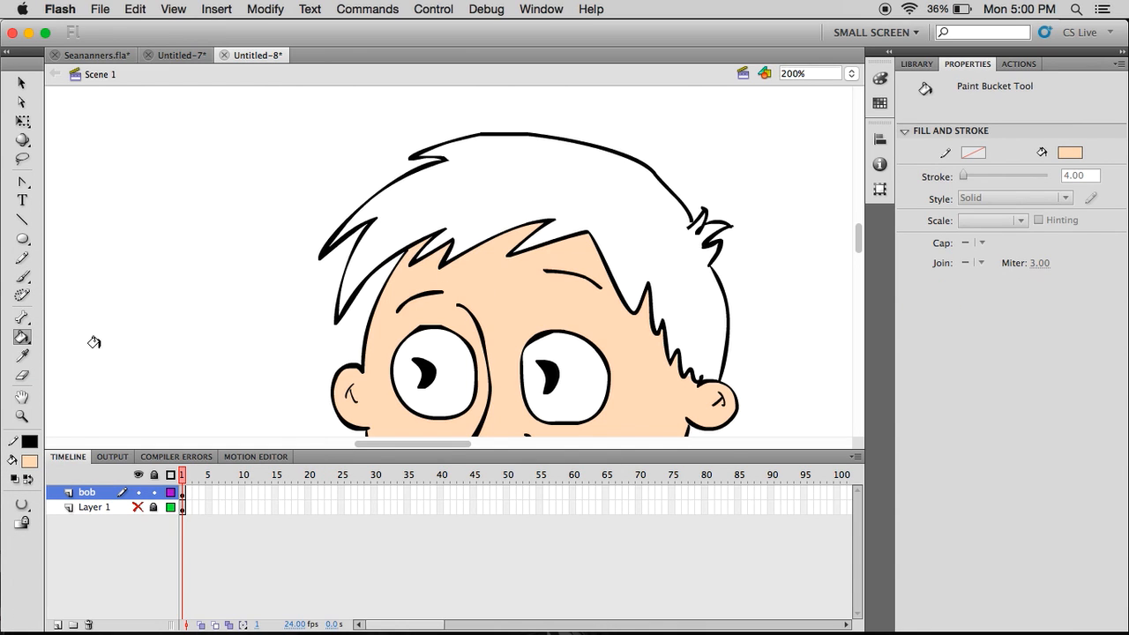
left_click(30, 460)
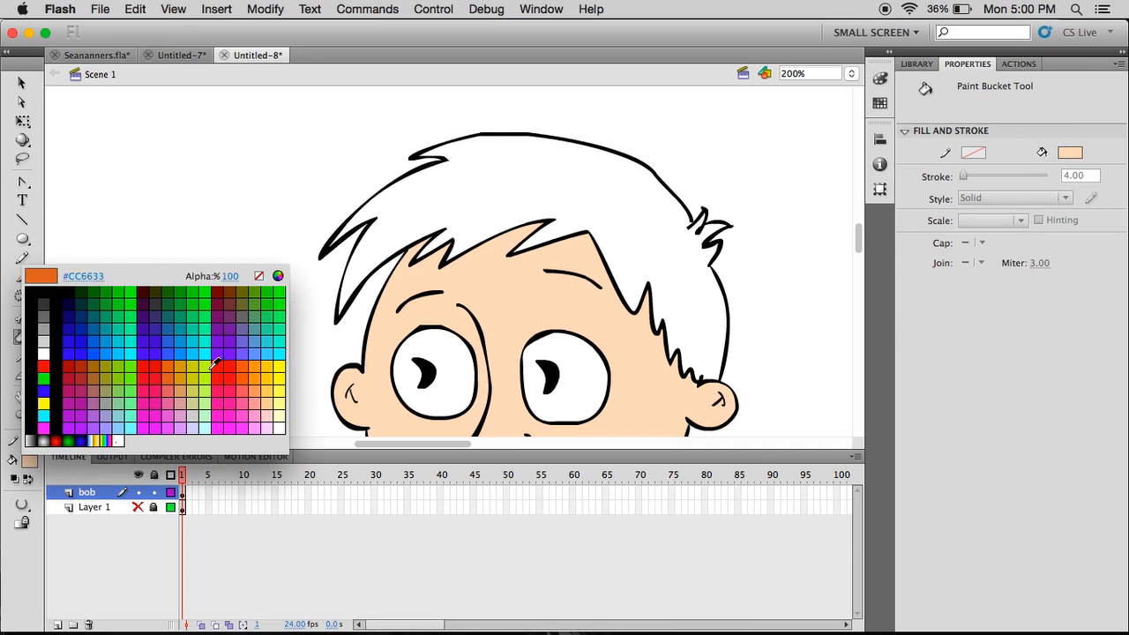
left_click(271, 400)
key("b")
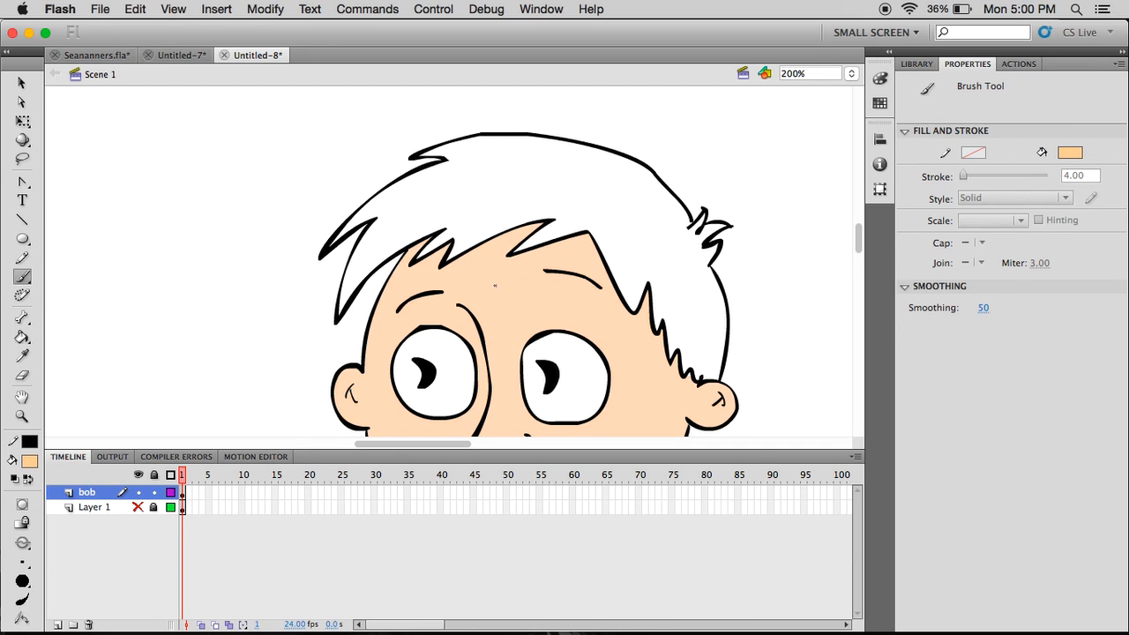
- Brush a shadow boundary below the hairline and fill the forehead and temple areas above it with the darker peach
key("super+z")
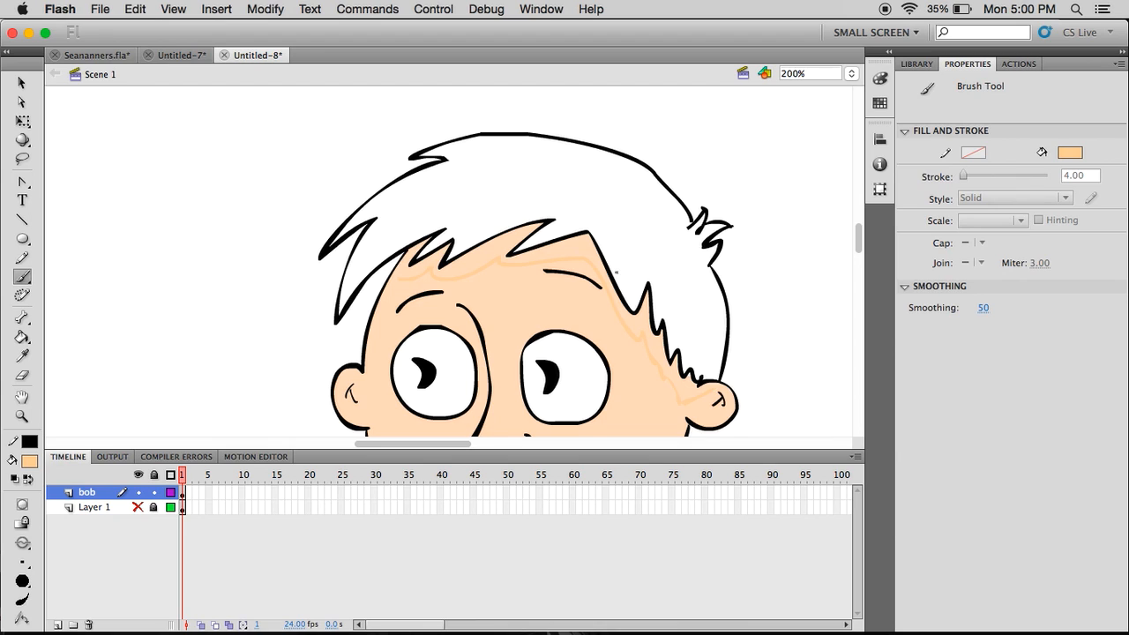
key("k")
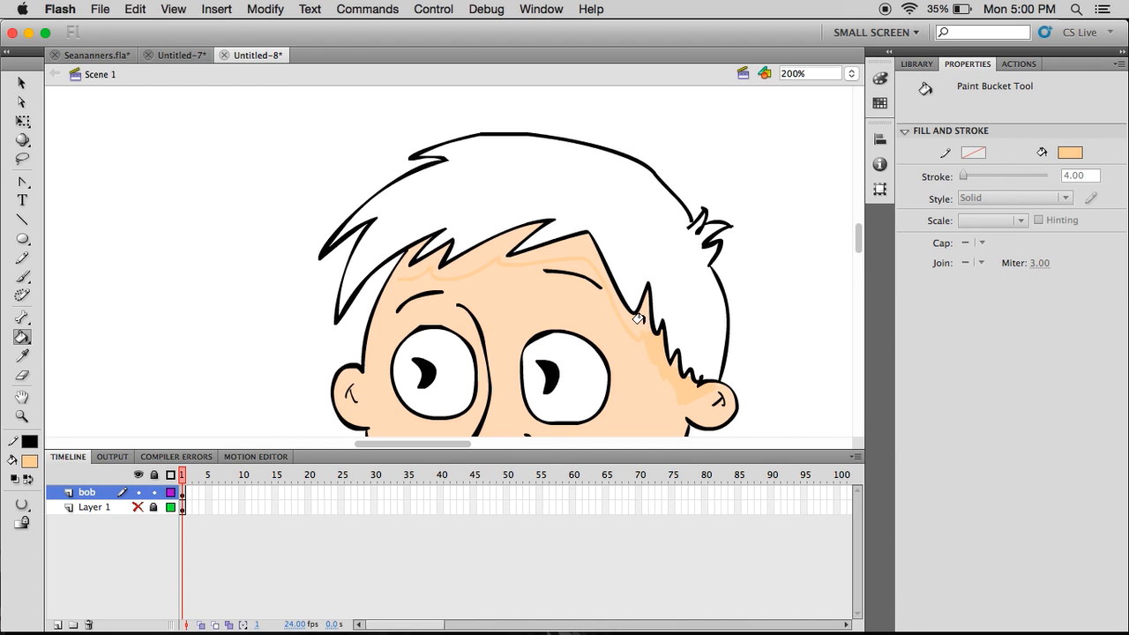
left_click(580, 247)
left_click(485, 235)
left_click(399, 259)
scroll(421, 214, "down", 5)
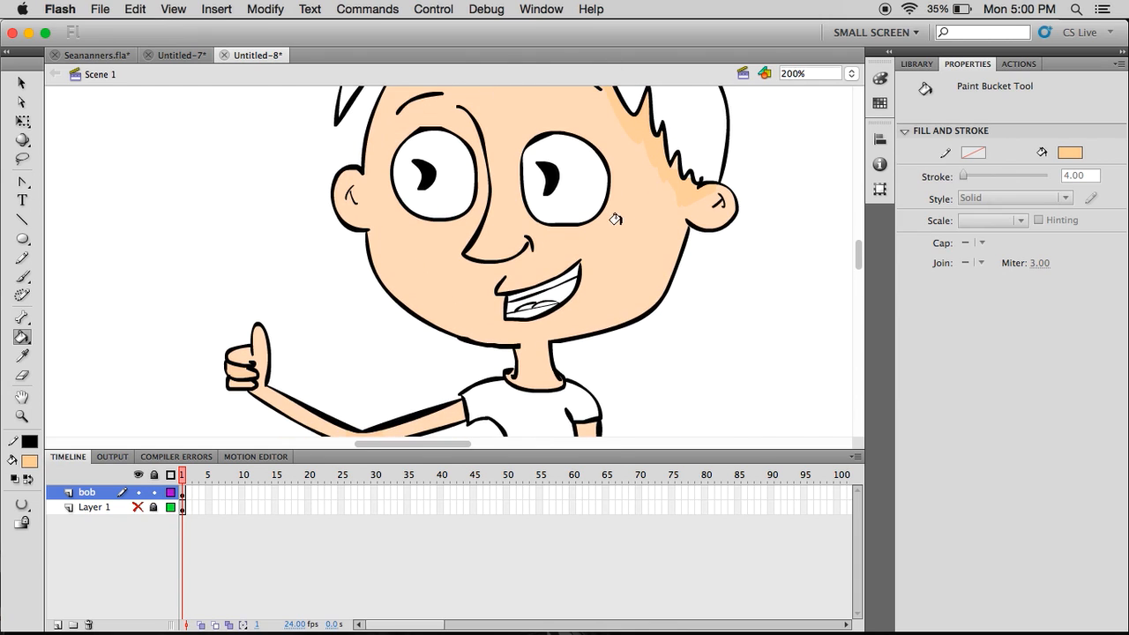
- Shade the ear on the face's right side and the adjoining cheek and jaw edge with the darker peach
key("b")
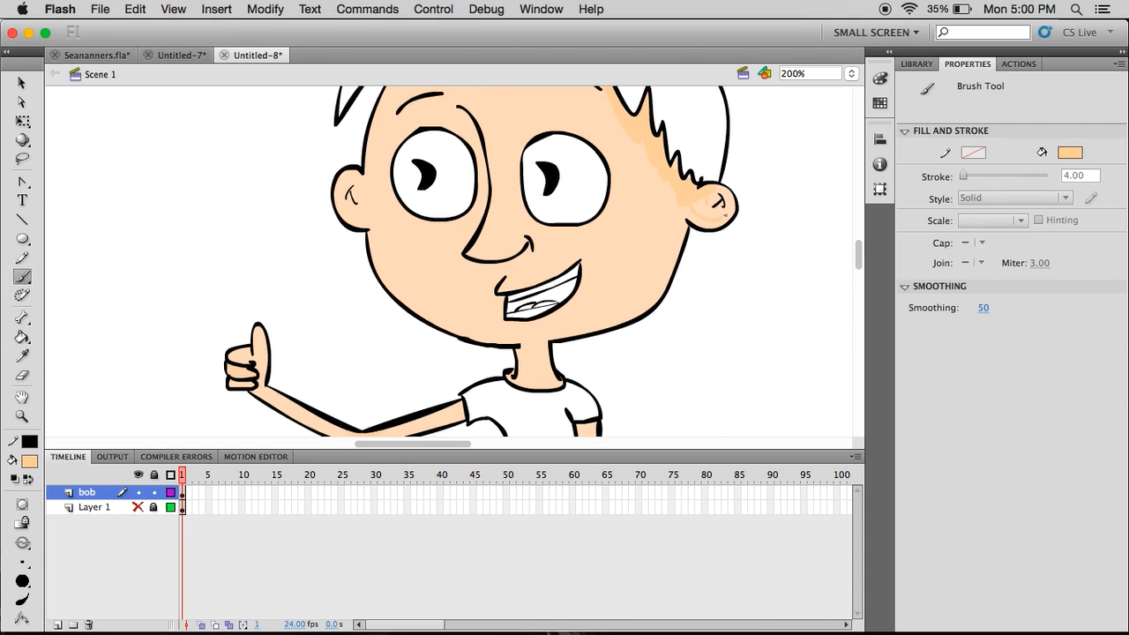
key("k")
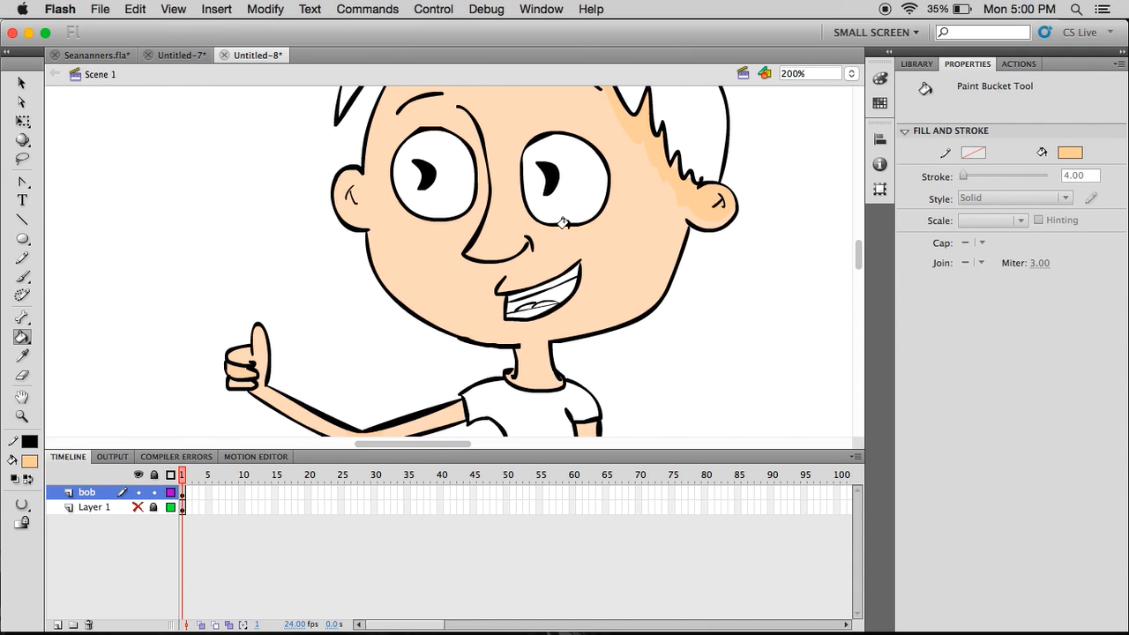
key("b")
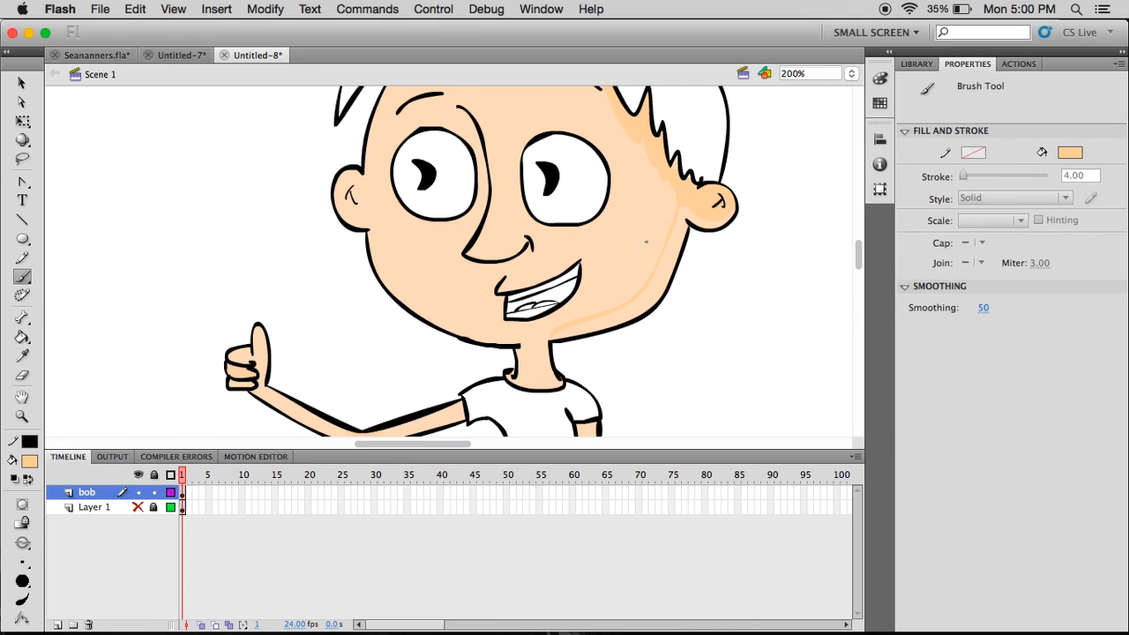
key("k")
left_click(631, 300)
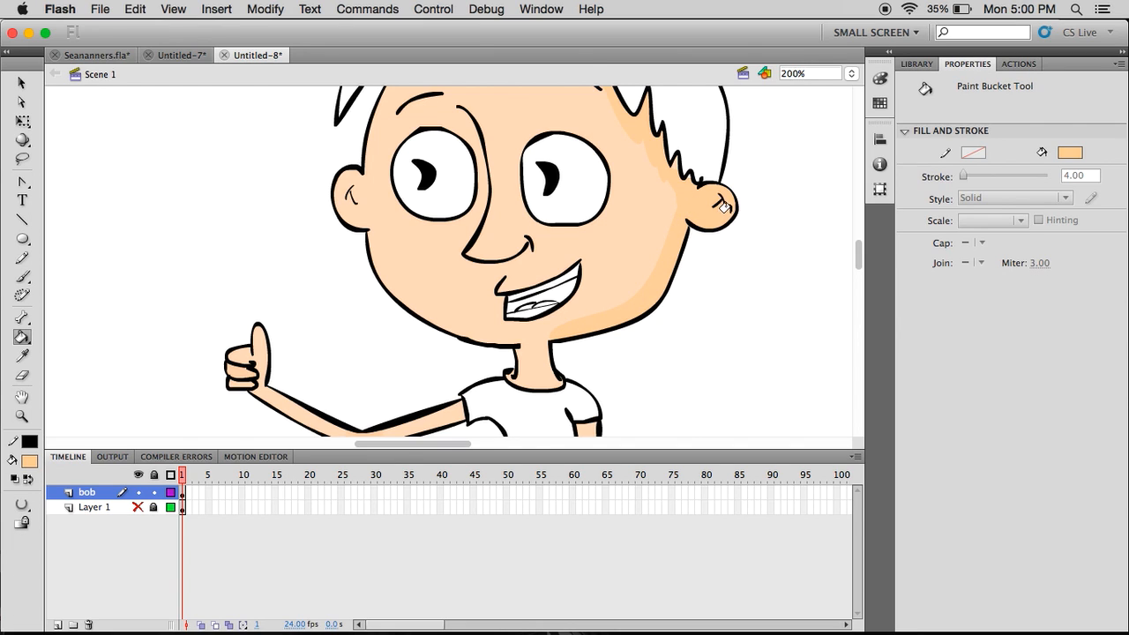
- Shade the lower edge of the left-side ear and the right part of the neck with the darker peach
key("b")
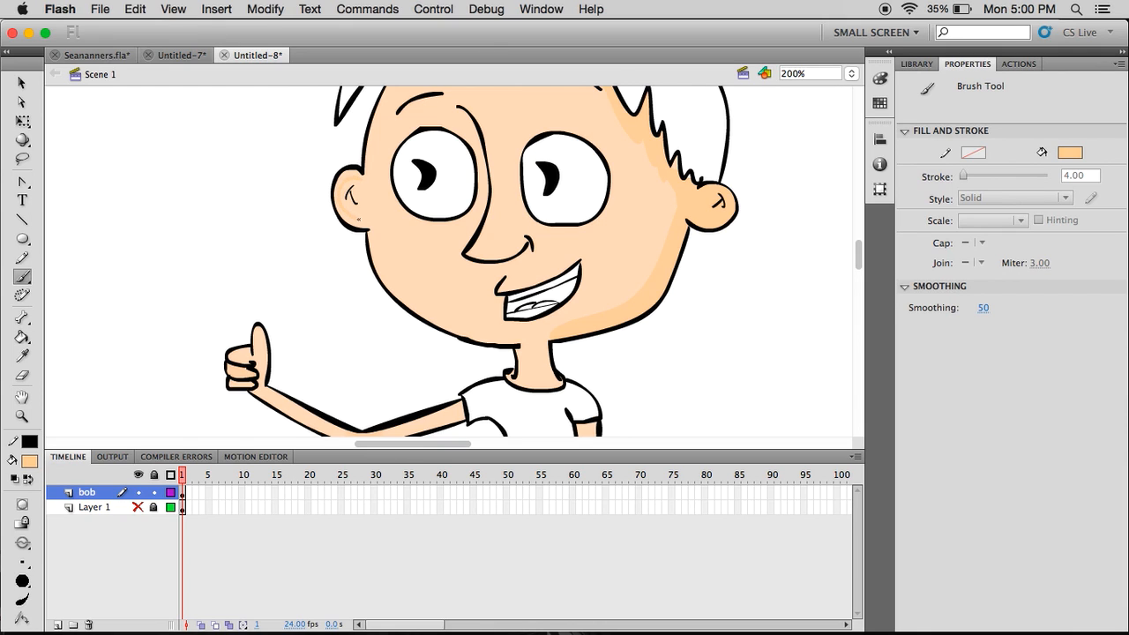
key("k")
left_click(347, 169)
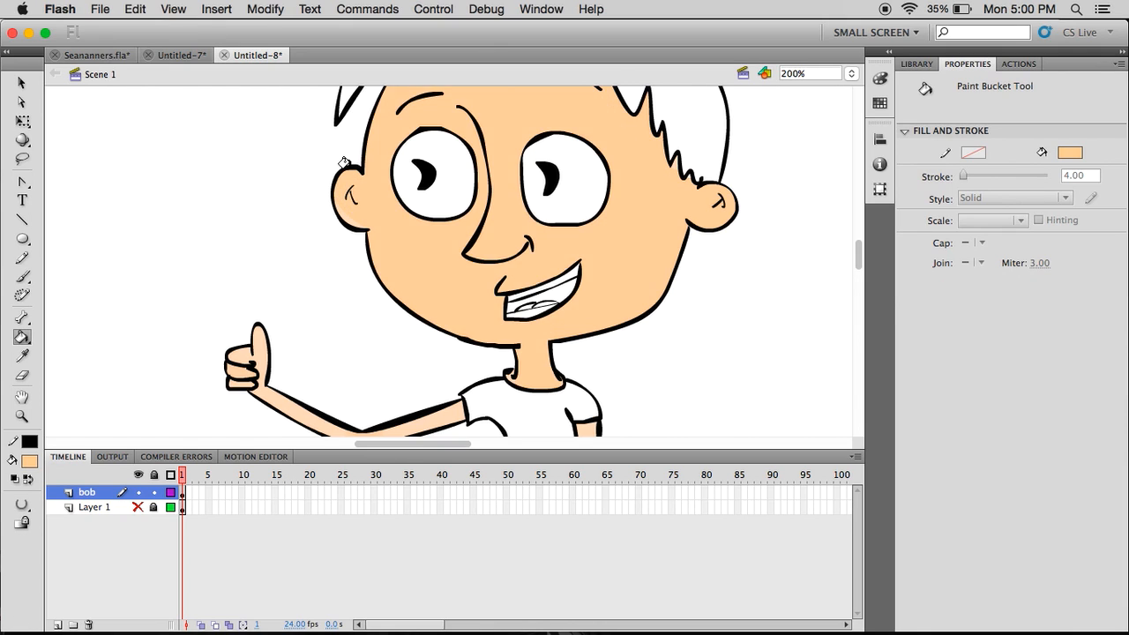
key("super+z")
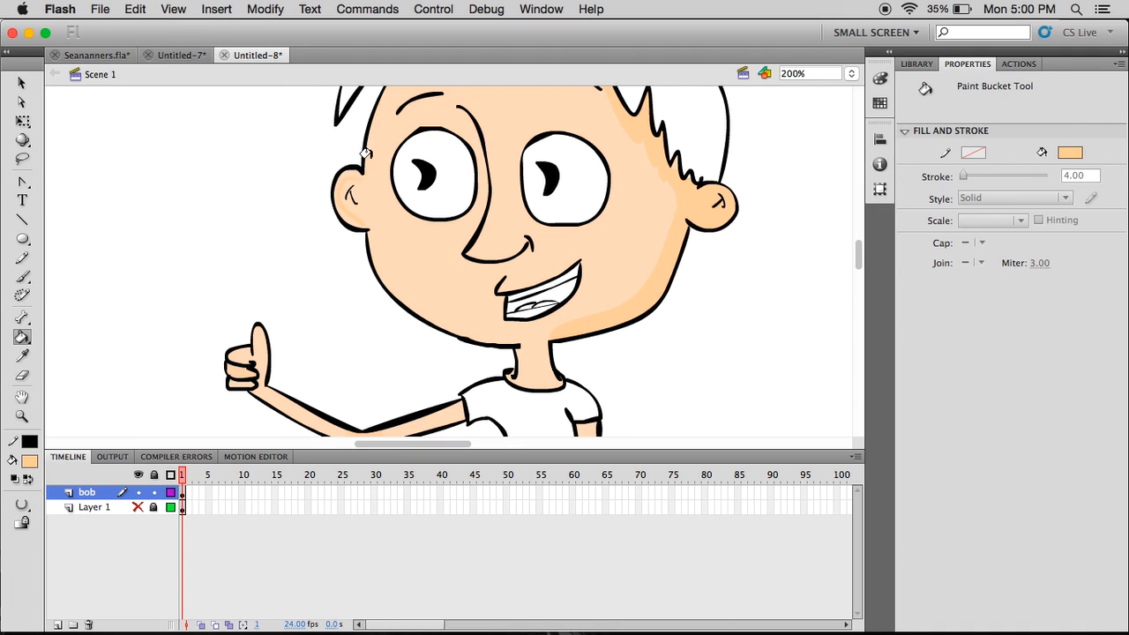
key("b")
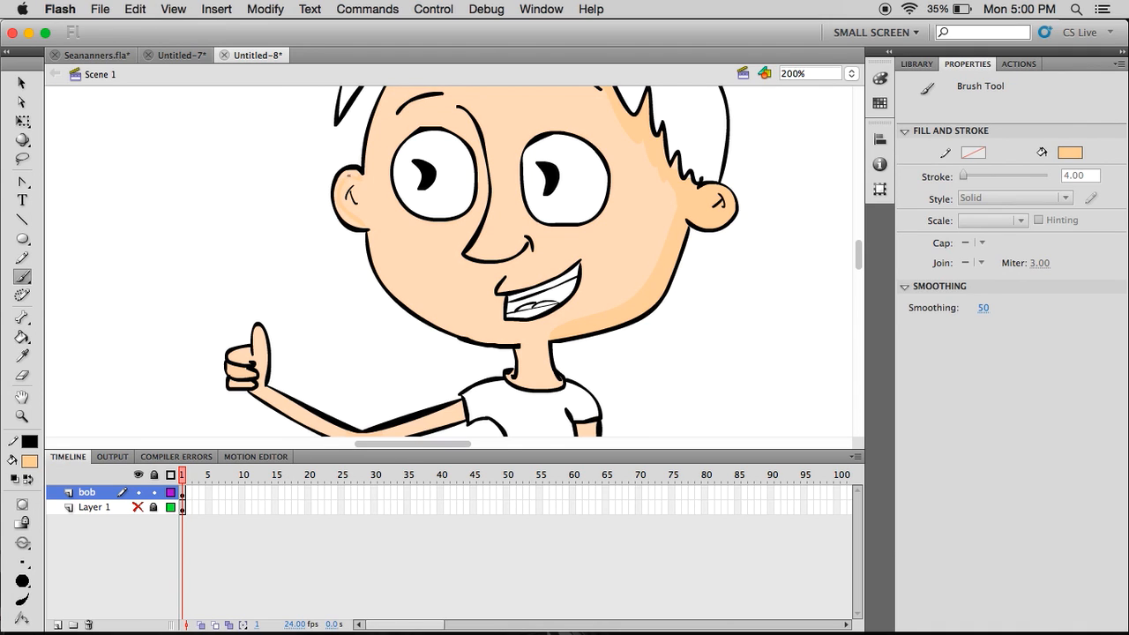
key("k")
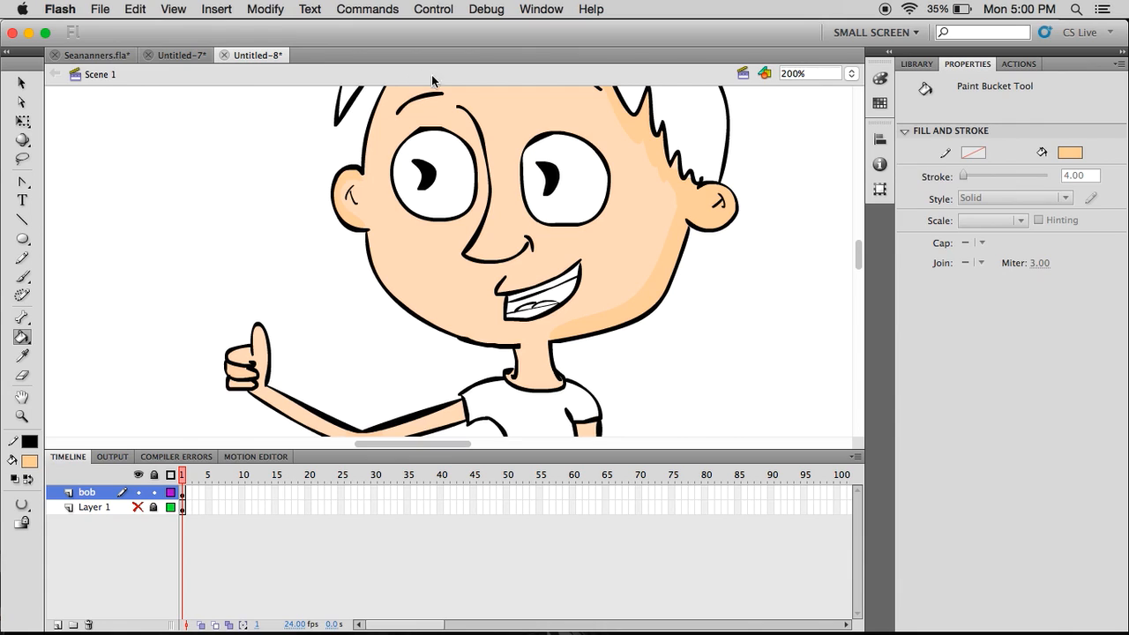
key("b")
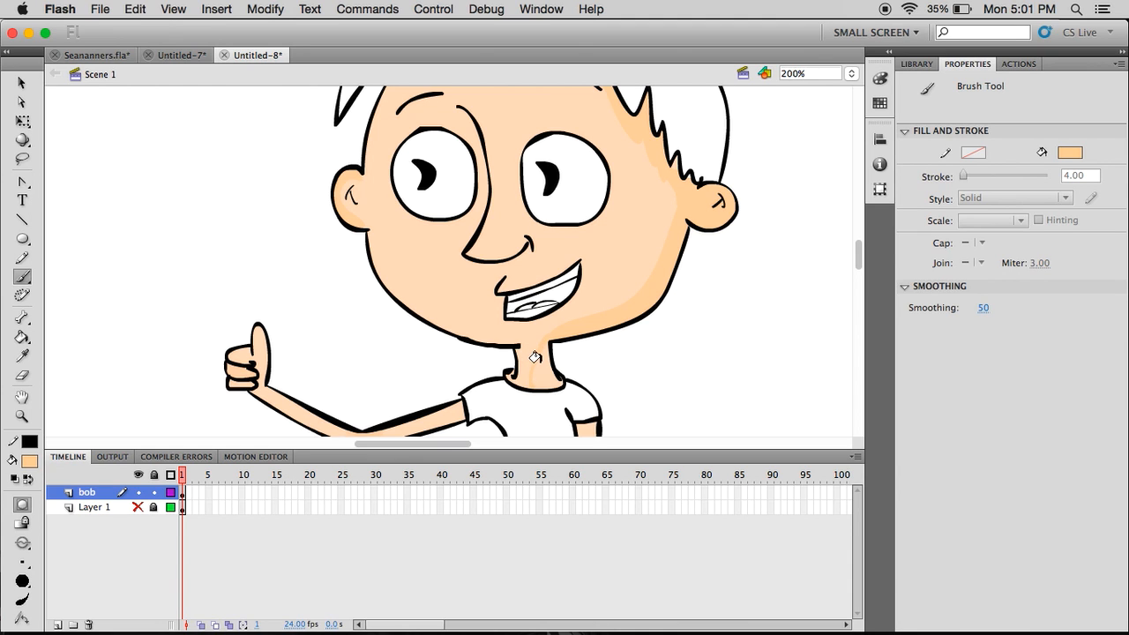
key("k")
- Outline and fill darker peach shadows between each eyebrow and the eye below it
scroll(516, 303, "down", 4)
scroll(568, 285, "up", 6)
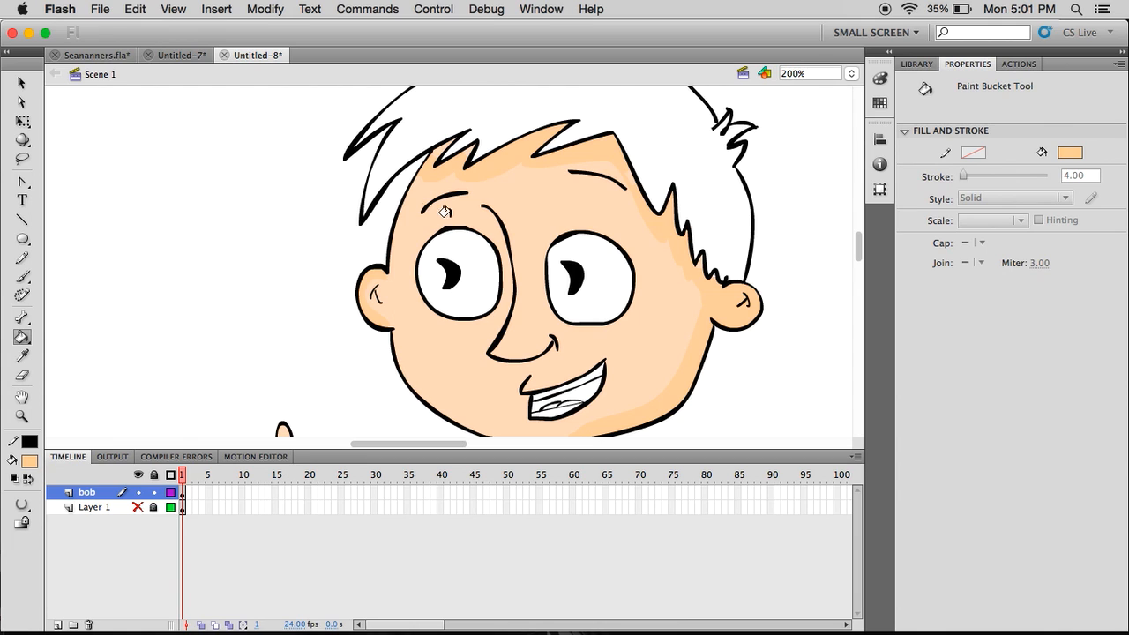
key("b")
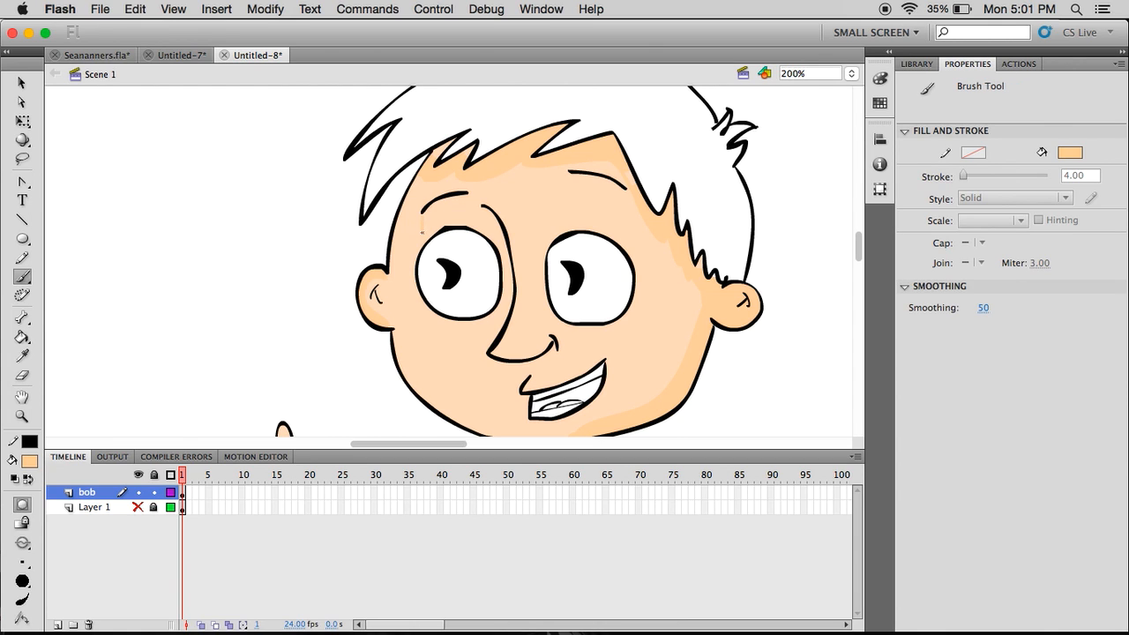
left_click_drag(423, 231, 424, 213)
key("super+z")
key("j")
key("k")
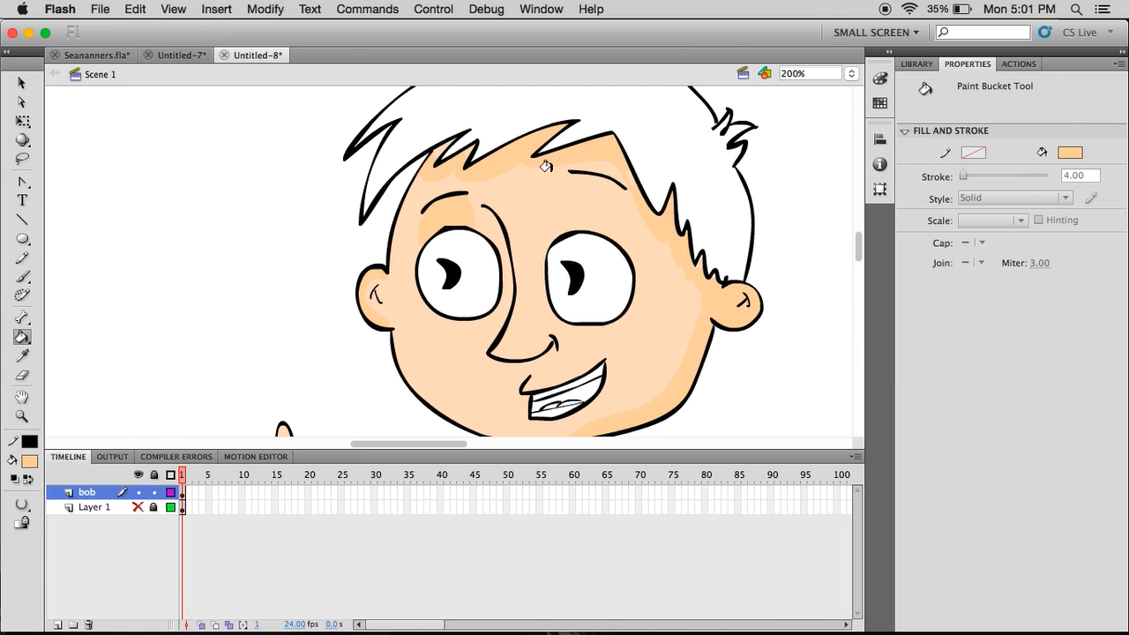
key("b")
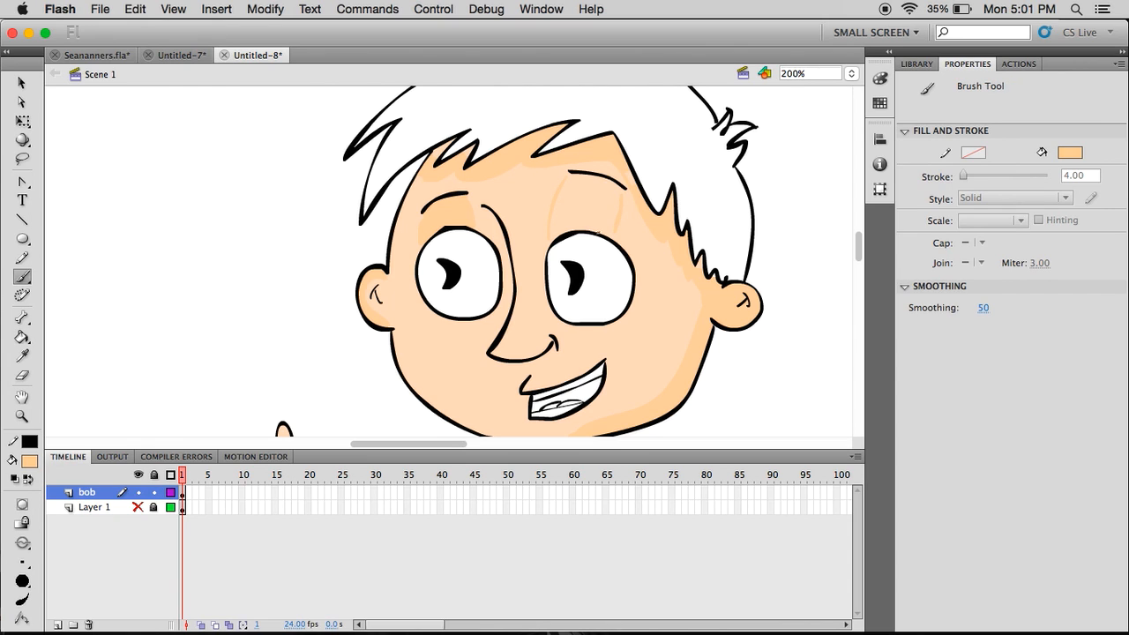
key("k")
- Brush and fill a darker peach shadow beneath the nose
scroll(505, 182, "down", 5)
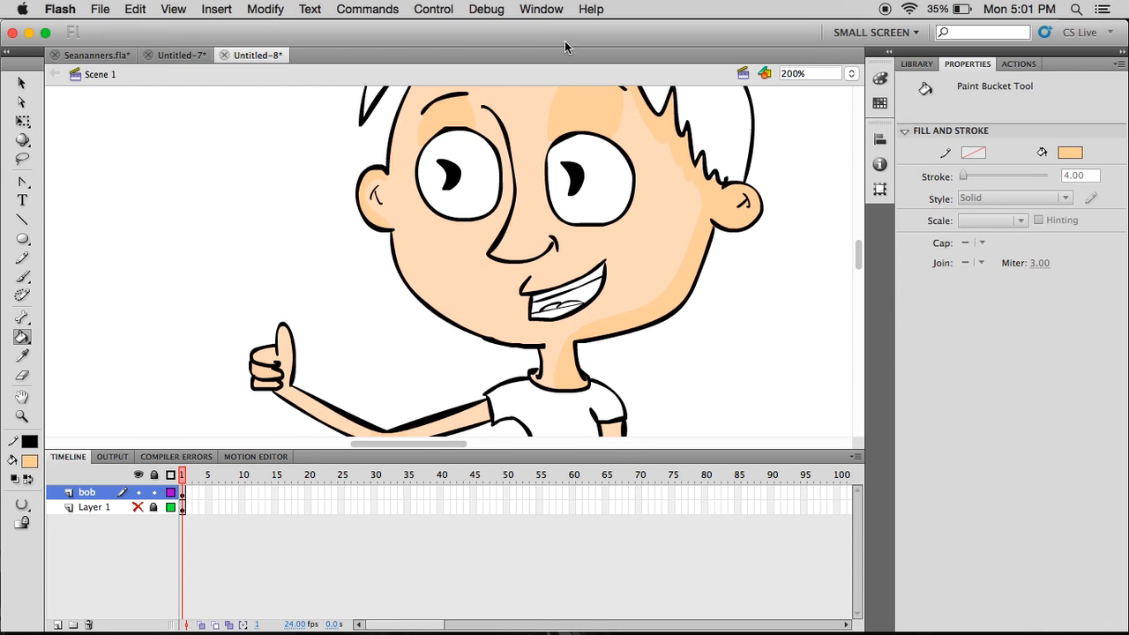
key("b")
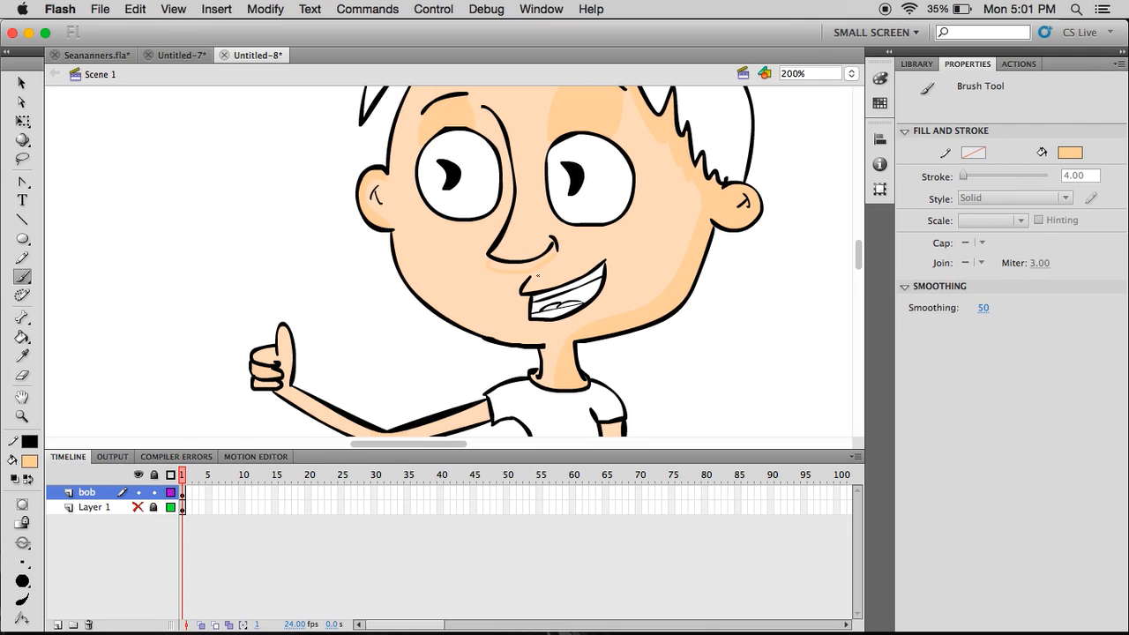
key("k")
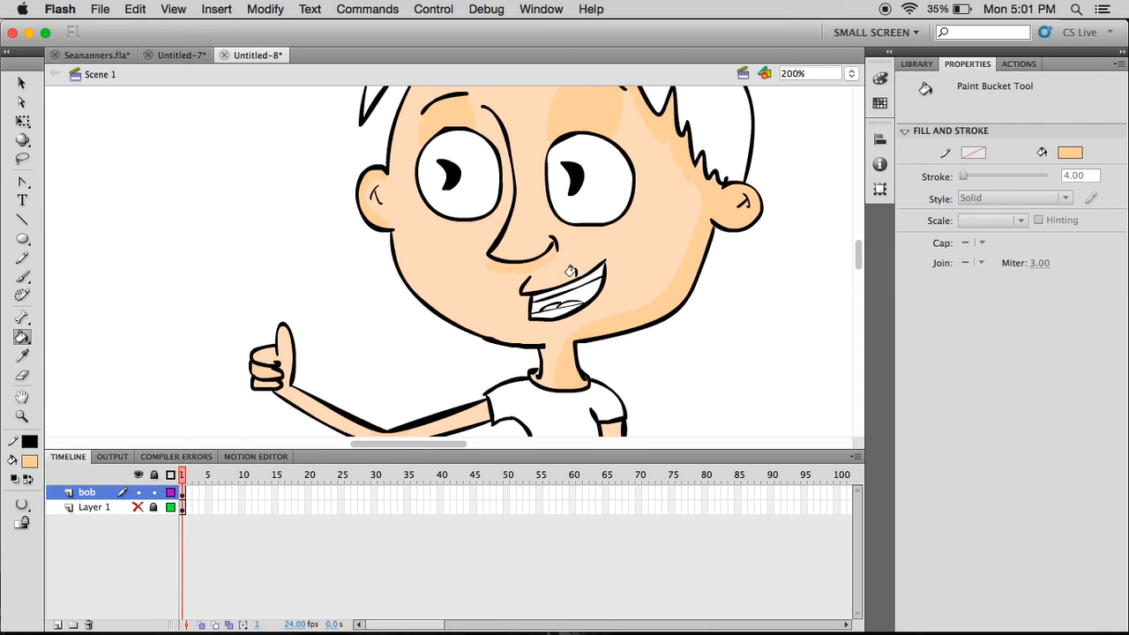
- Brush and fill darker peach shading at the top of the nose line, beside the inner end of the neighboring eyebrow
key("b")
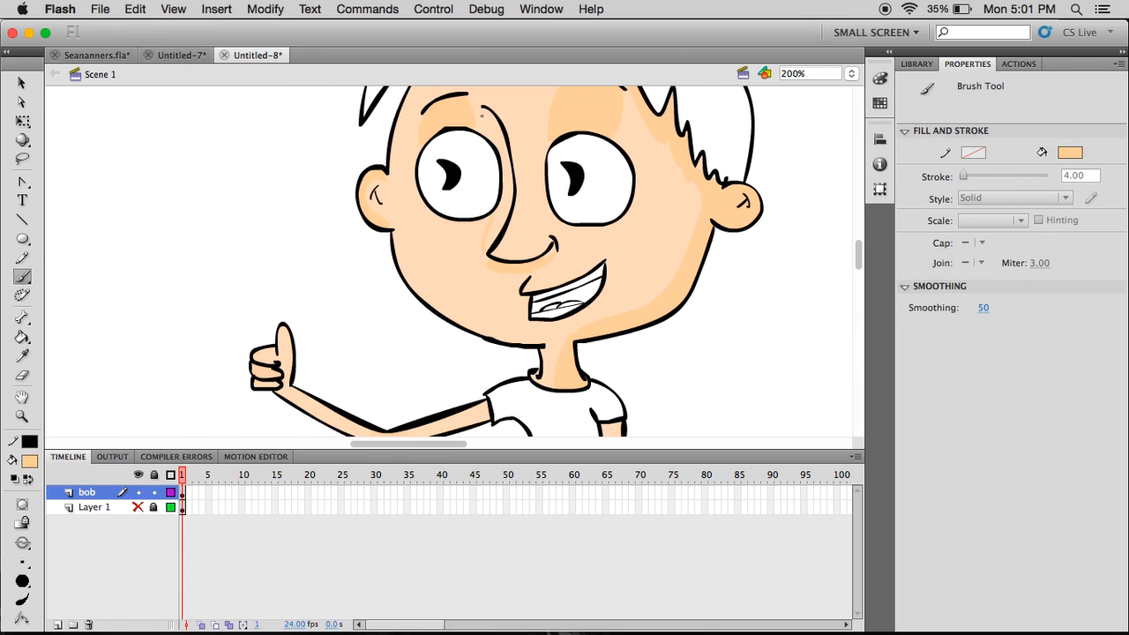
key("k")
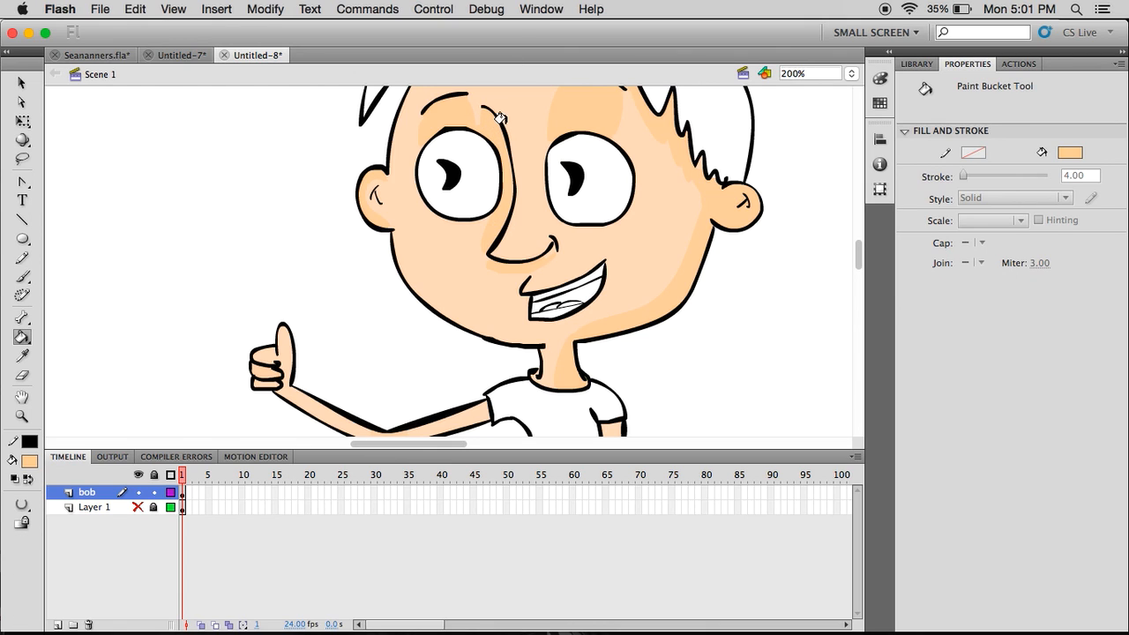
key("b")
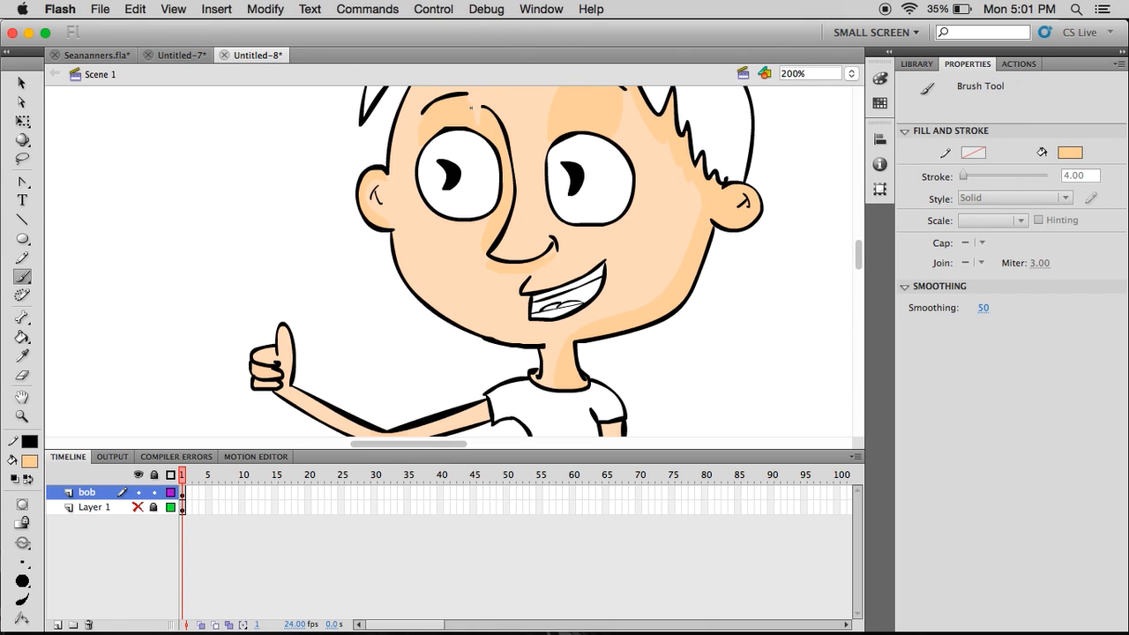
key("k")
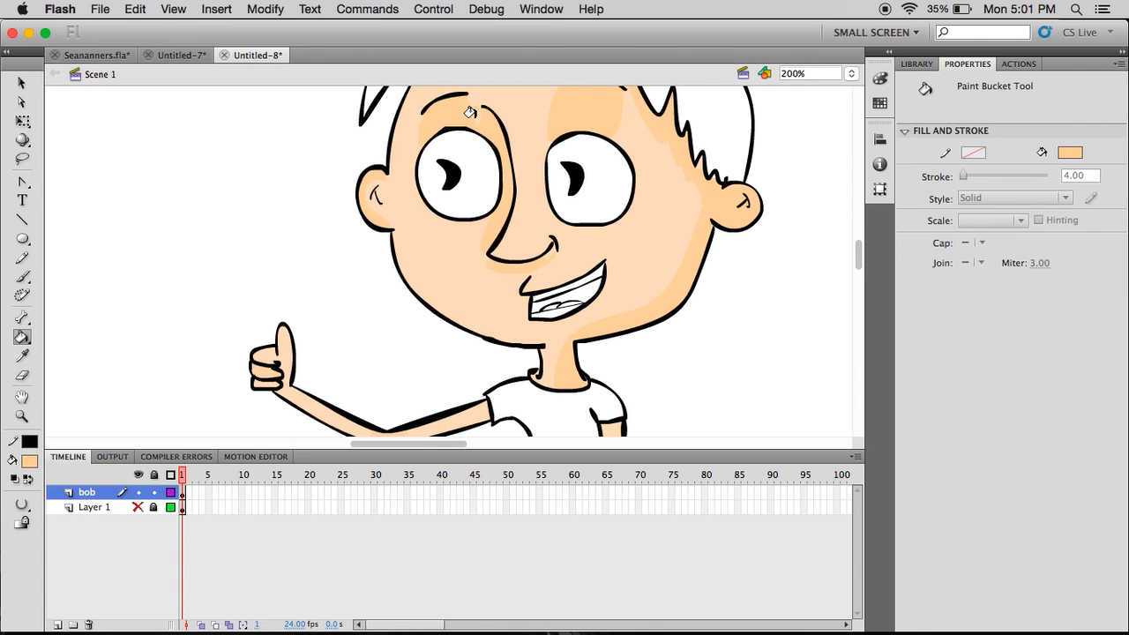
- Outline and fill a darker peach shadow along the underside of the raised thumbs-up arm
scroll(536, 177, "down", 3)
scroll(540, 158, "up", 4)
scroll(522, 192, "down", 7)
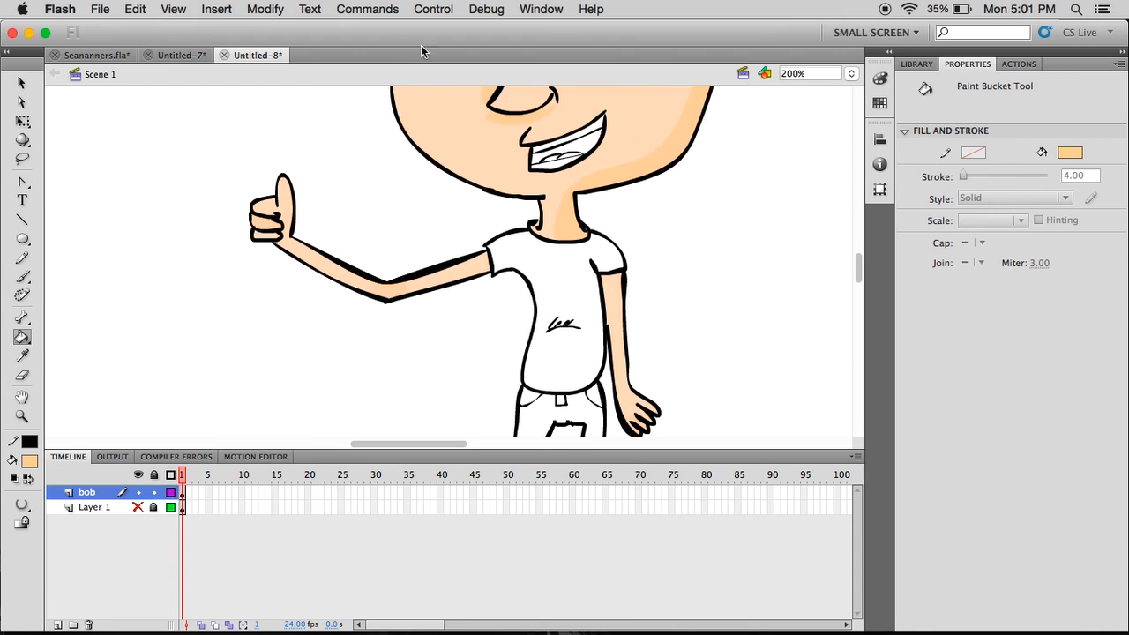
key("b")
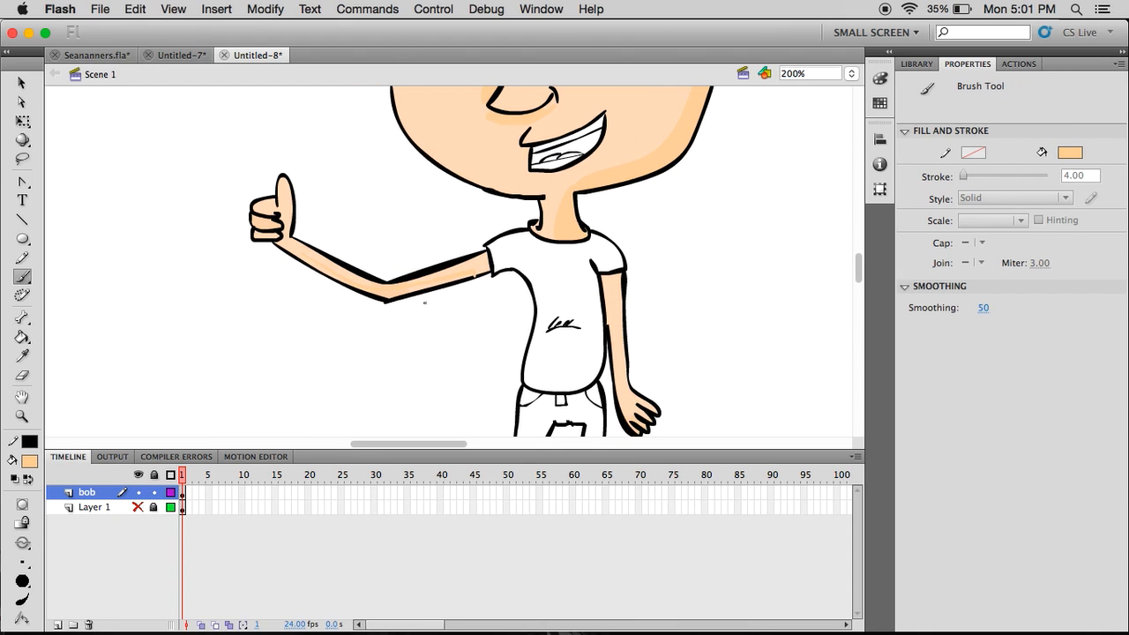
key("k")
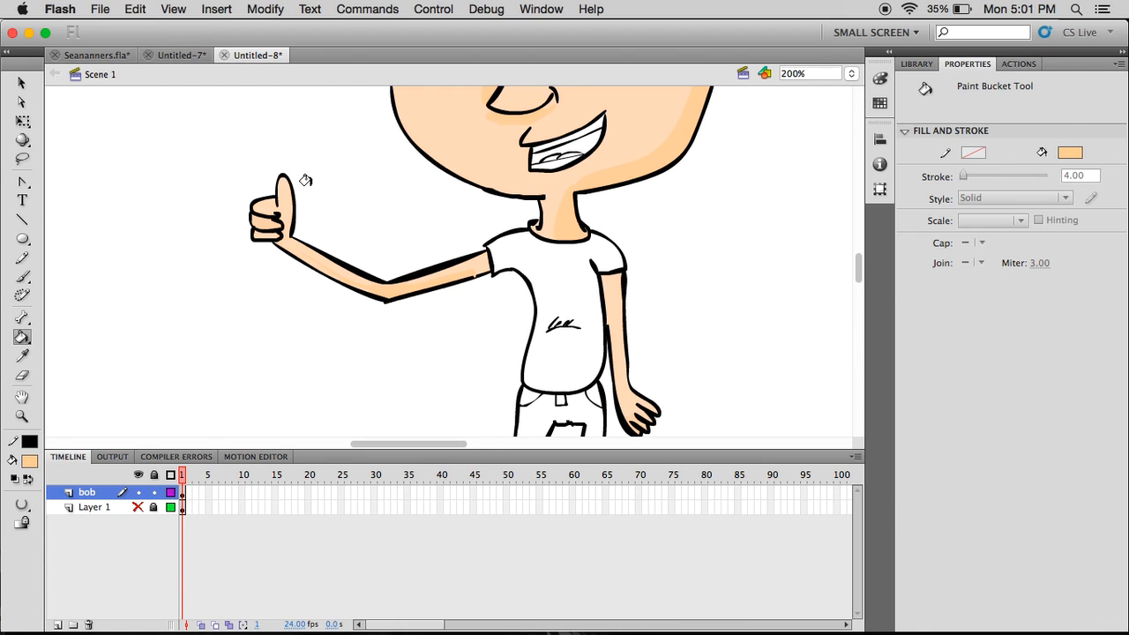
- Mix a custom dark brown fill color and fill the boy's hair with it, including the small tuft at the back
key("super+1")
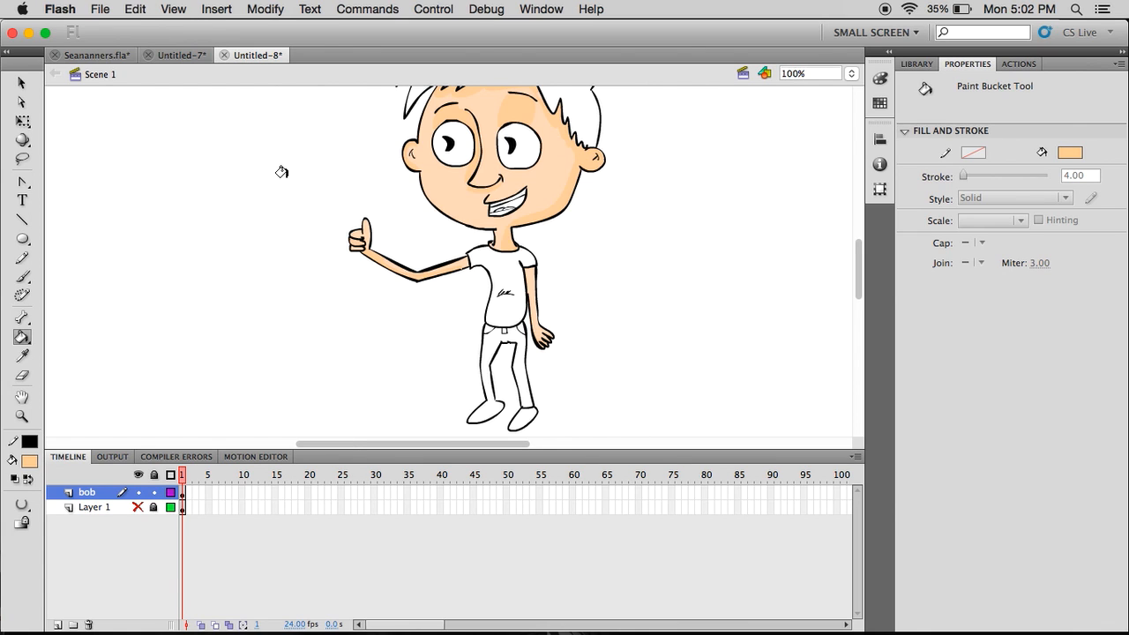
scroll(510, 146, "up", 3)
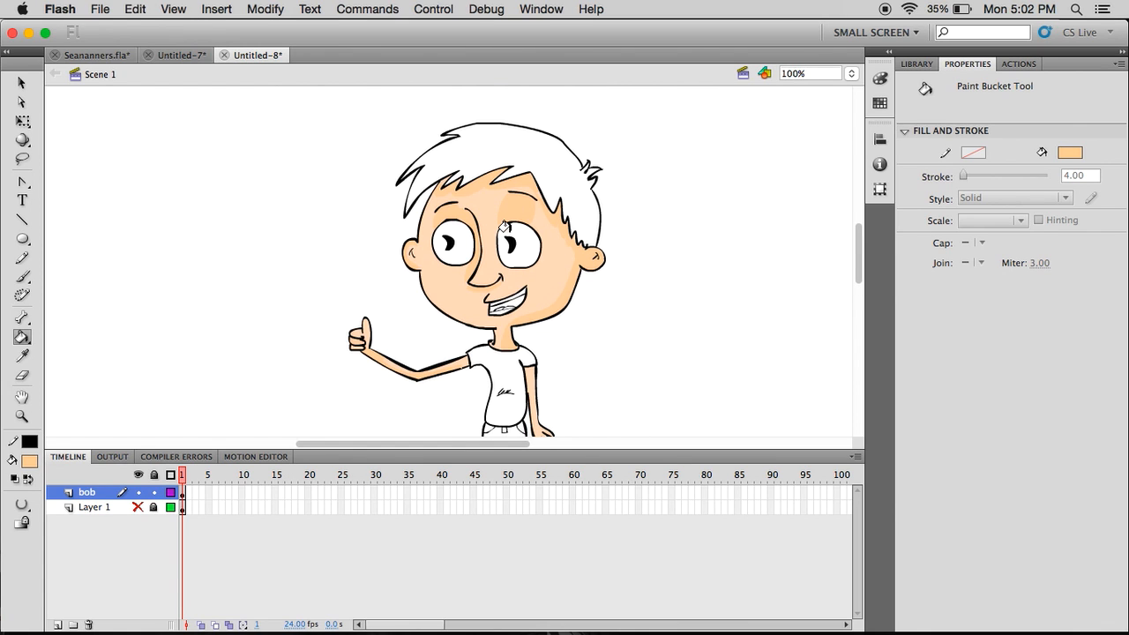
left_click(30, 460)
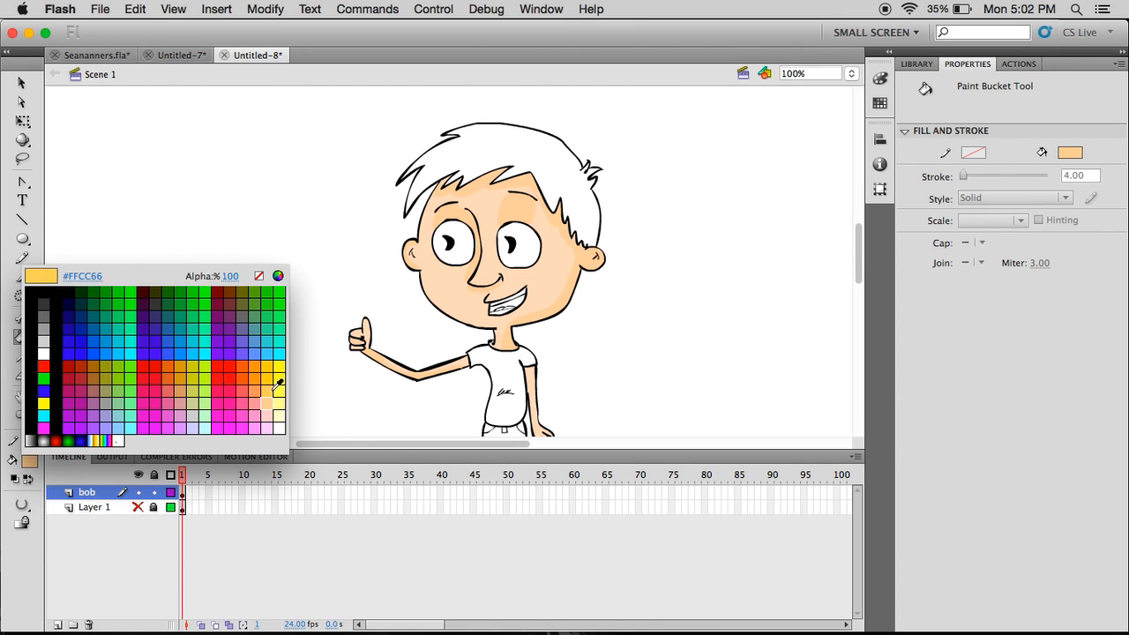
left_click(278, 276)
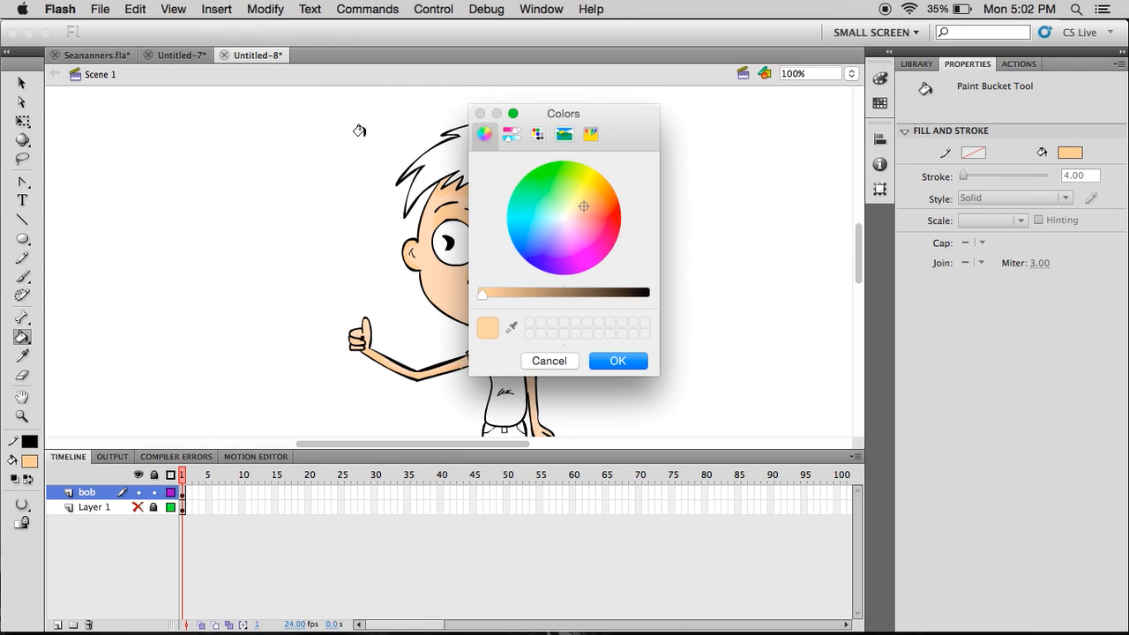
left_click_drag(483, 296, 552, 294)
left_click_drag(584, 204, 593, 198)
left_click_drag(550, 303, 575, 300)
left_click(603, 359)
left_click(527, 151)
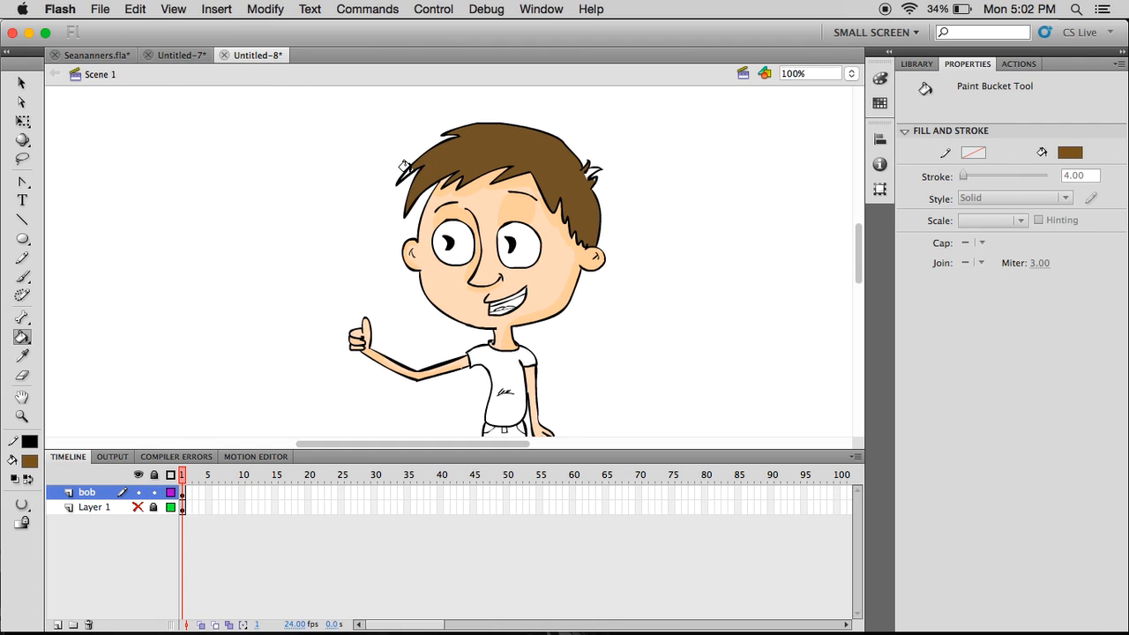
left_click(587, 164)
- Mix a slightly lighter brown, test it with a stroke near the top of the head, and refill the hair with it
left_click(33, 459)
left_click(280, 275)
left_click_drag(567, 299, 554, 301)
left_click(605, 362)
key("b")
left_click_drag(466, 138, 486, 139)
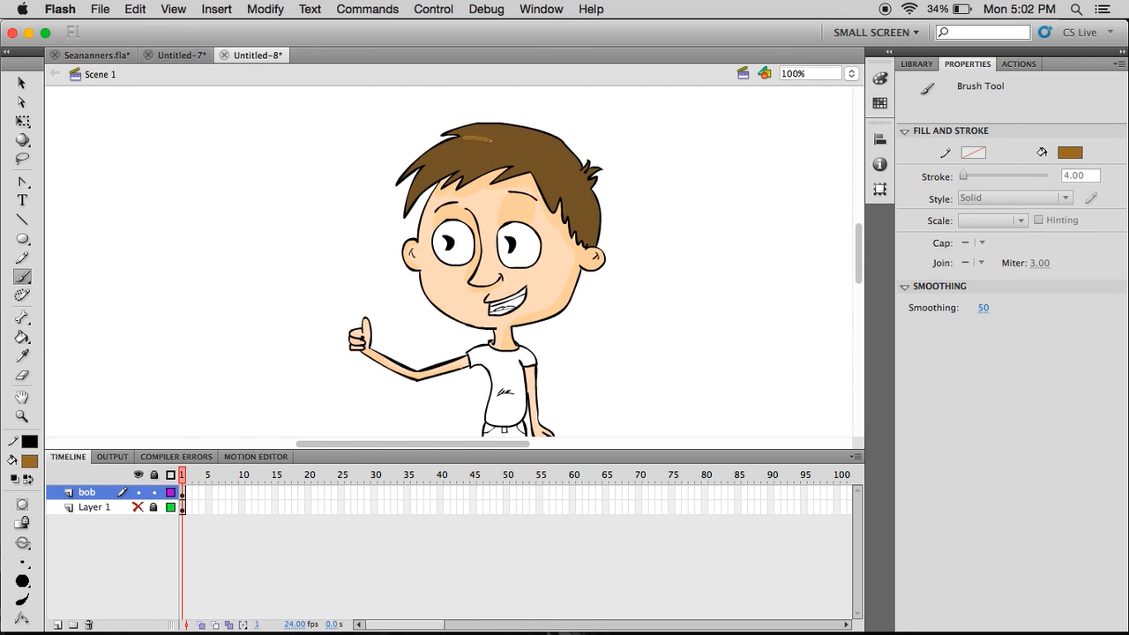
key("k")
left_click(504, 135)
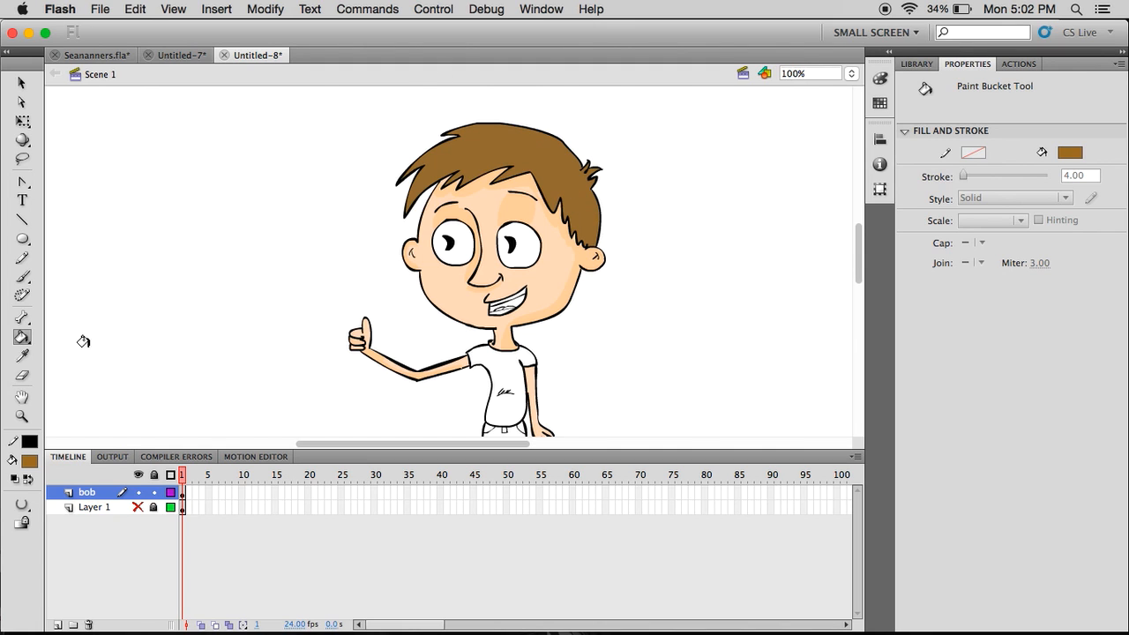
- Mix a darker brown fill color (#664920) for the hair shading and undo its fill over the whole hair
left_click(30, 462)
left_click(277, 277)
left_click(30, 462)
left_click(281, 278)
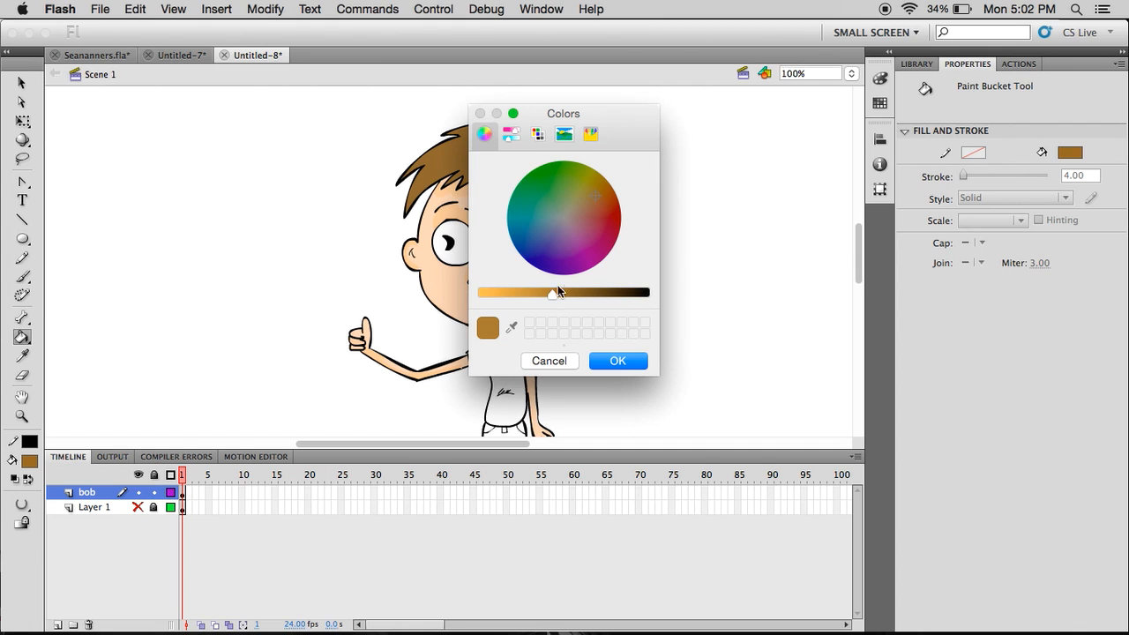
left_click_drag(563, 301, 585, 300)
left_click(616, 361)
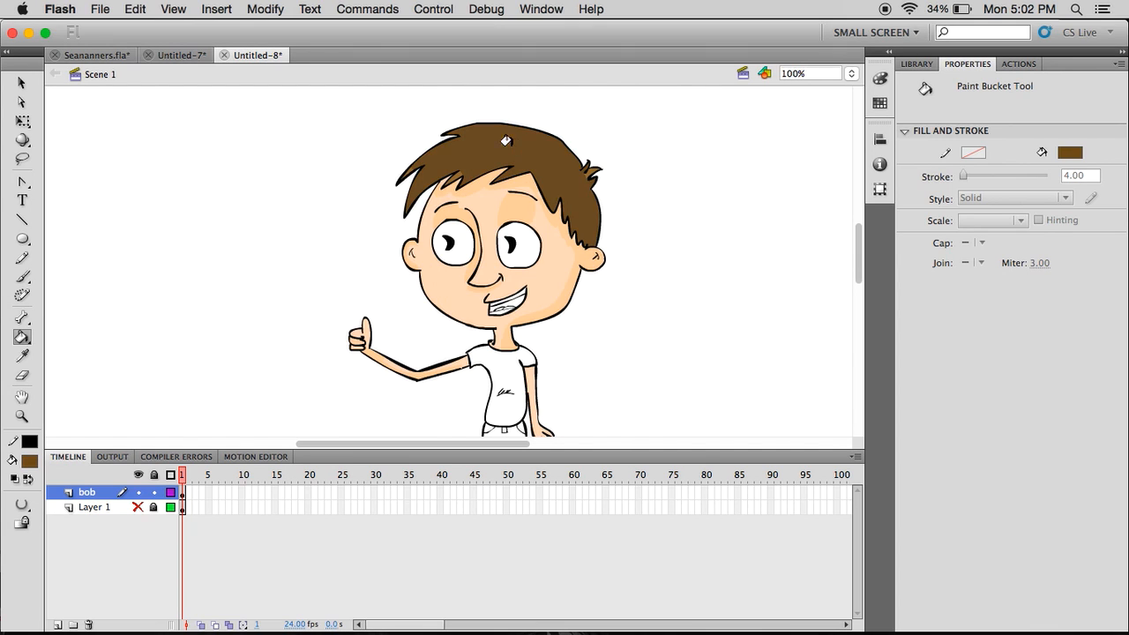
key("super+z")
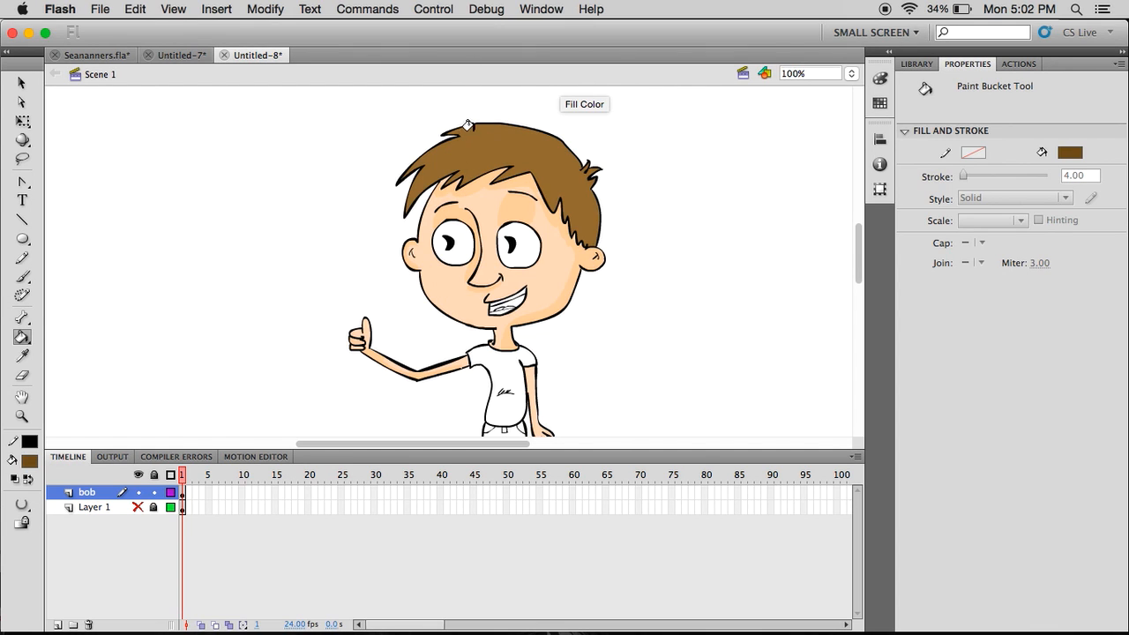
- Outline and fill darker brown shading along the crown and back of the hair and the upper edge of the front strands
key("b")
left_click_drag(462, 137, 484, 134)
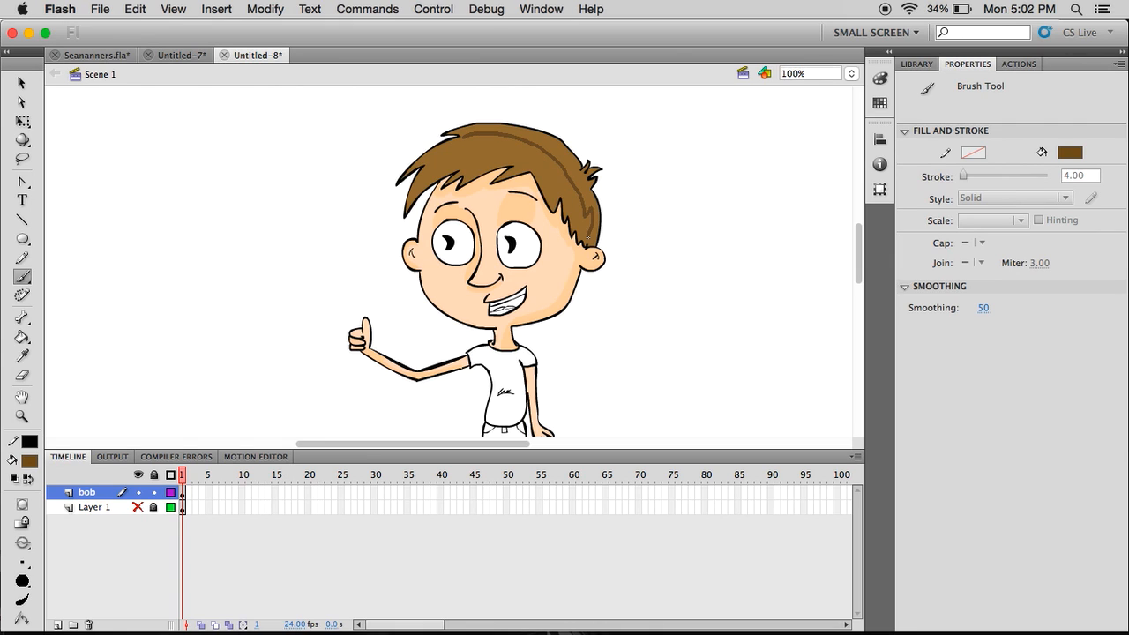
key("k")
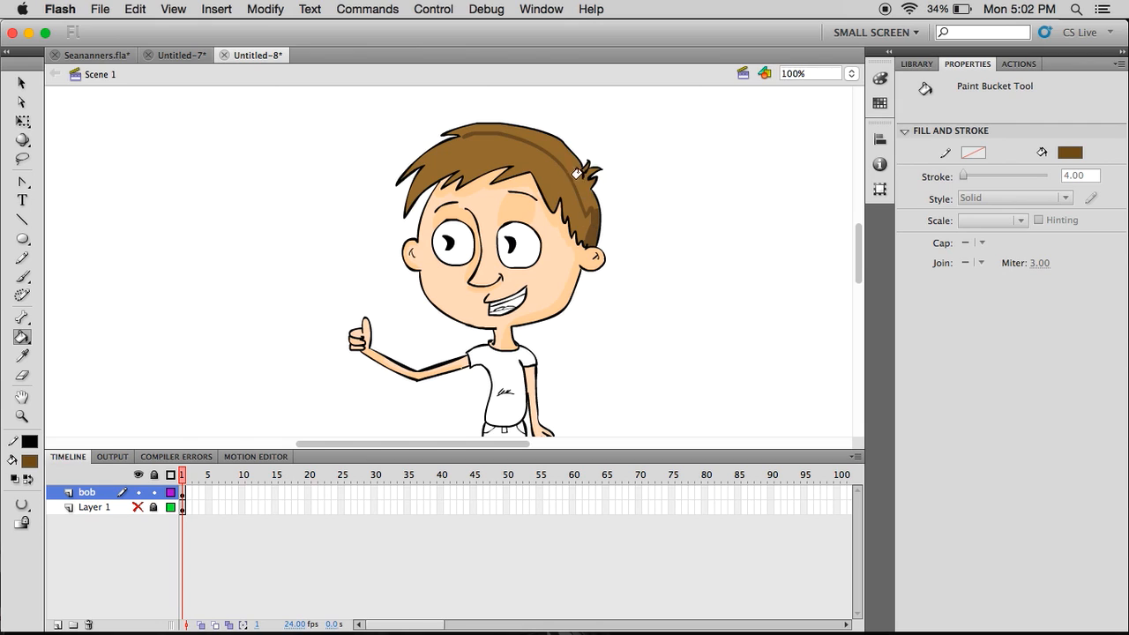
left_click(586, 199)
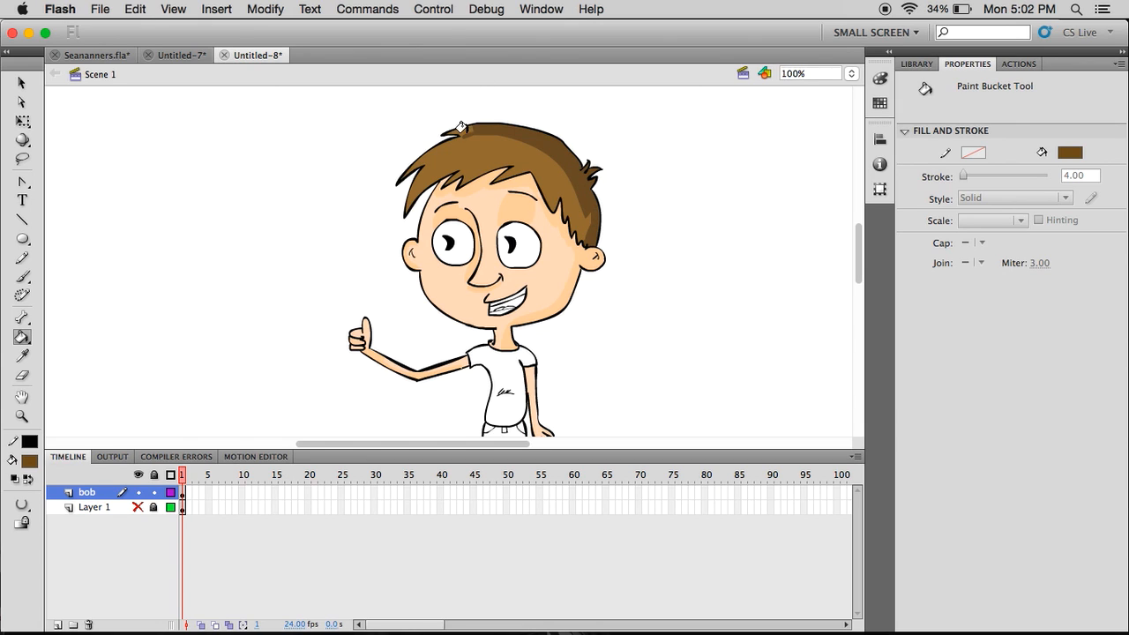
key("b")
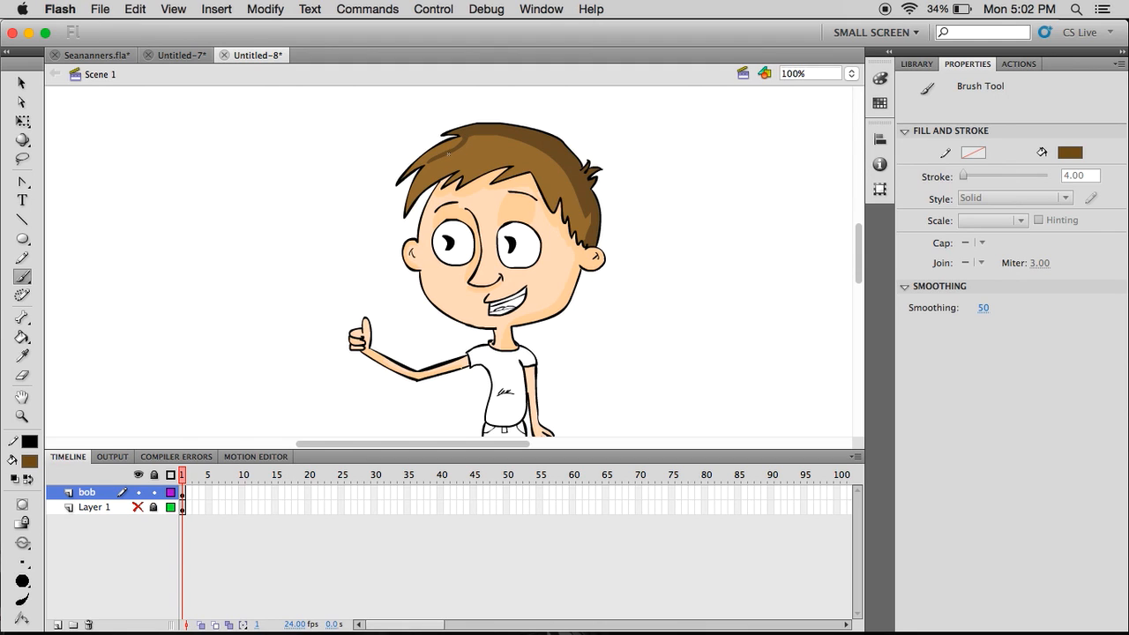
key("k")
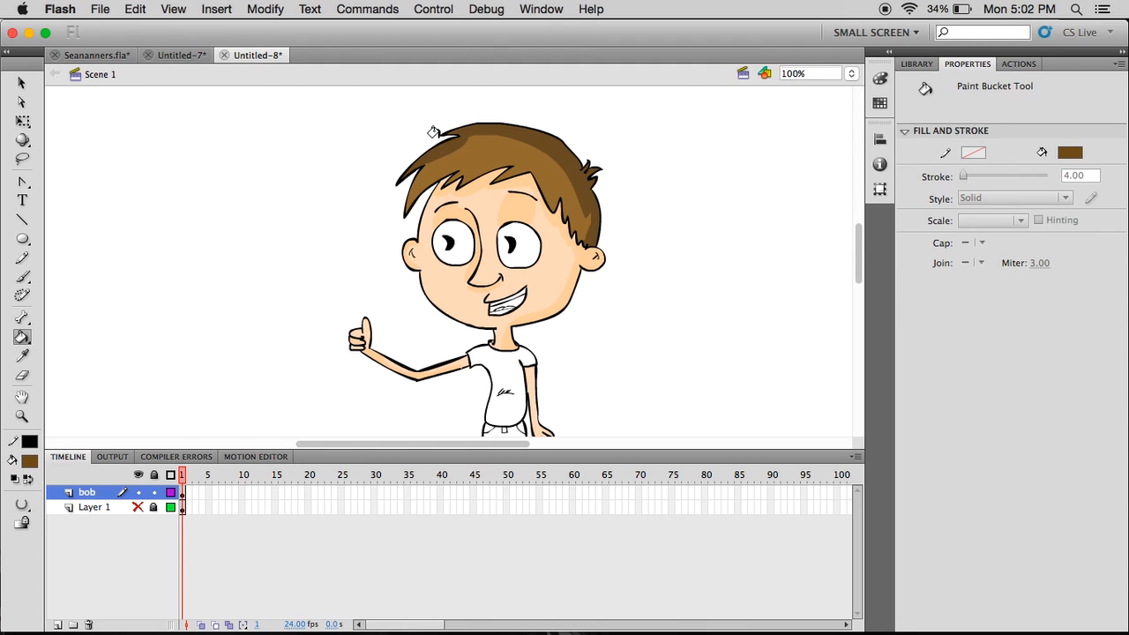
- Brush and fill darker brown shading along the jagged lower edge of the fringe, undoing unwanted strokes or fills
key("b")
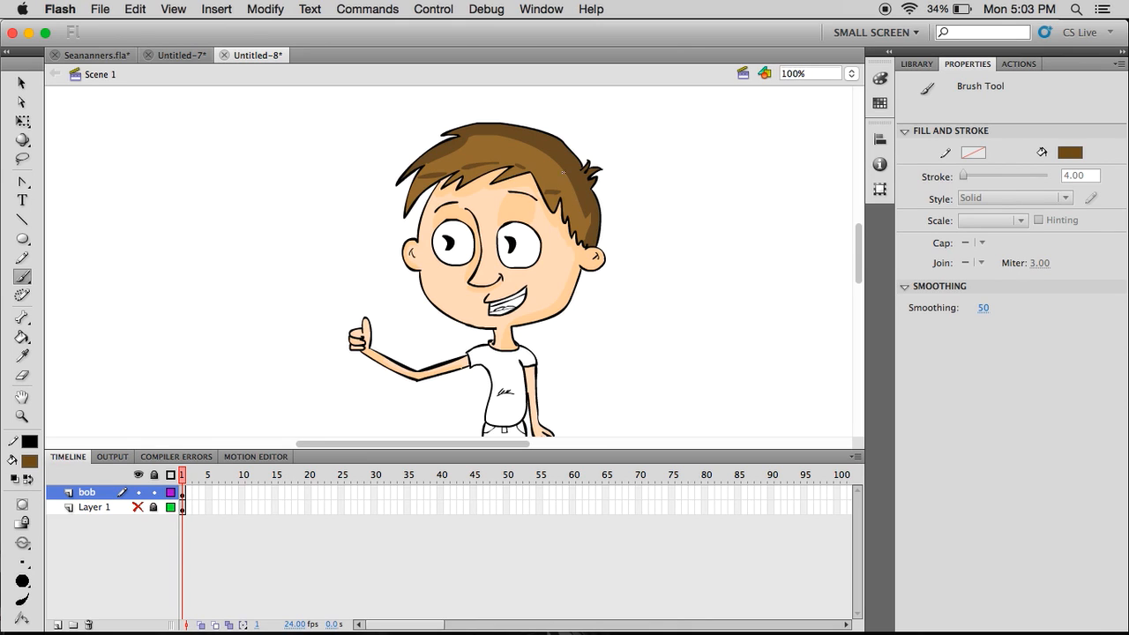
key("k")
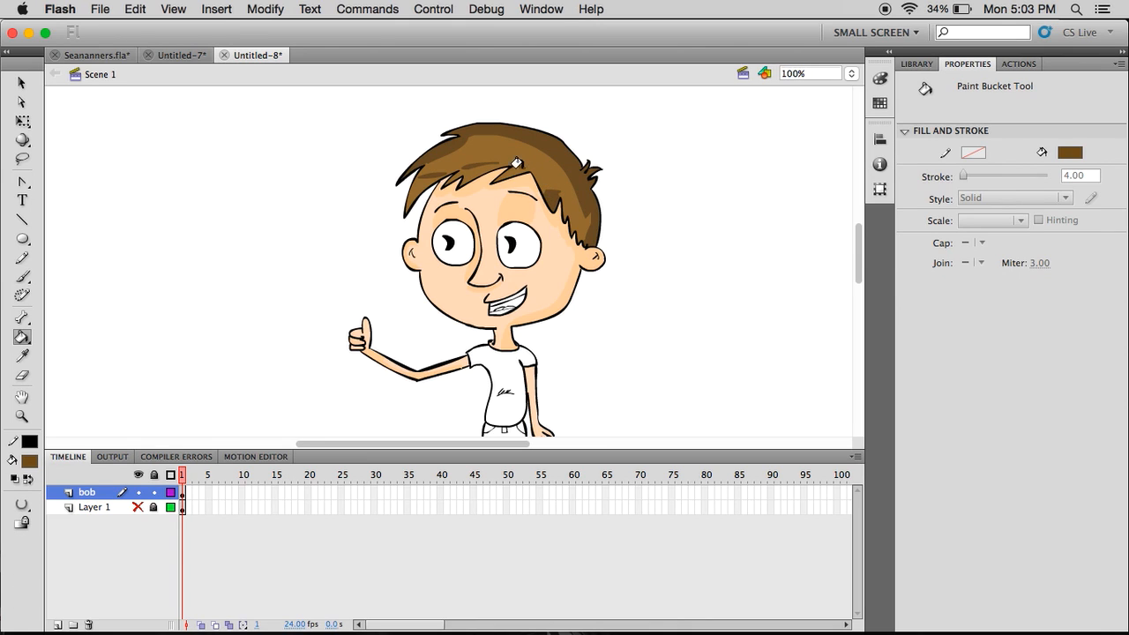
key("super+z")
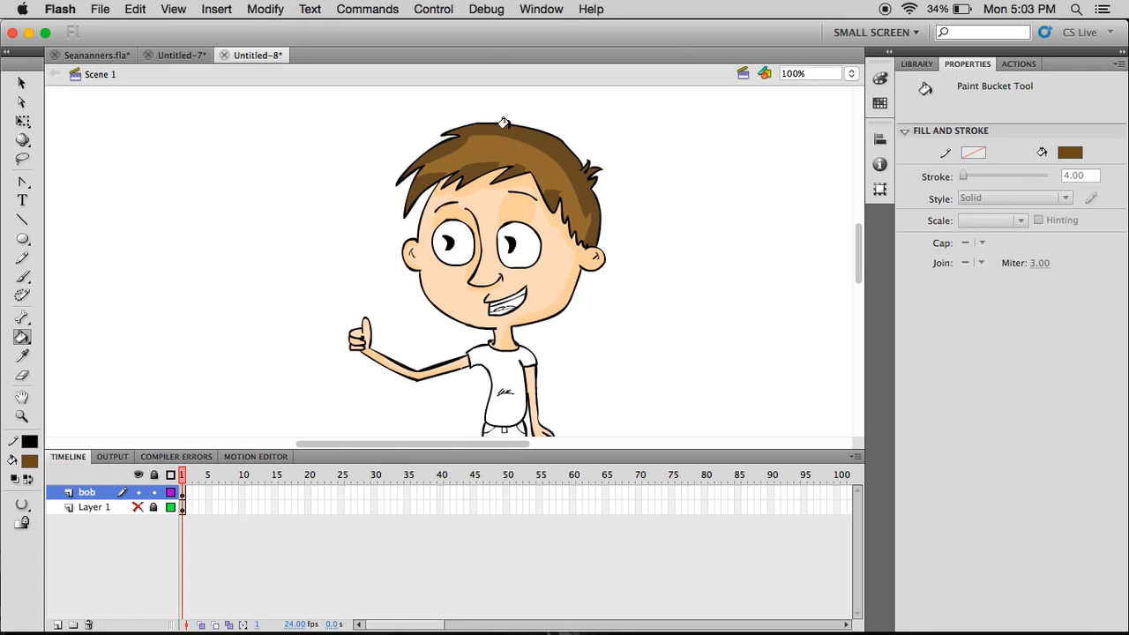
key("b")
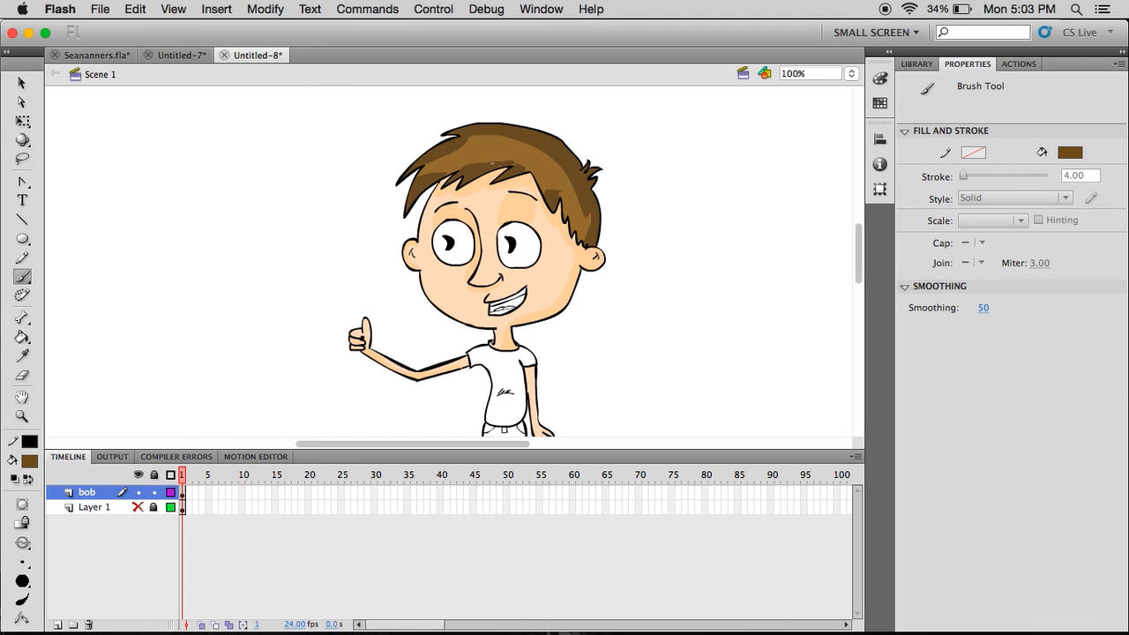
key("super+z")
key("k")
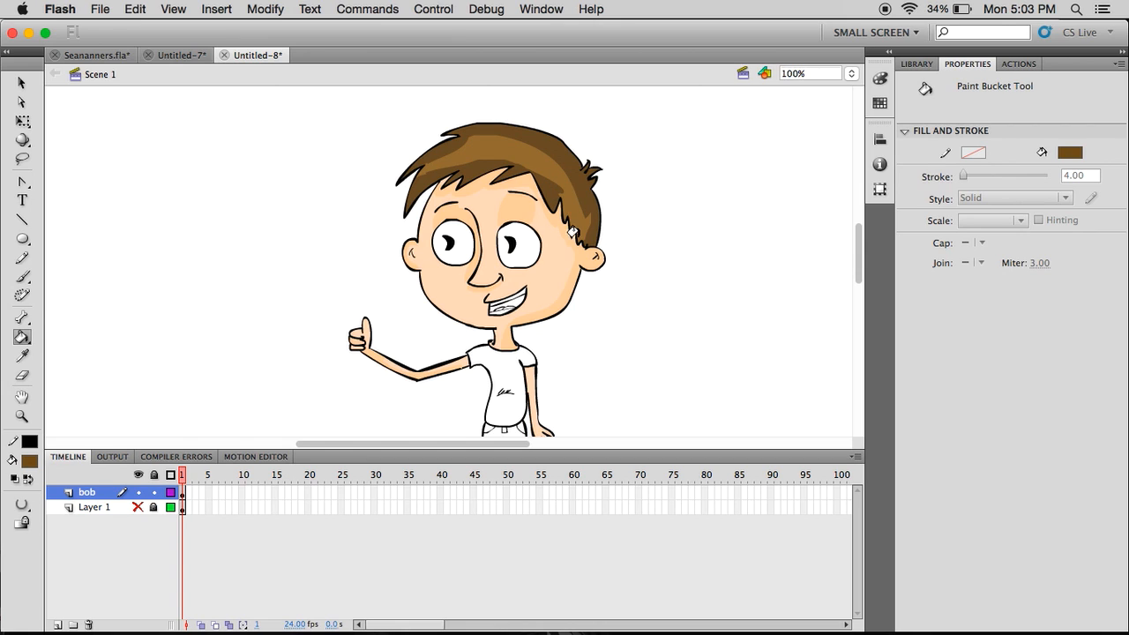
- Shade the side hair above the ear darker brown, undo the fill that floods the hair, and touch up the front strands' shading
key("b")
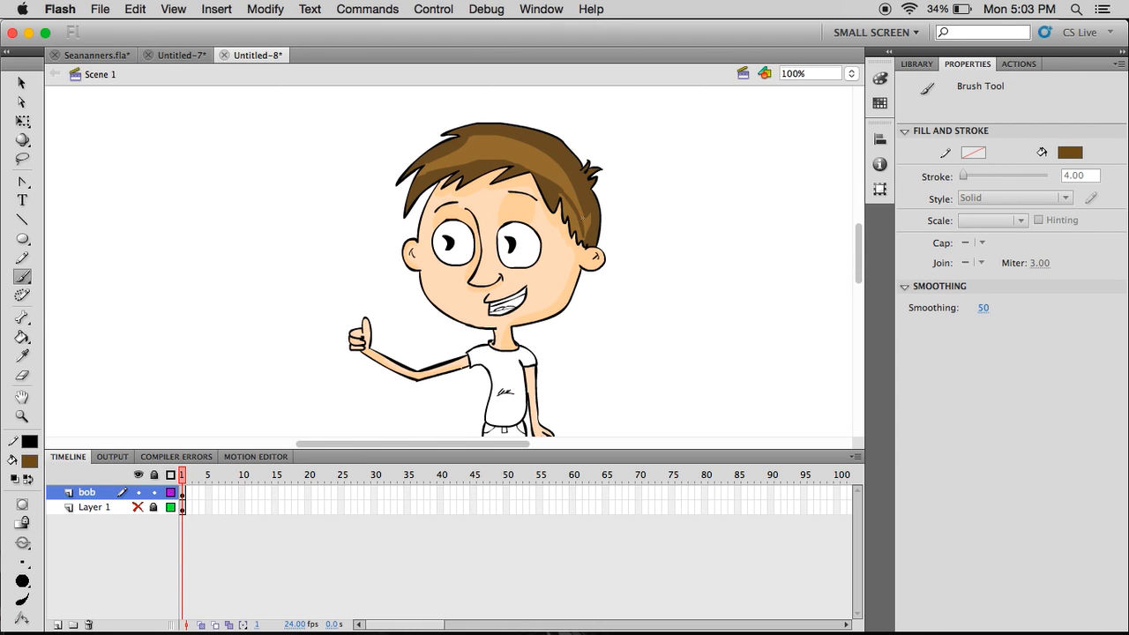
key("k")
left_click(581, 213)
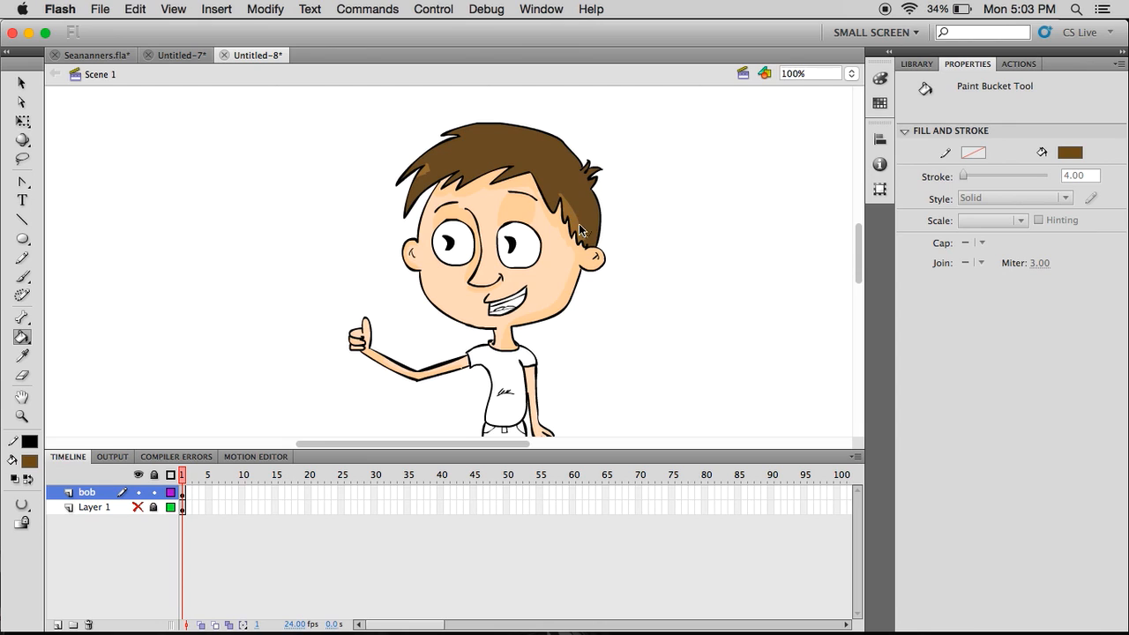
key("super+z")
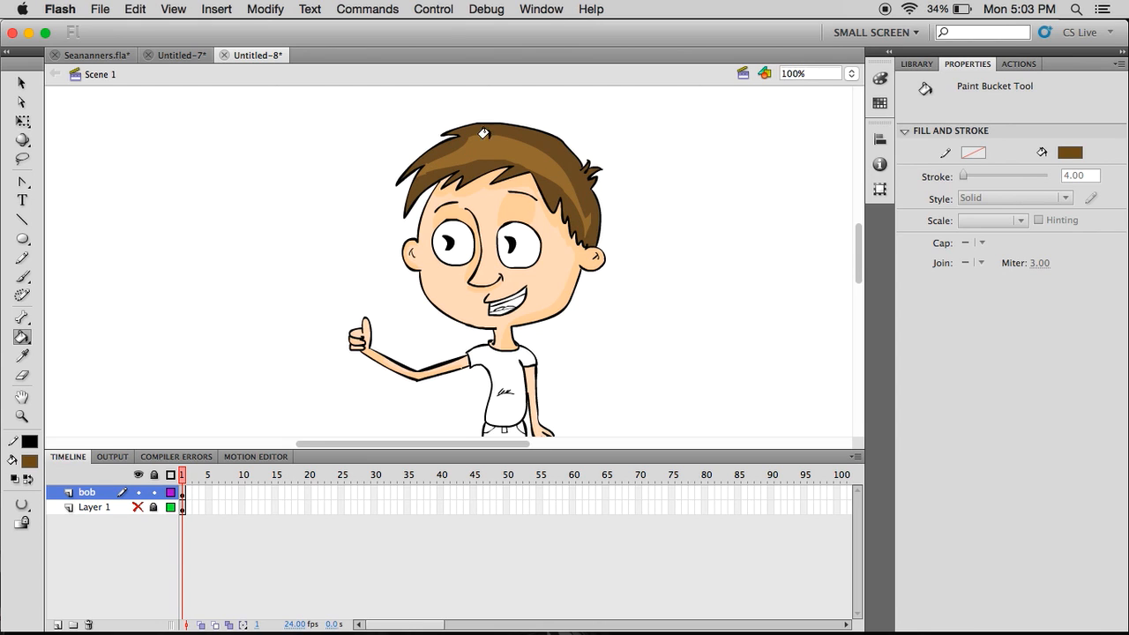
key("b")
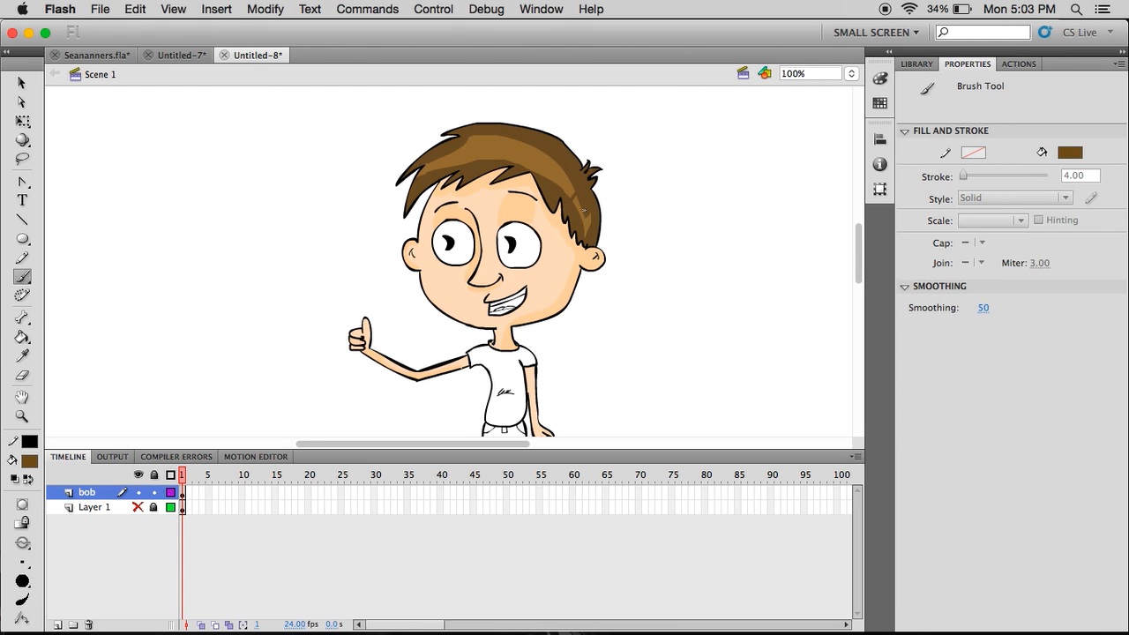
key("k")
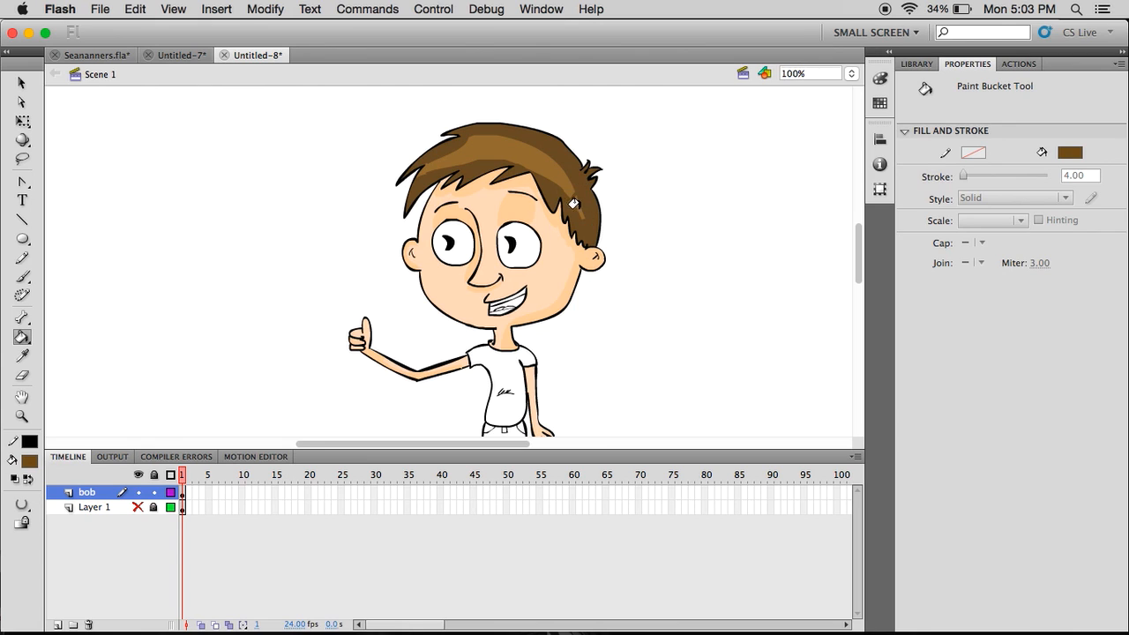
key("b")
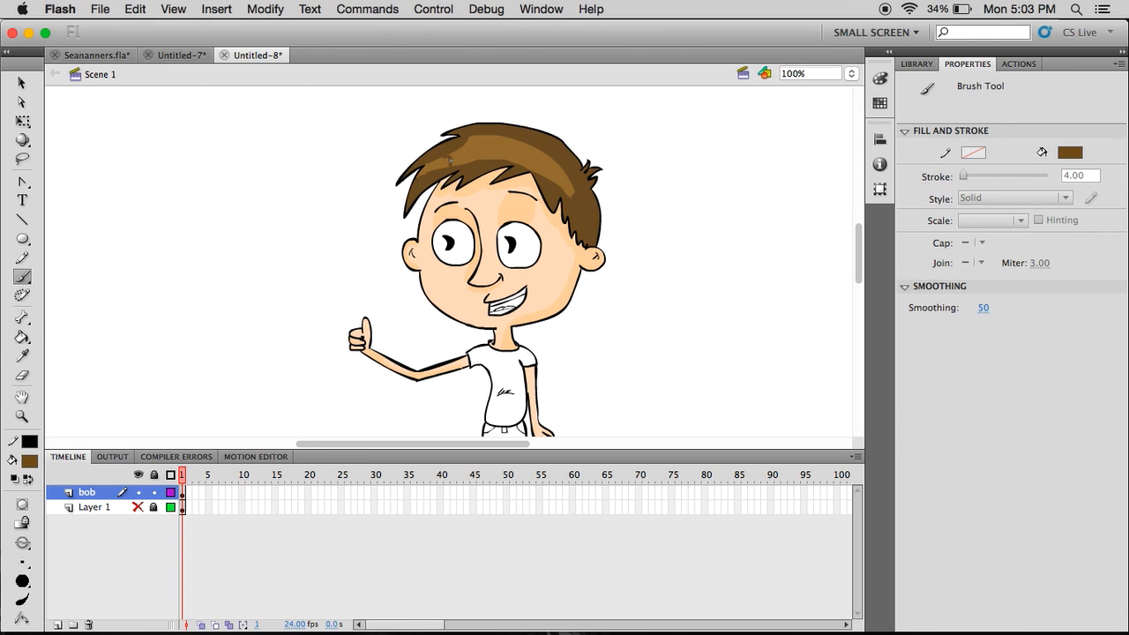
key("k")
- Pick a dark grey fill color for the shoes
scroll(423, 142, "down", 2)
scroll(421, 139, "up", 2)
scroll(420, 141, "down", 2)
scroll(420, 141, "right", 1)
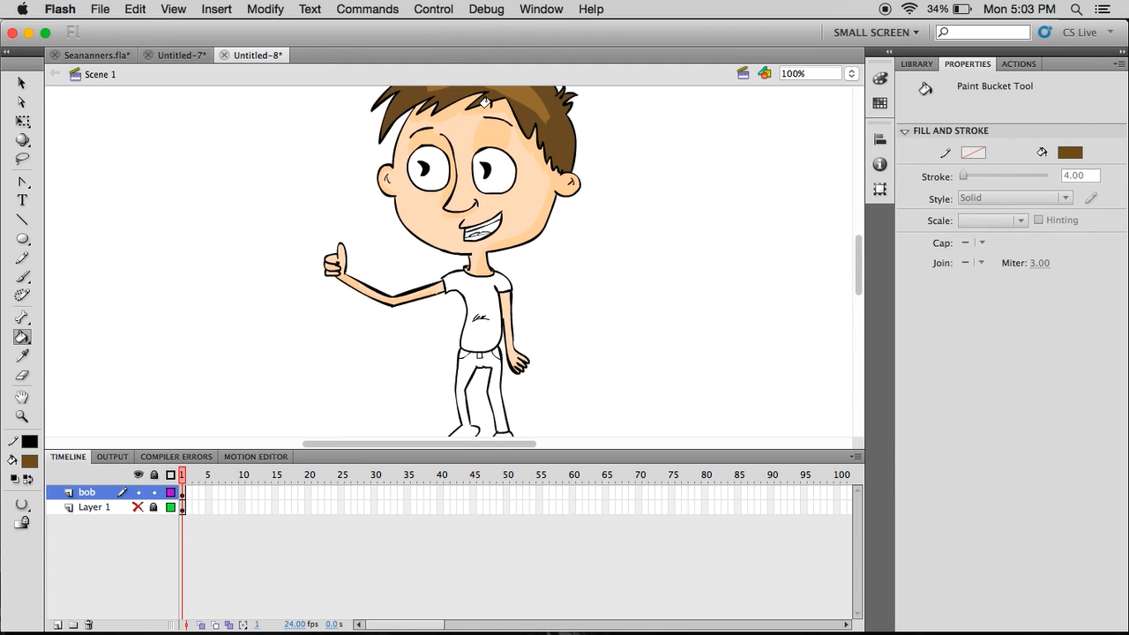
left_click(29, 460)
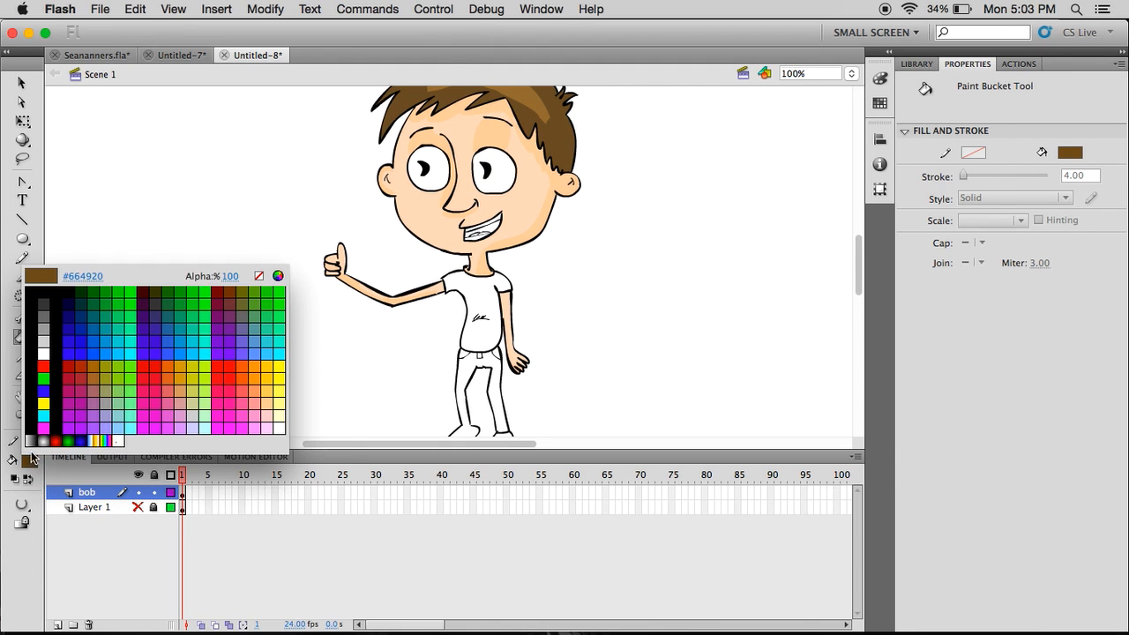
left_click(42, 310)
scroll(464, 282, "down", 3)
scroll(463, 283, "down", 2)
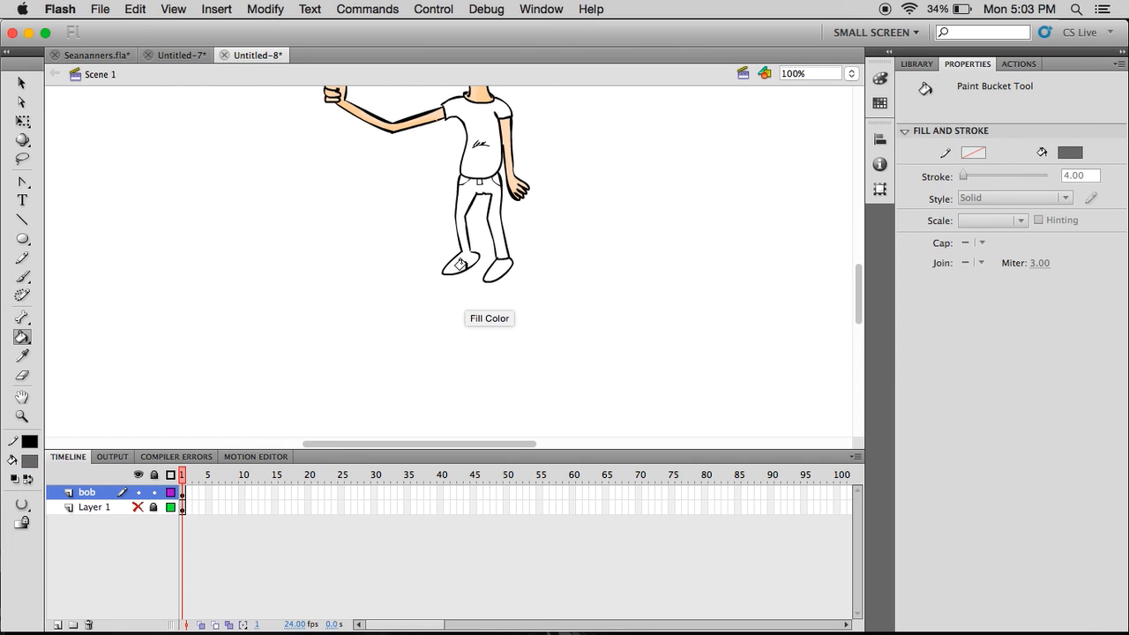
- Close the gap between the bent leg's trouser cuff and its shoe with a black brush stroke
left_click(21, 459)
left_click(41, 296)
key("z")
left_click(505, 248)
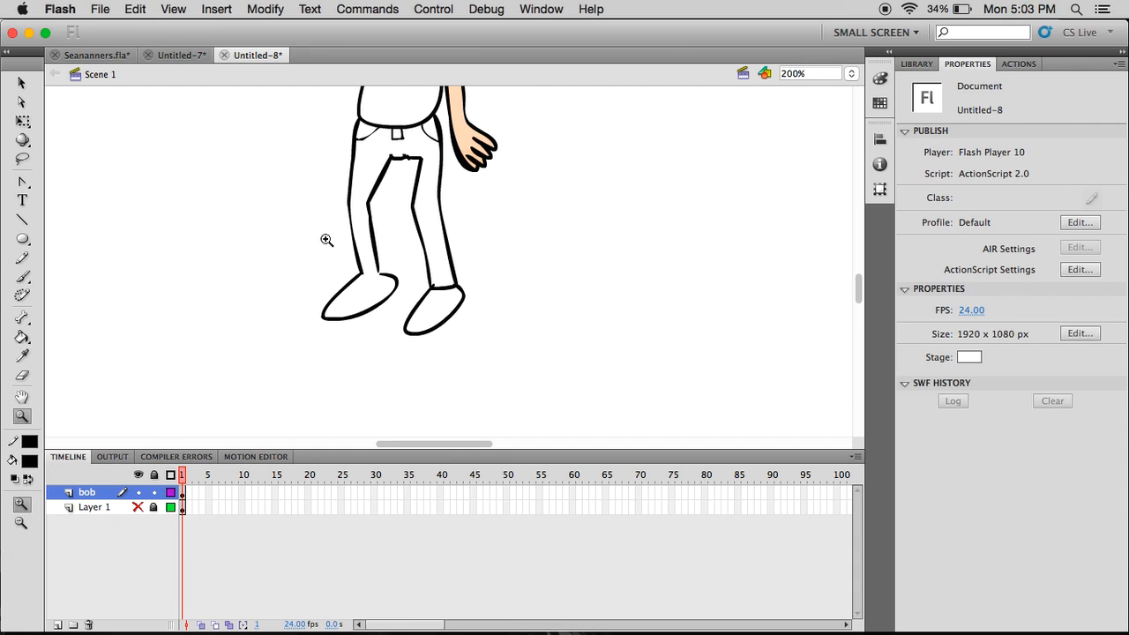
key("b")
- Fill both shoes with dark grey (#666666)
left_click(31, 460)
left_click(44, 322)
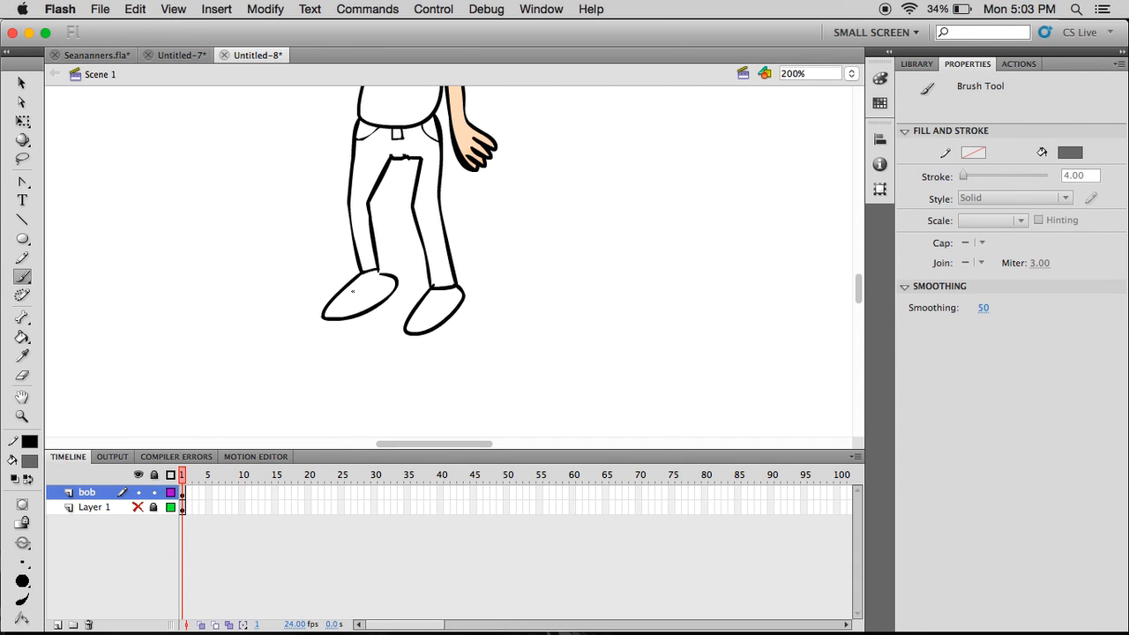
key("k")
left_click(353, 291)
left_click(437, 304)
- Brush and fill lighter grey (#999999) highlights along the front upper edge of both shoes
left_click(31, 460)
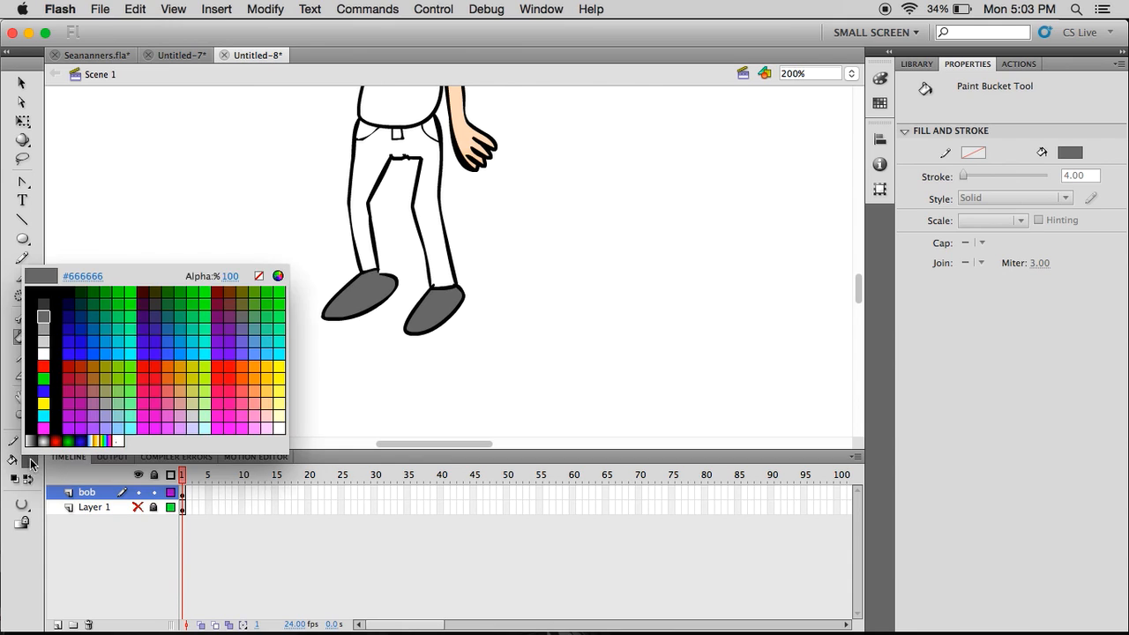
left_click(45, 329)
key("b")
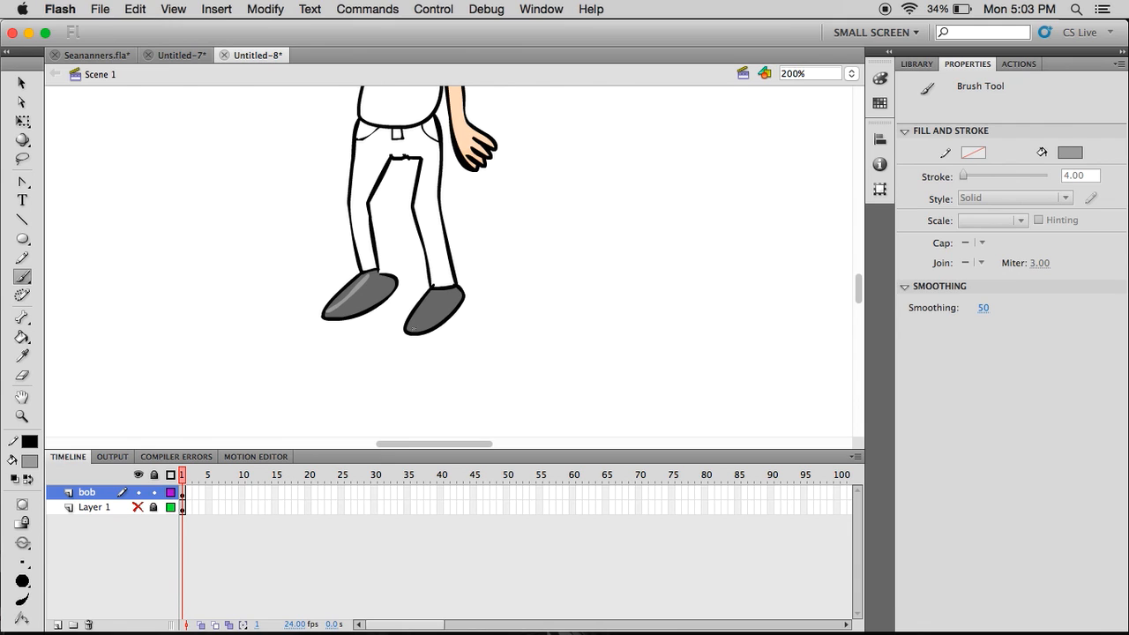
key("k")
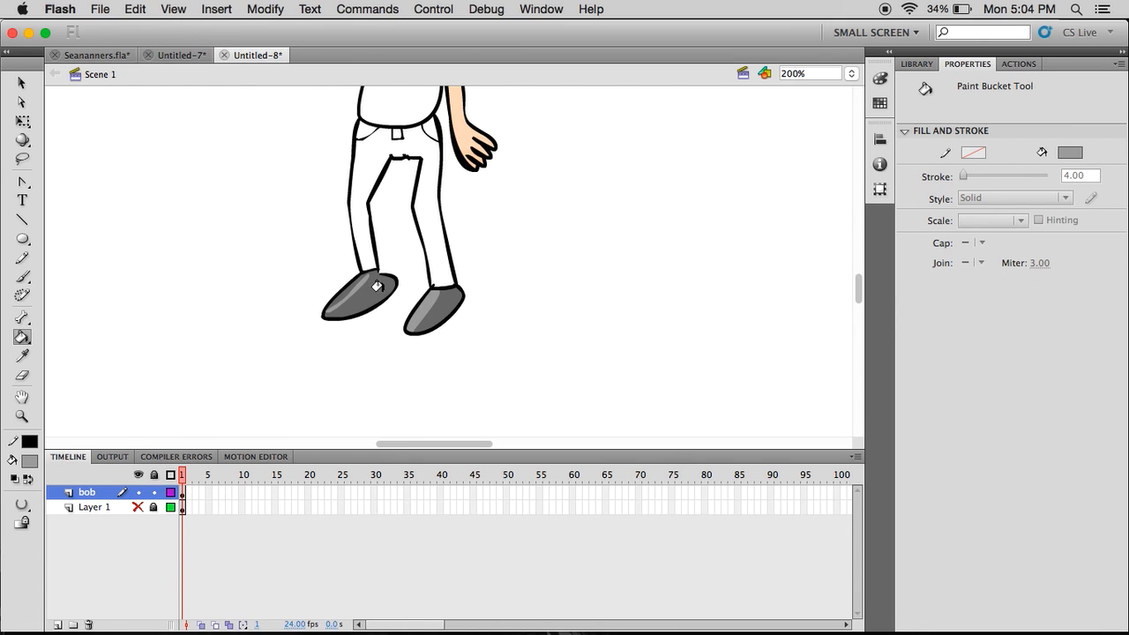
- Fill the trousers with medium blue, leaving the pockets and belt buckle uncolored
scroll(284, 242, "up", 4)
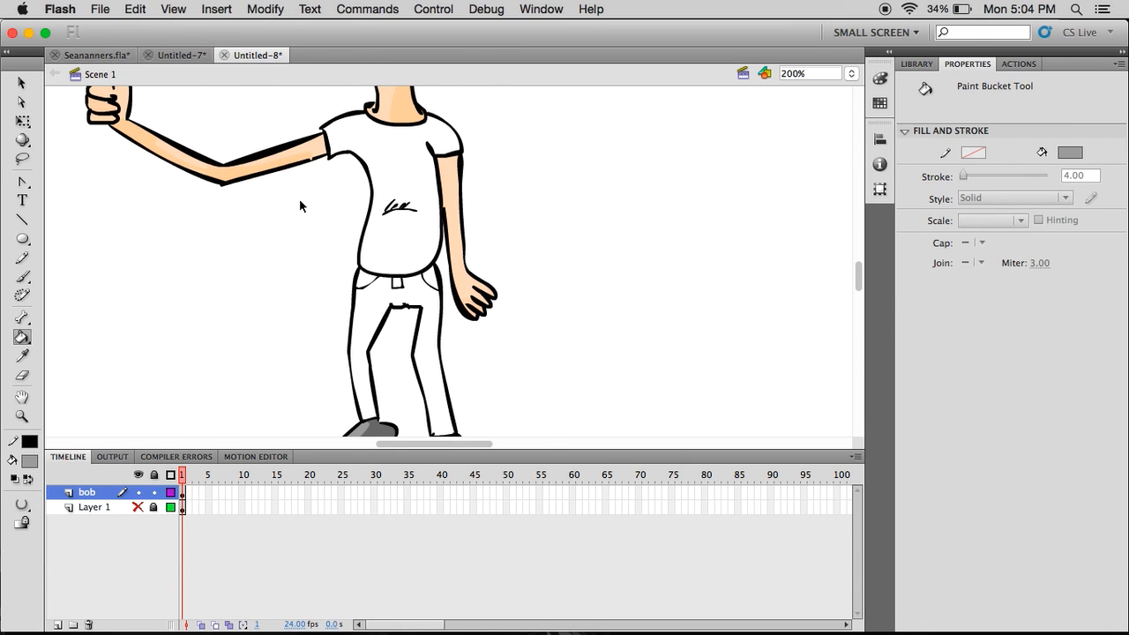
key("super+minus")
left_click(30, 460)
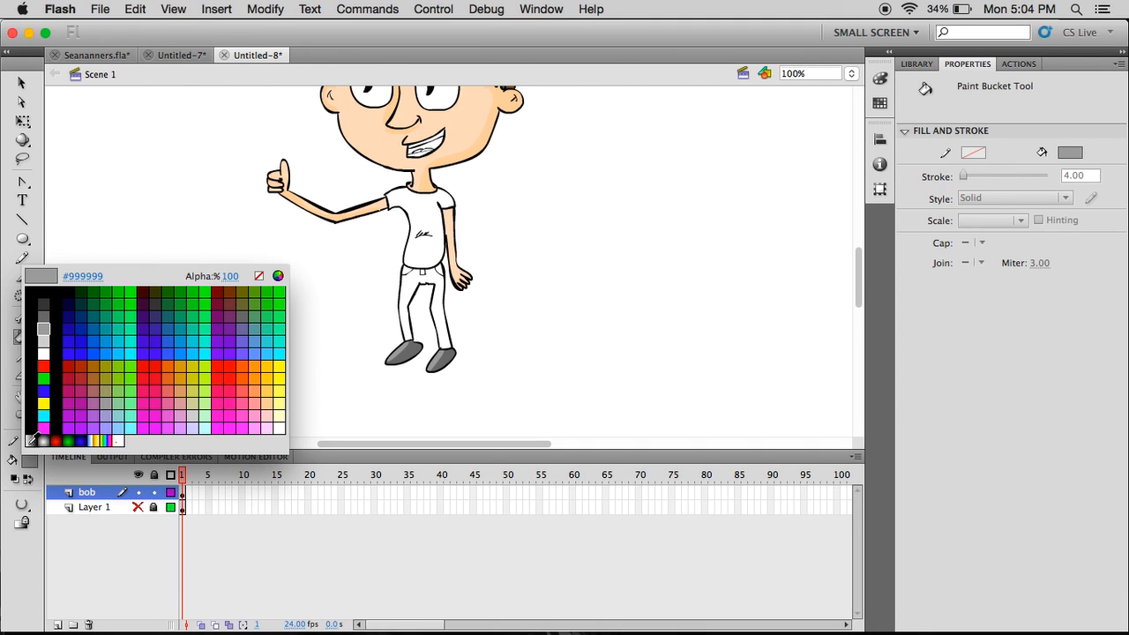
key("Escape")
left_click(96, 344)
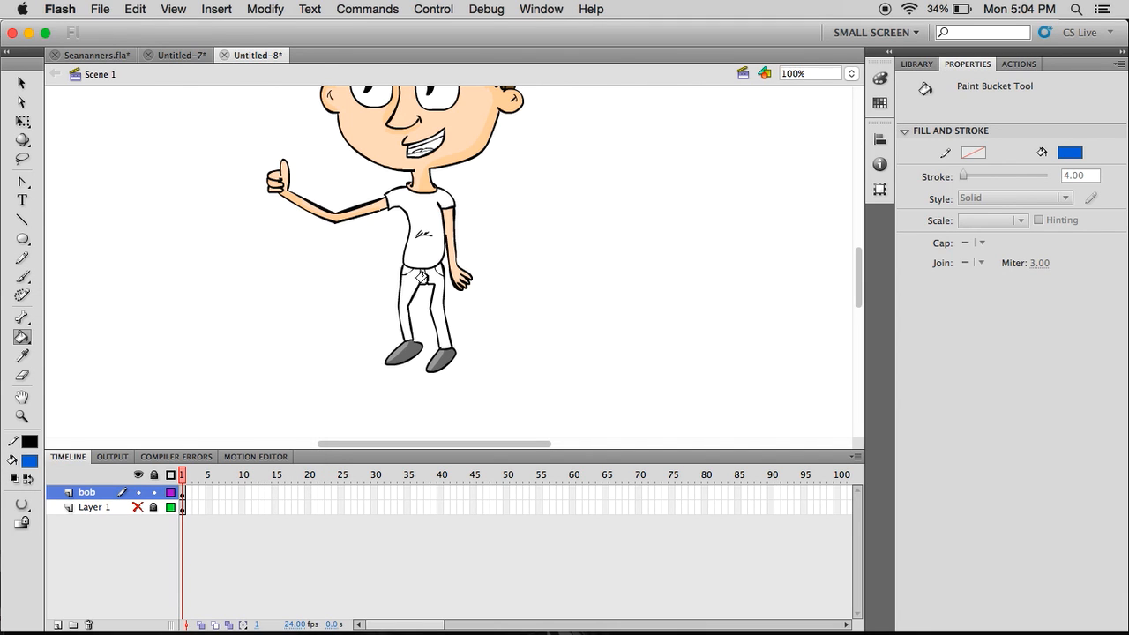
left_click(415, 282)
left_click(431, 278)
left_click(434, 302)
left_click(400, 317)
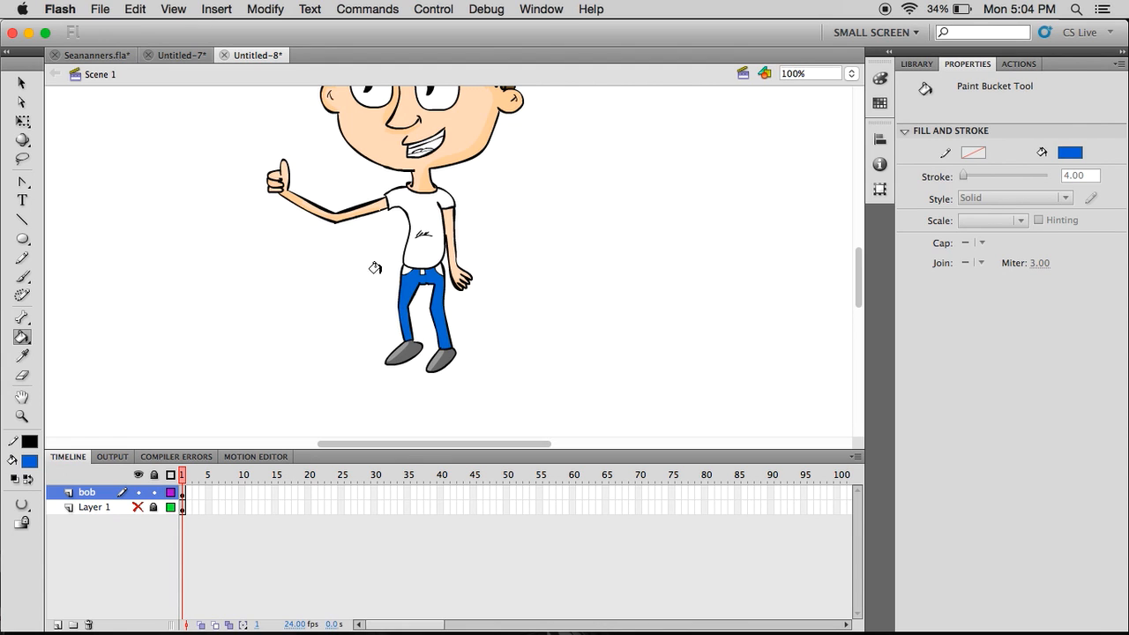
- Mix a darker blue fill color and refill the trousers with it
left_click(30, 461)
left_click(278, 275)
left_click_drag(517, 293, 549, 294)
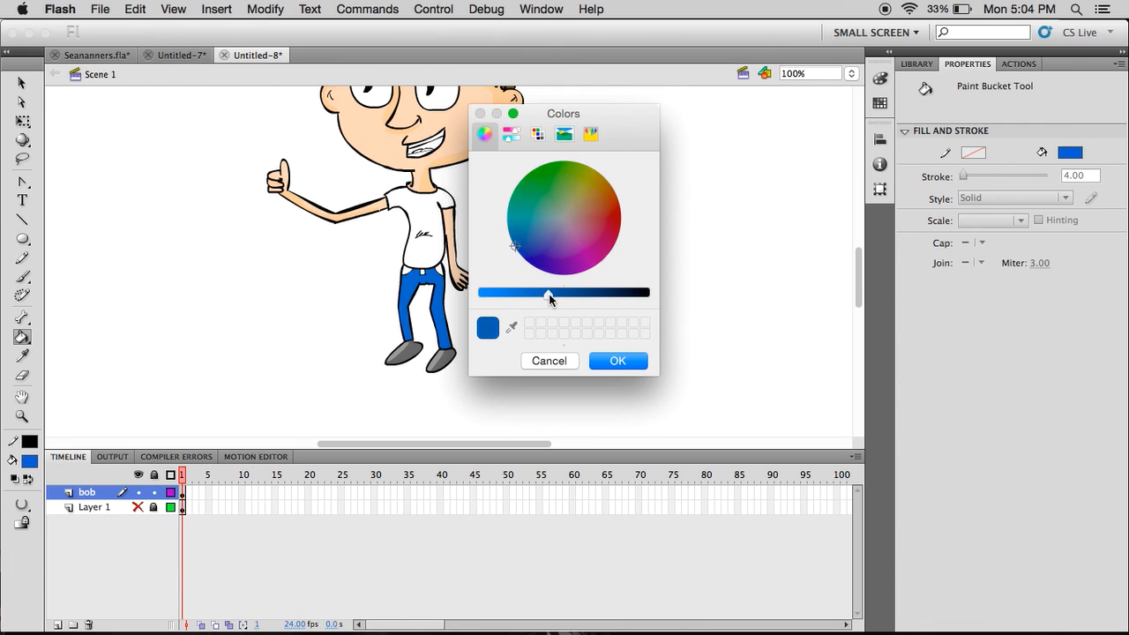
left_click(617, 361)
key("super+equal")
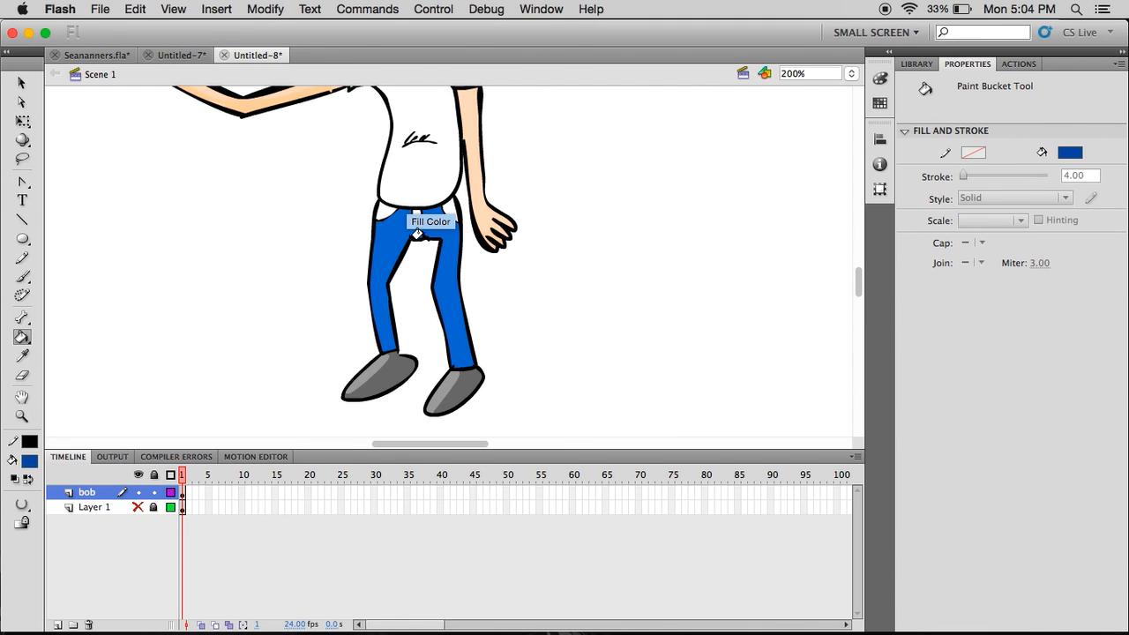
left_click(418, 235)
- Try a bright blue brush stroke on the upper trousers and undo it
left_click(31, 462)
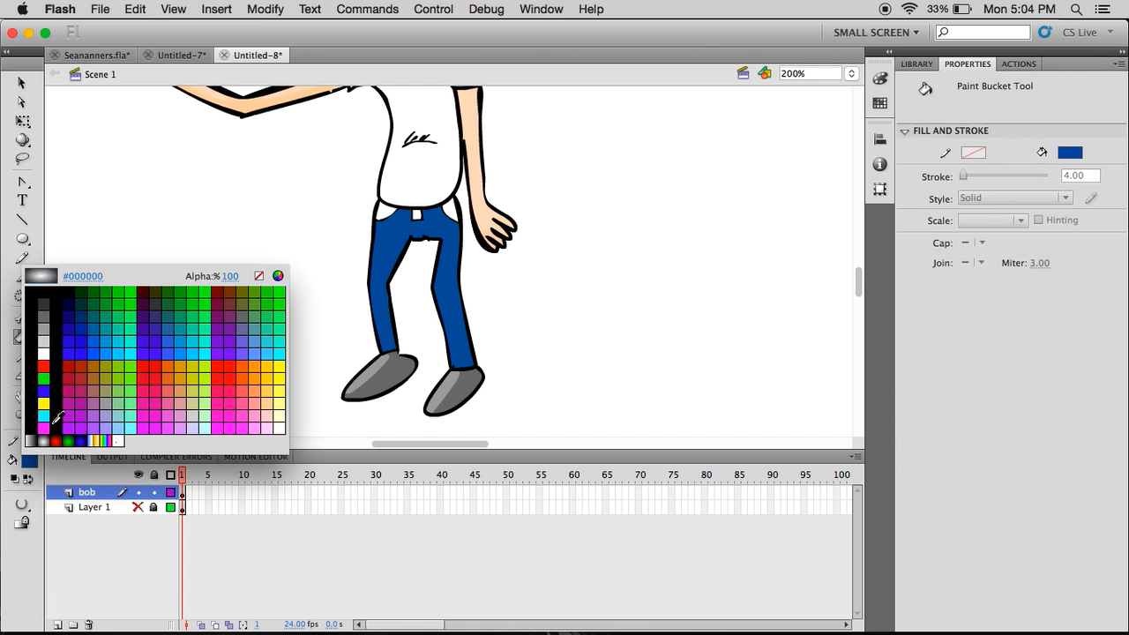
left_click(100, 341)
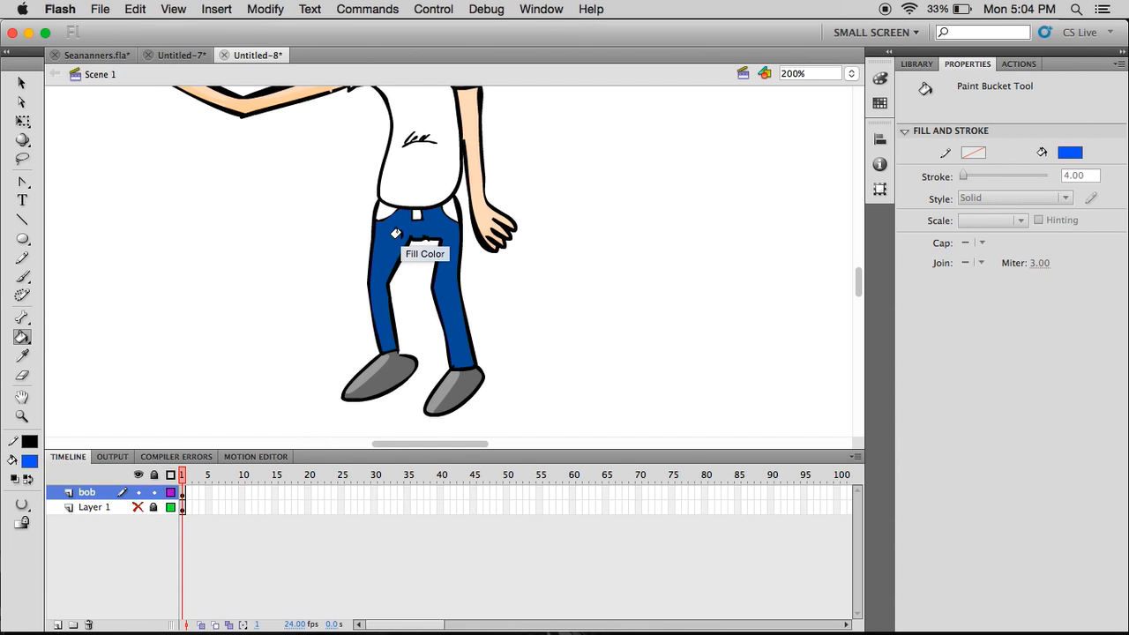
key("b")
left_click_drag(402, 232, 395, 243)
key("super+z")
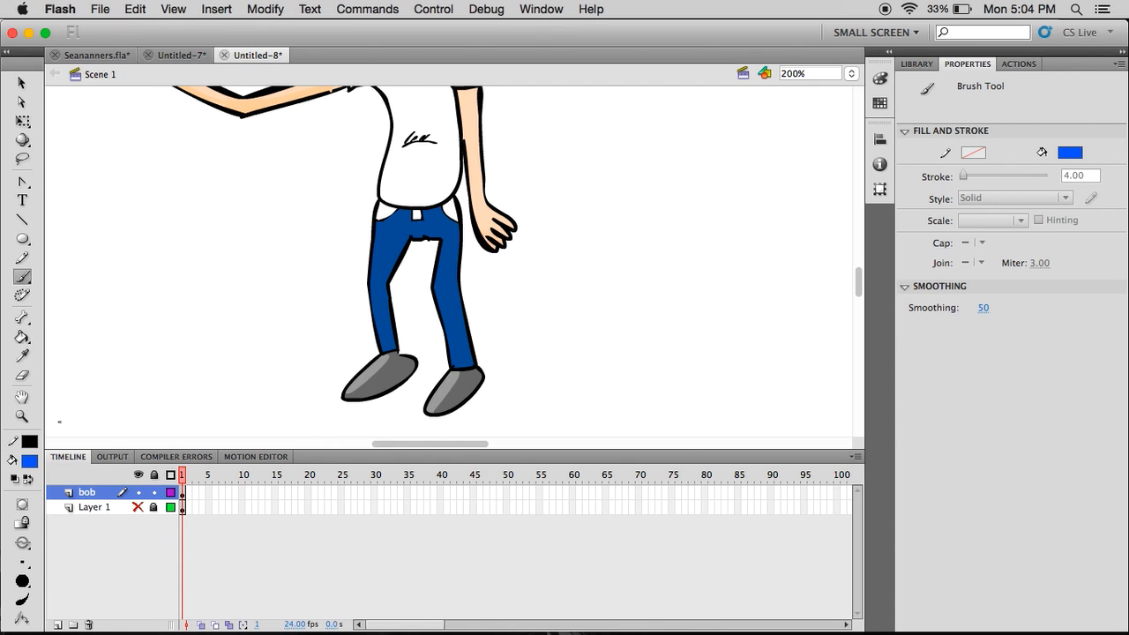
- Fill the trouser pockets and the belt buckle with the lighter medium blue
left_click(30, 460)
left_click(95, 335)
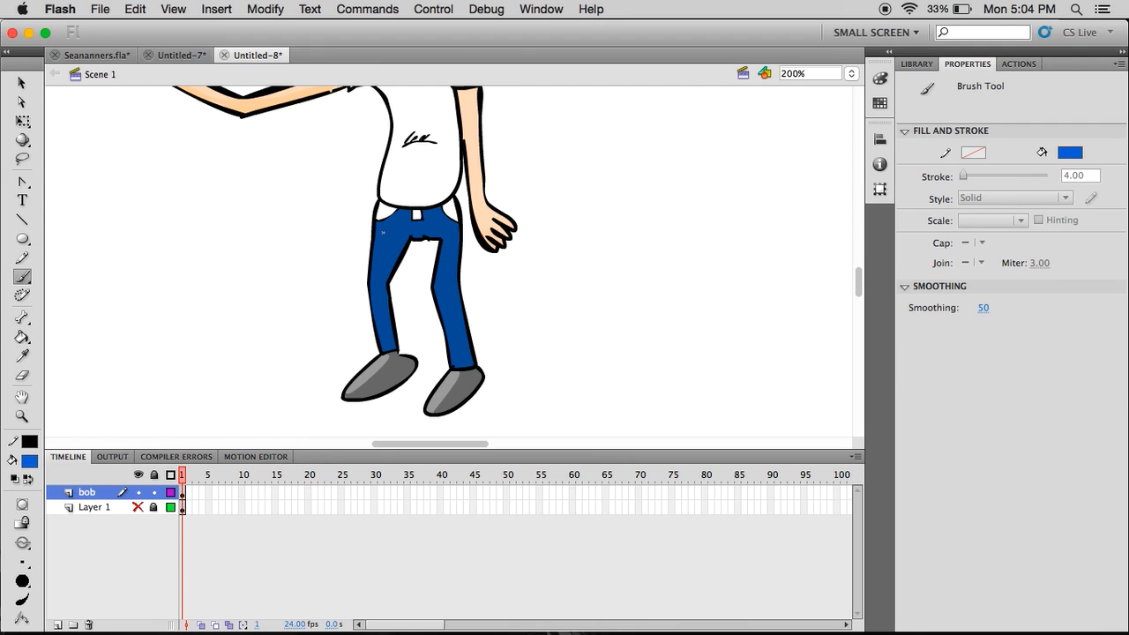
key("k")
left_click(388, 206)
left_click(442, 208)
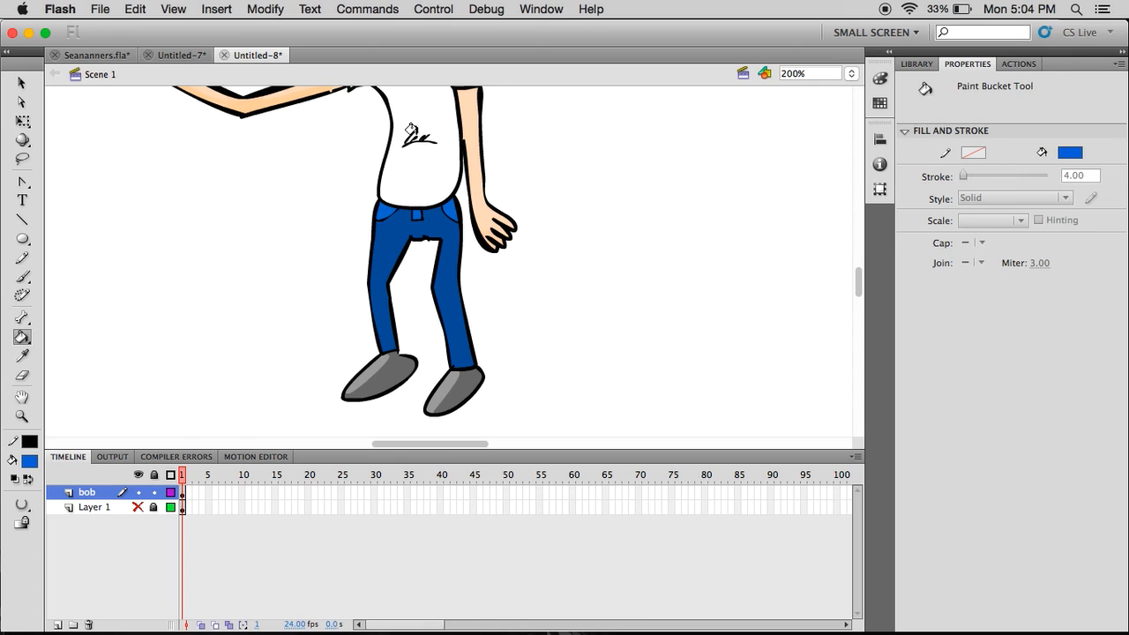
- Brush and fill a lighter blue highlight along the inner side of the bent leg, undoing fills that flood the trousers
key("b")
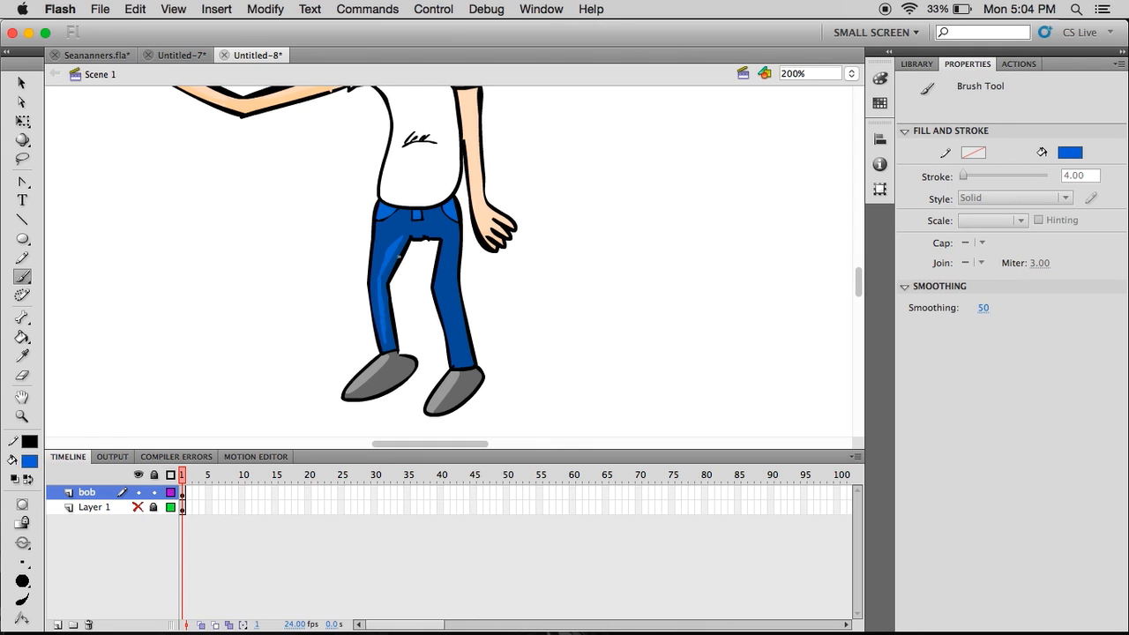
key("k")
left_click(395, 231)
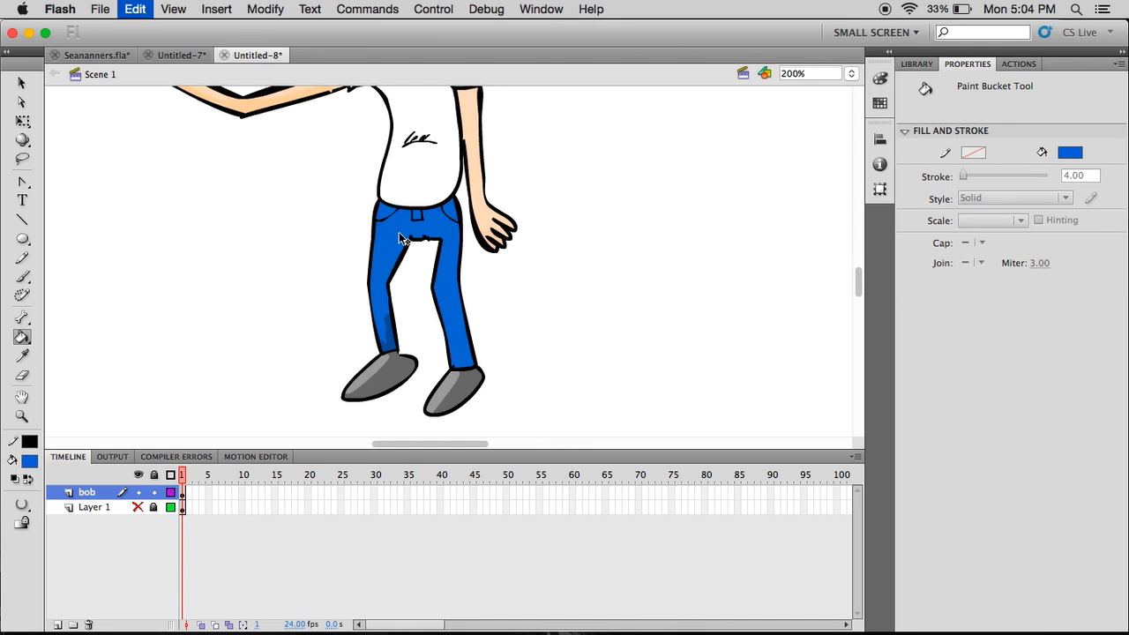
left_click(395, 233)
key("b")
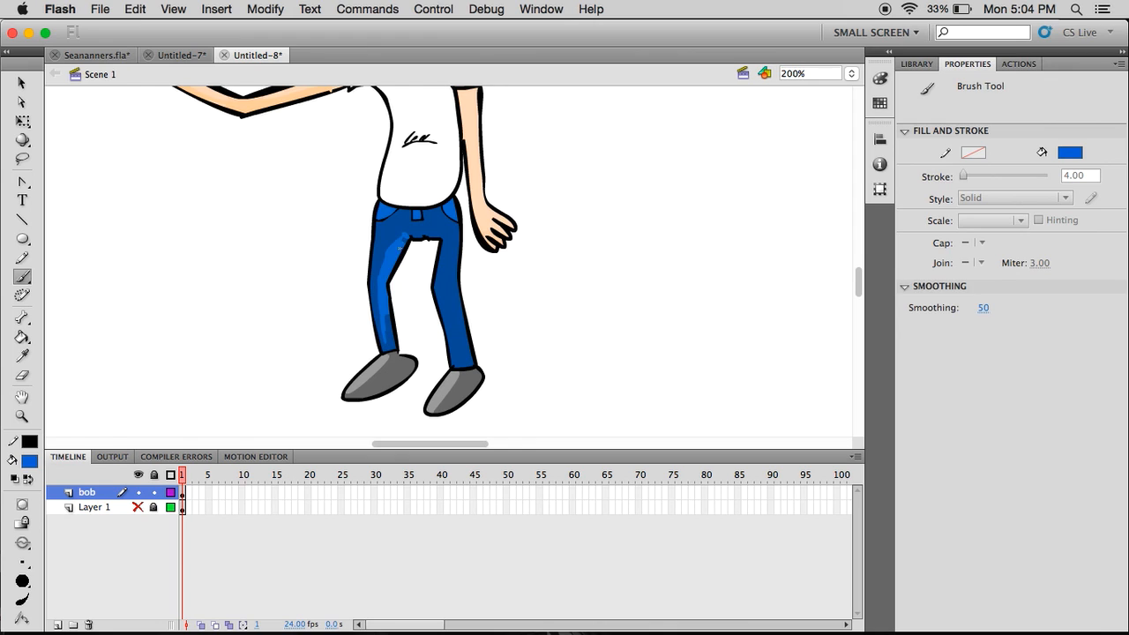
key("k")
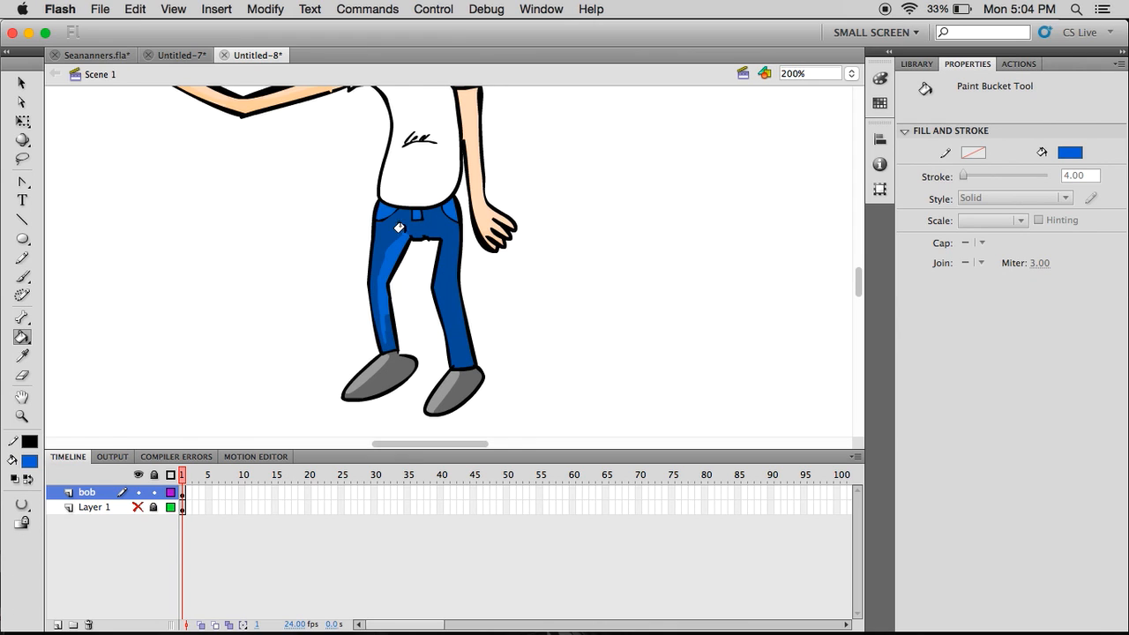
left_click(388, 317)
key("super+z")
left_click(388, 319, "super")
- Brush and fill lighter blue highlights along the inner side and upper thigh of the straighter trouser leg
key("b")
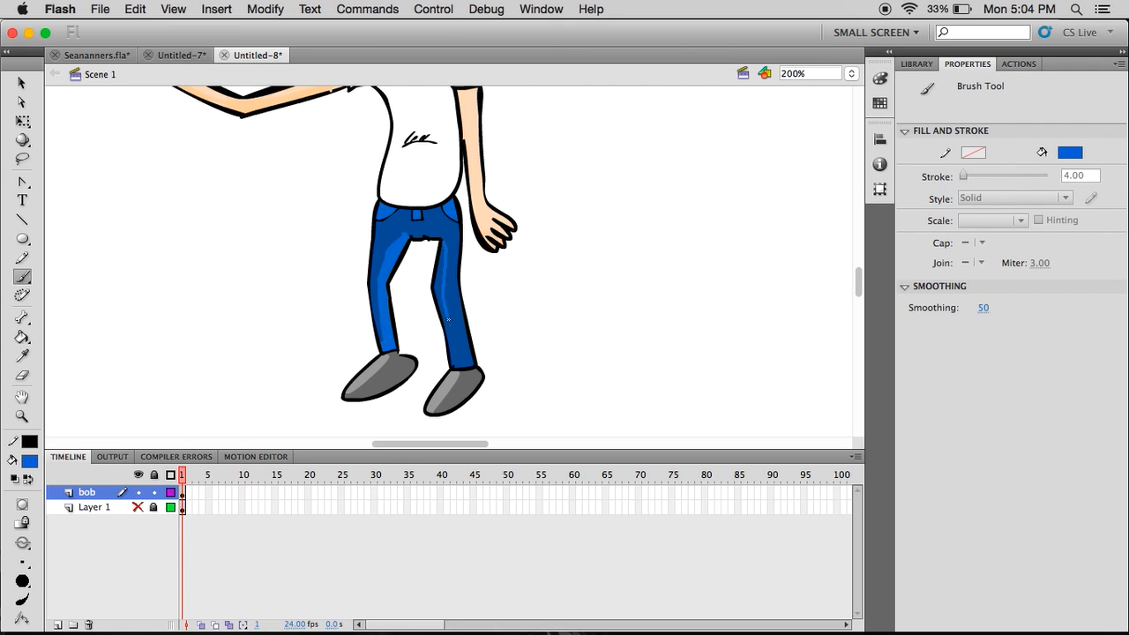
key("k")
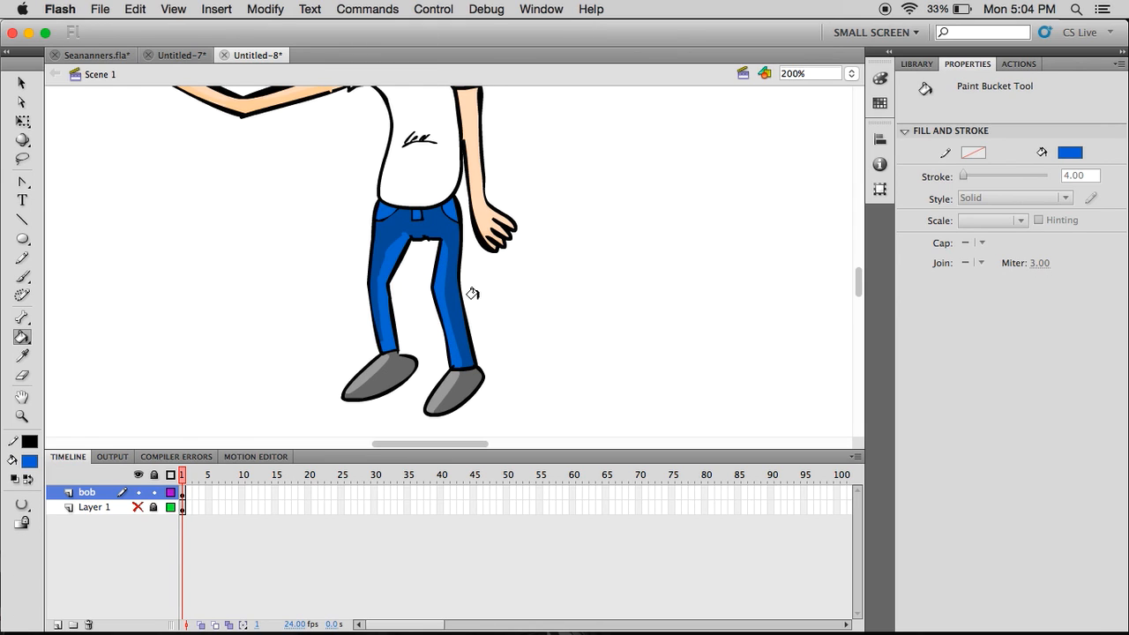
key("b")
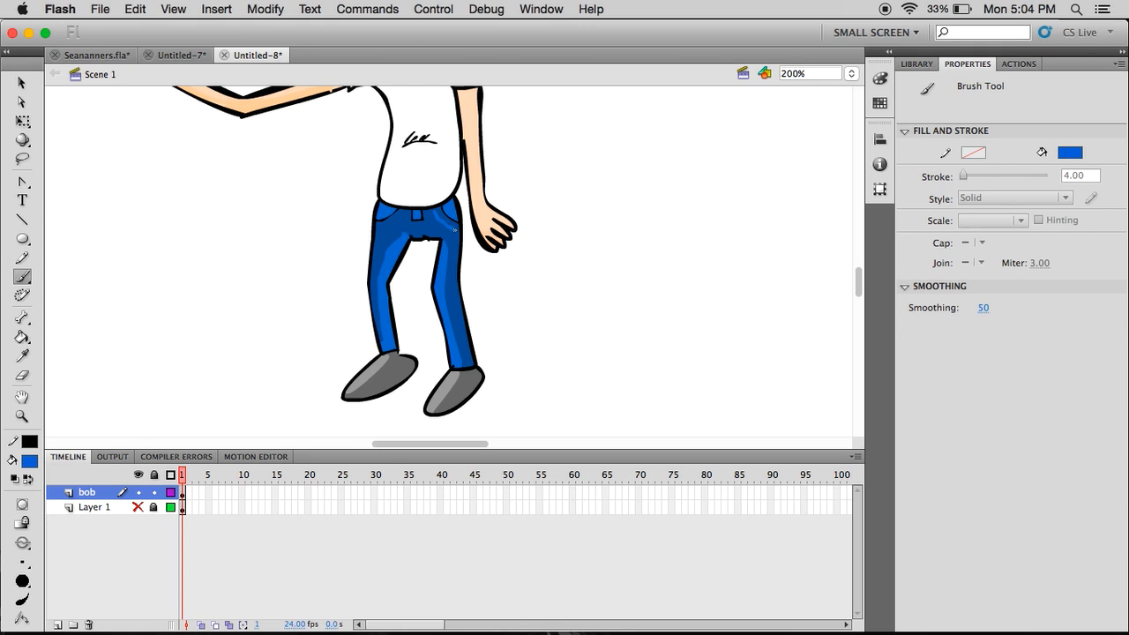
key("k")
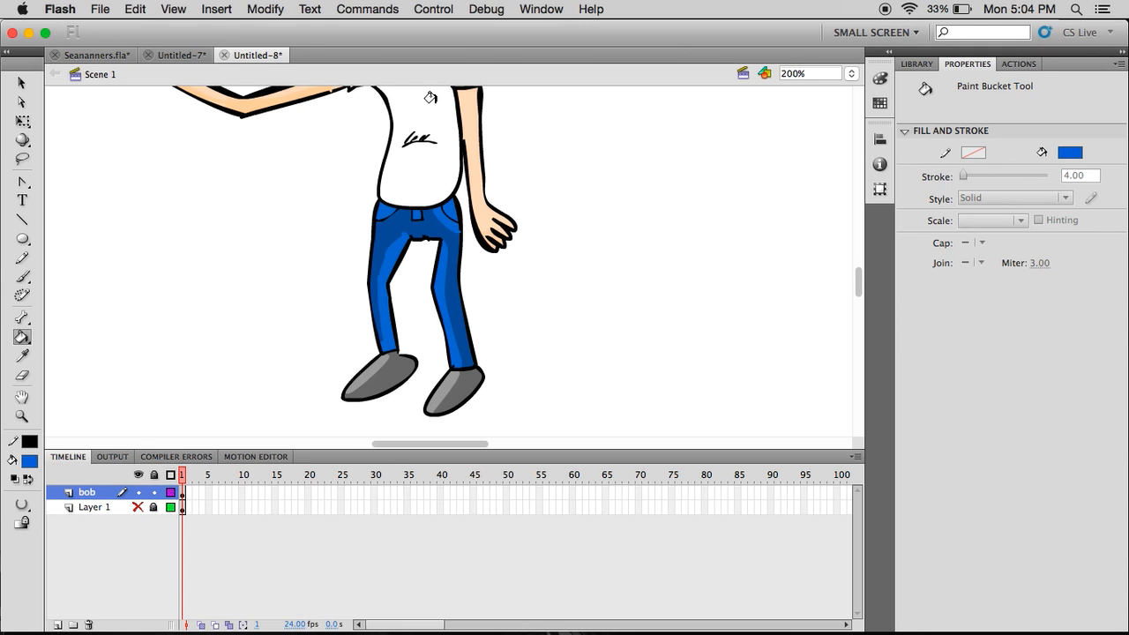
scroll(370, 256, "up", 3)
key("b")
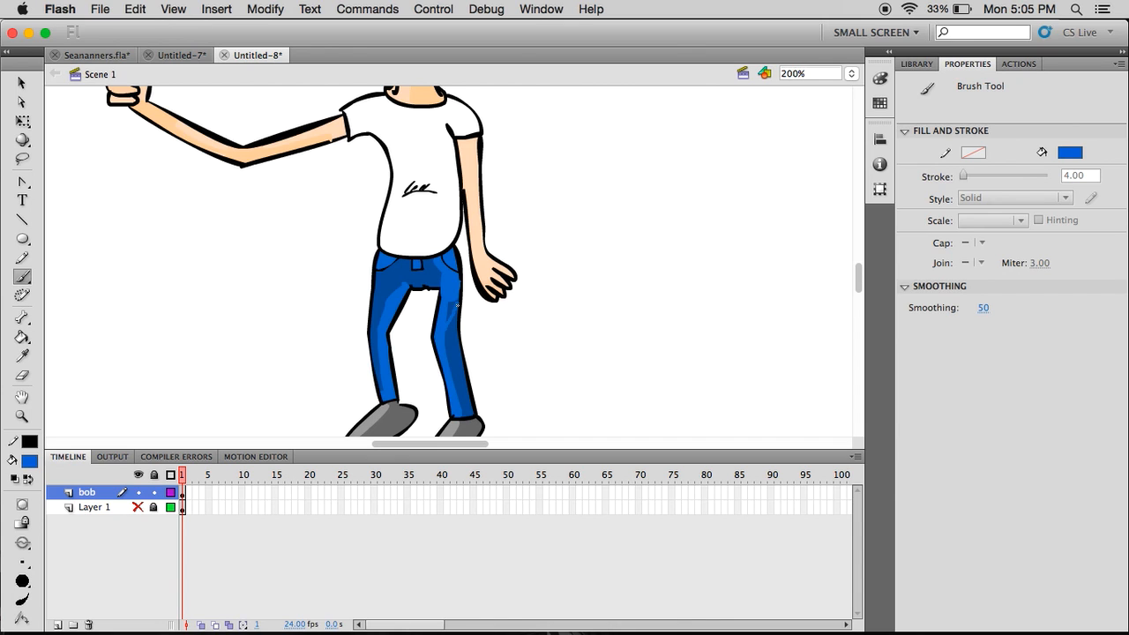
- Try filling both eyes with light grey (#CCCCCC) and undo both fills
scroll(450, 260, "up", 5)
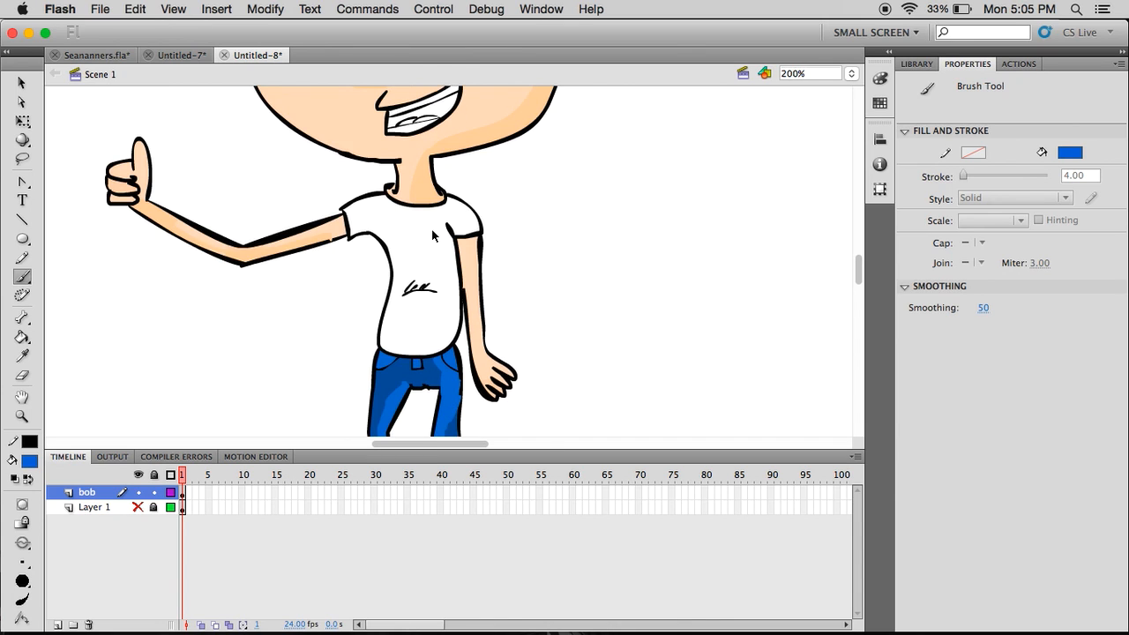
key("super+minus")
scroll(283, 168, "up", 3)
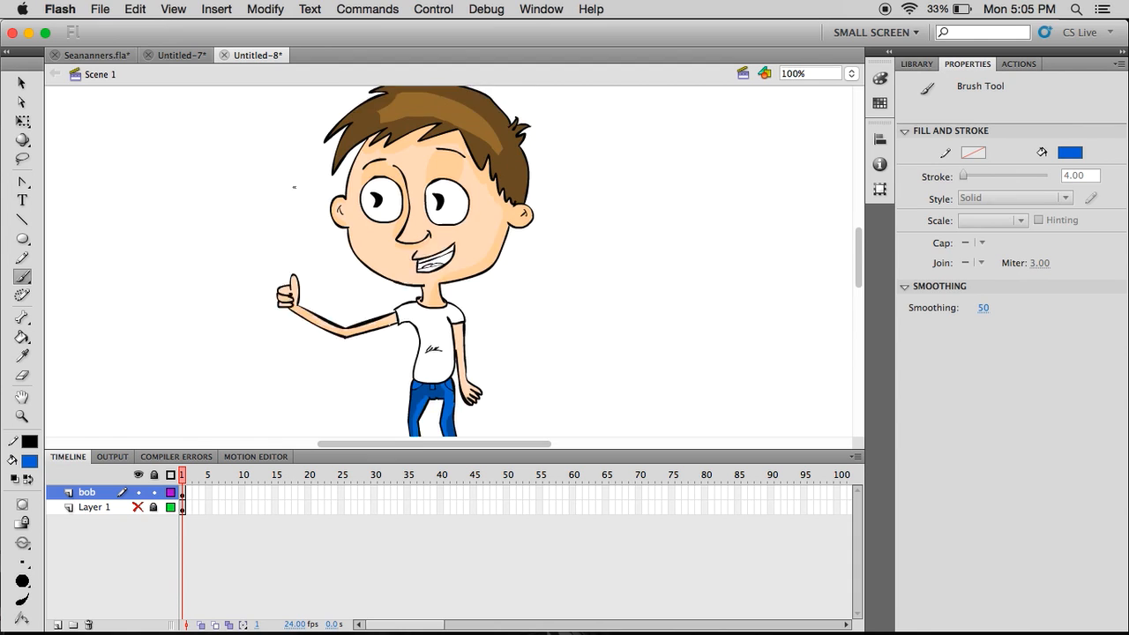
scroll(274, 111, "down", 2)
left_click(29, 461)
left_click(62, 322)
key("k")
left_click(383, 161)
left_click(433, 159)
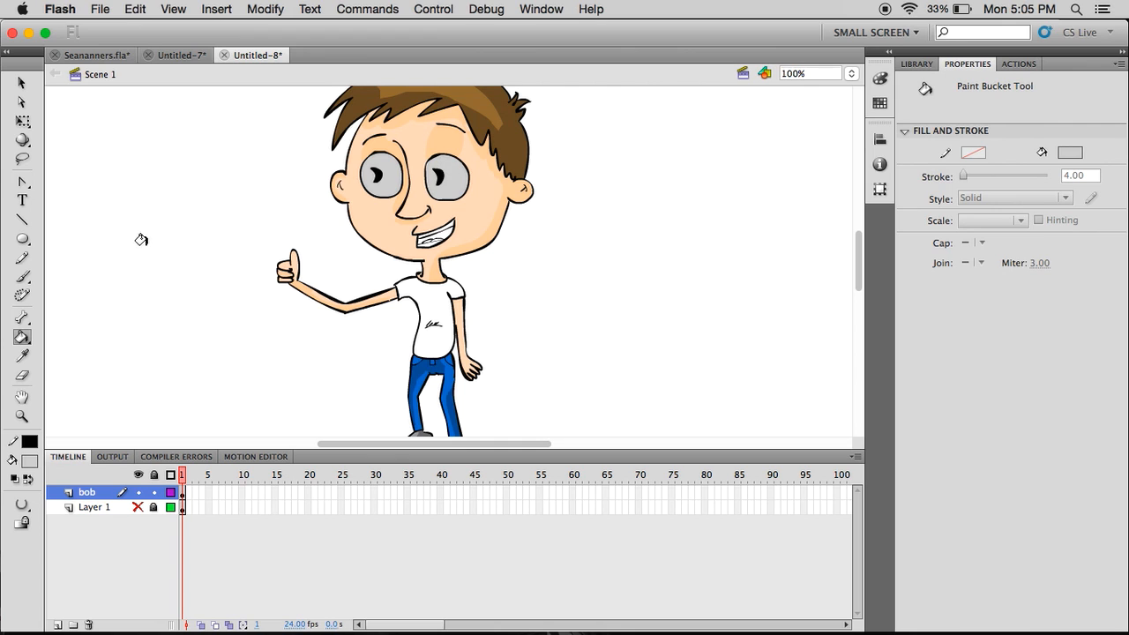
key("super+z")
key("super+z")
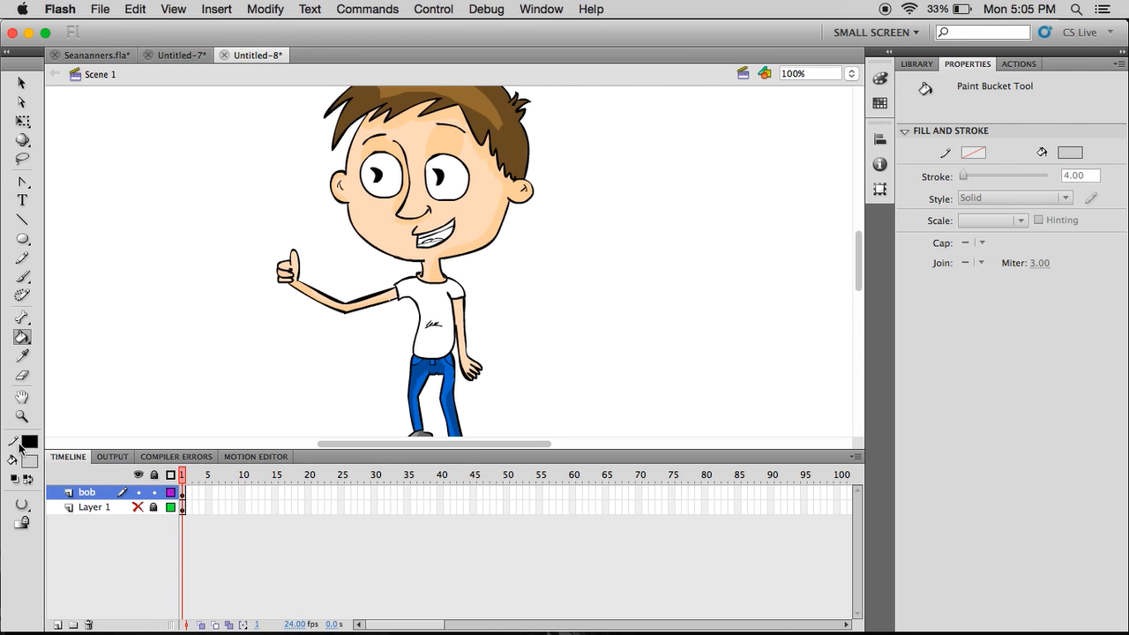
- Fill the T-shirt with yellow-green (#CCFF00)
left_click(29, 467)
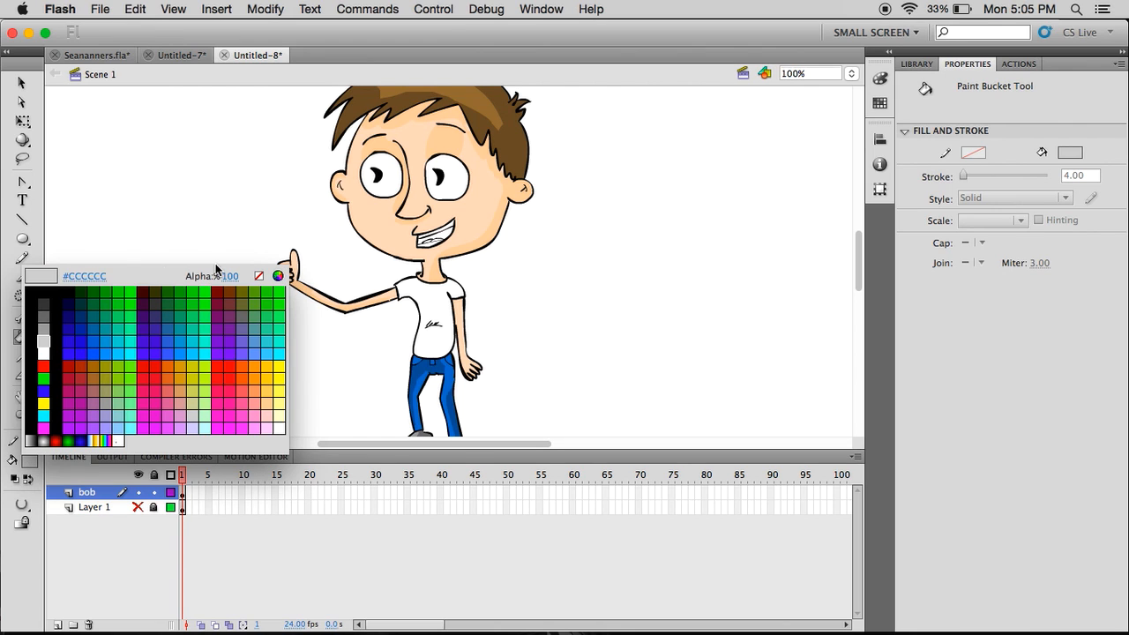
left_click(203, 366)
left_click(427, 281)
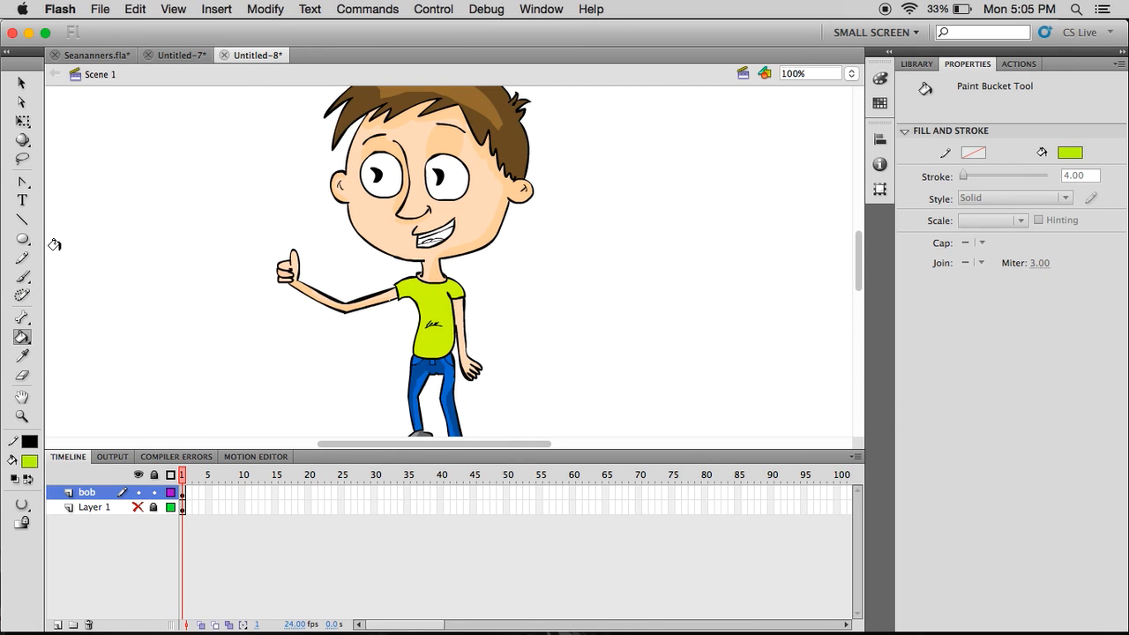
- Mix a slightly darker yellow-green than #CCFF00 as the fill color and refill the T-shirt with it
left_click(29, 460)
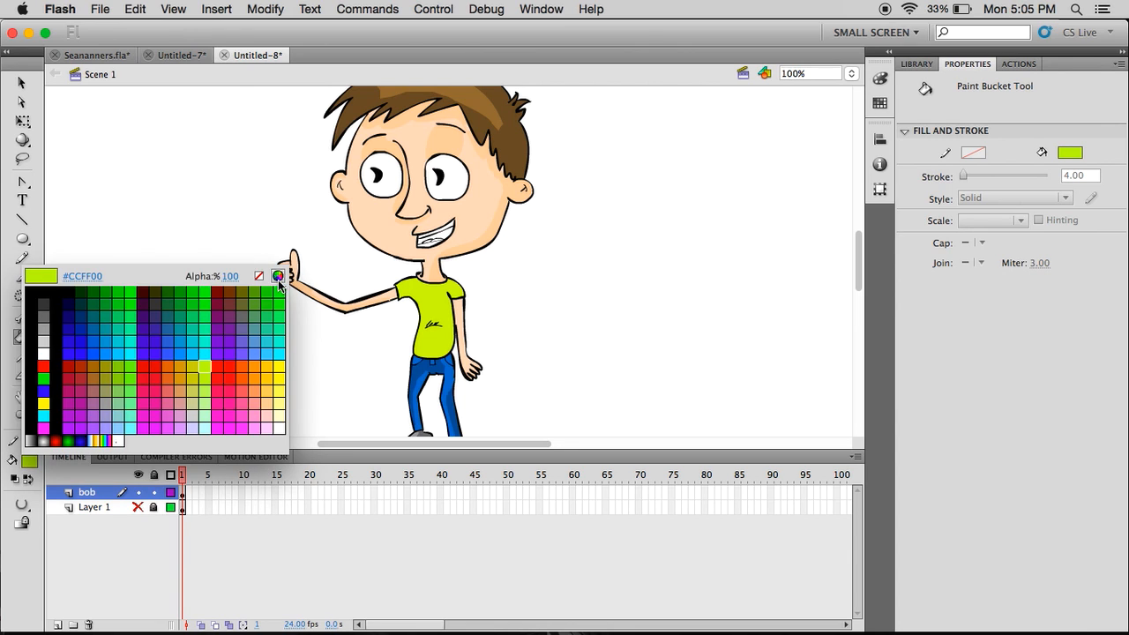
left_click(281, 278)
left_click_drag(483, 295, 500, 296)
left_click(608, 360)
left_click(434, 294)
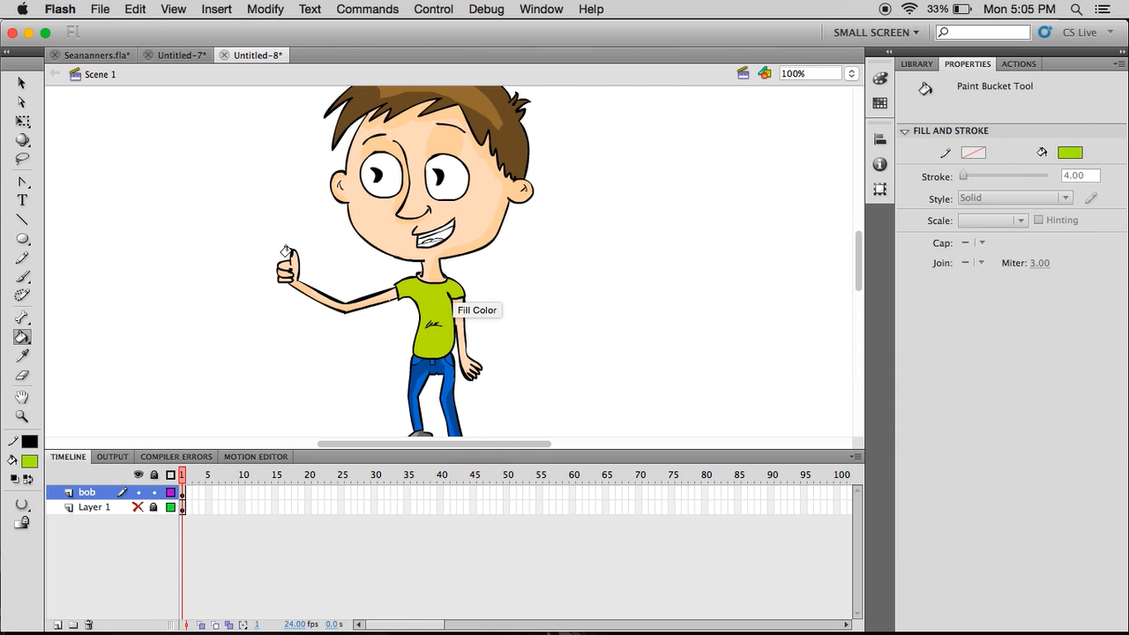
- Mix a brighter yellow-green, then brush and fill a highlight down the shirt's side and sleeve beside the hanging arm
left_click(29, 460)
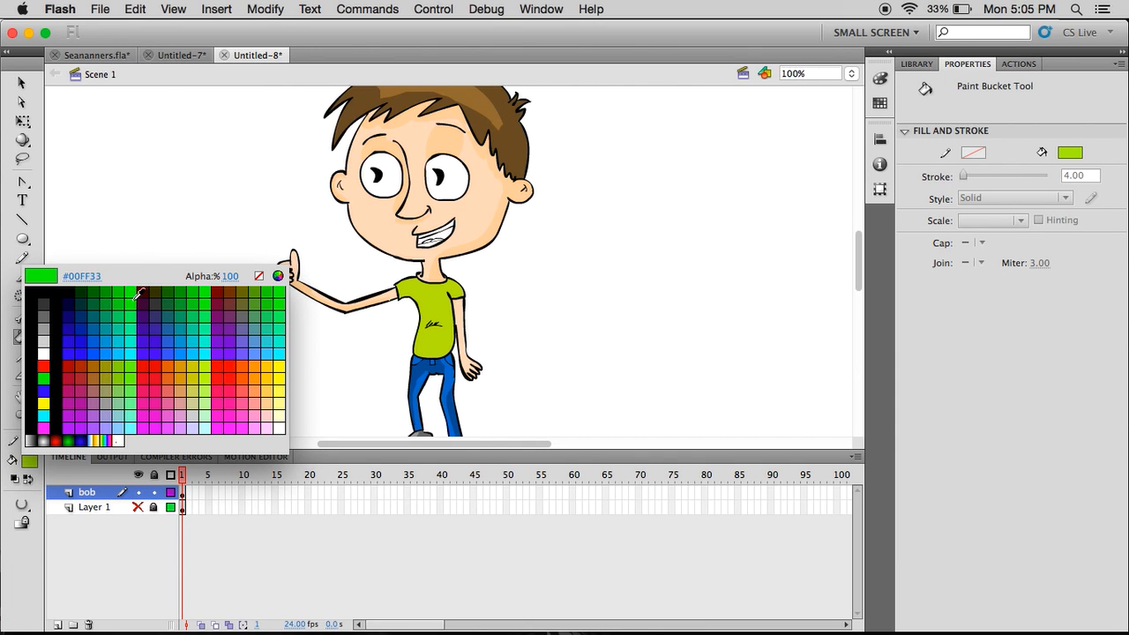
left_click(277, 277)
left_click(619, 362)
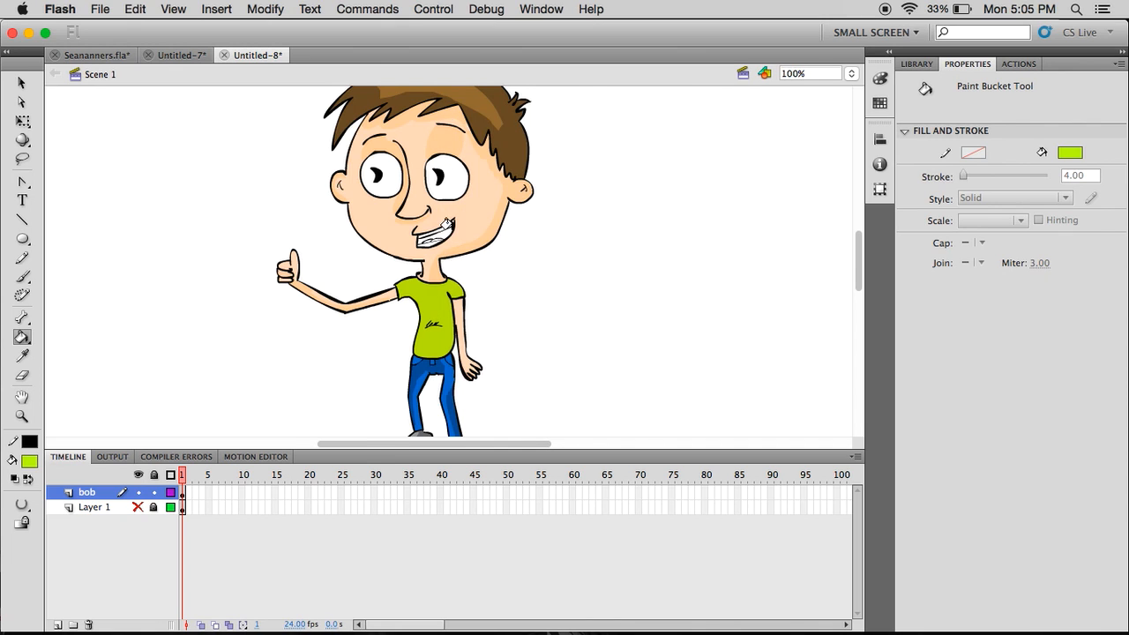
key("z")
left_click(432, 274)
key("b")
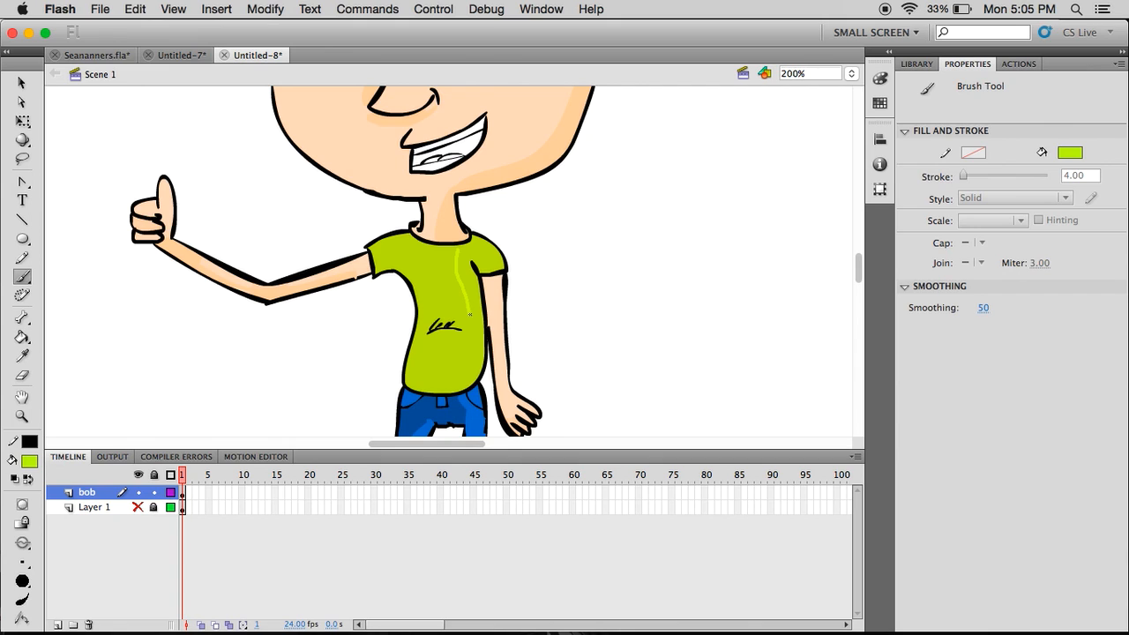
key("k")
left_click(476, 369)
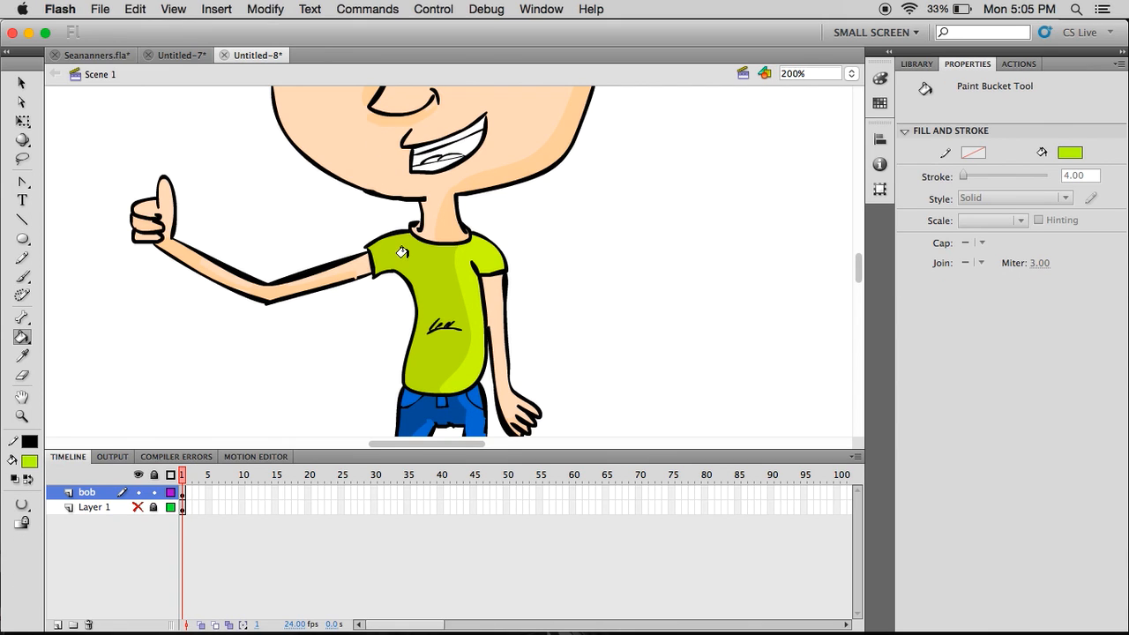
- Brush and fill bright yellow-green highlights below the shirt's collar and across the sleeve of the raised arm
key("b")
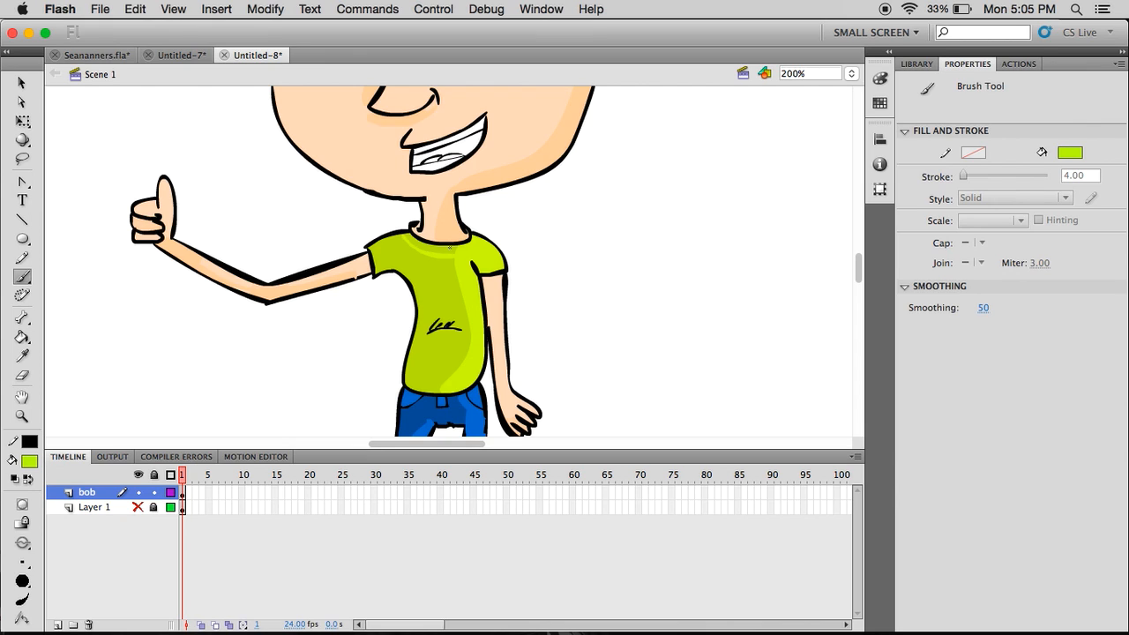
key("k")
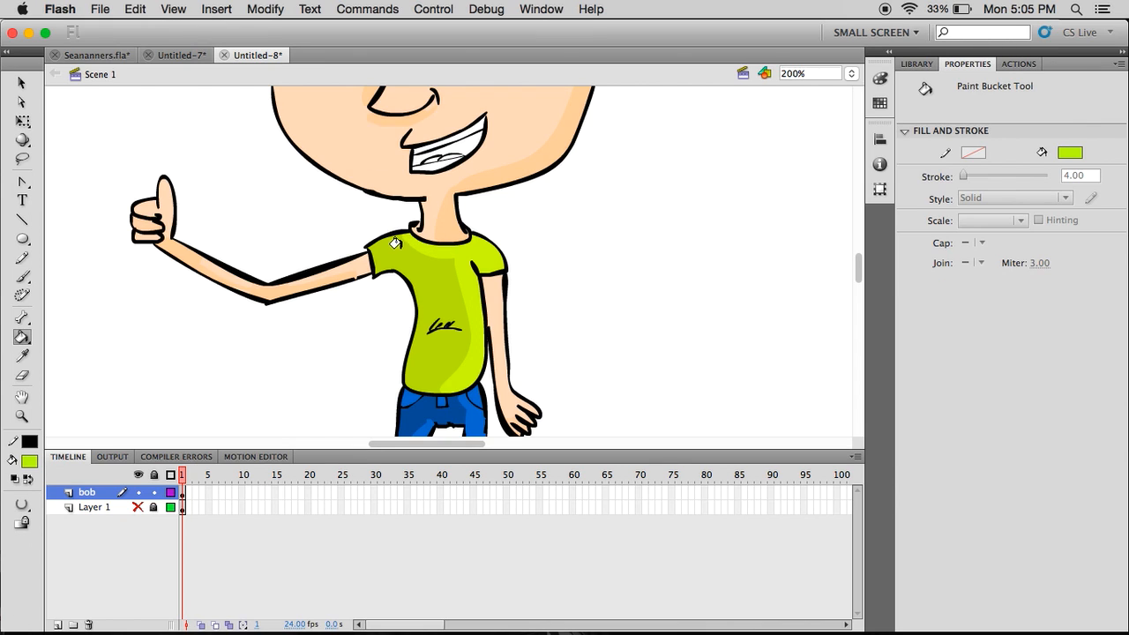
key("b")
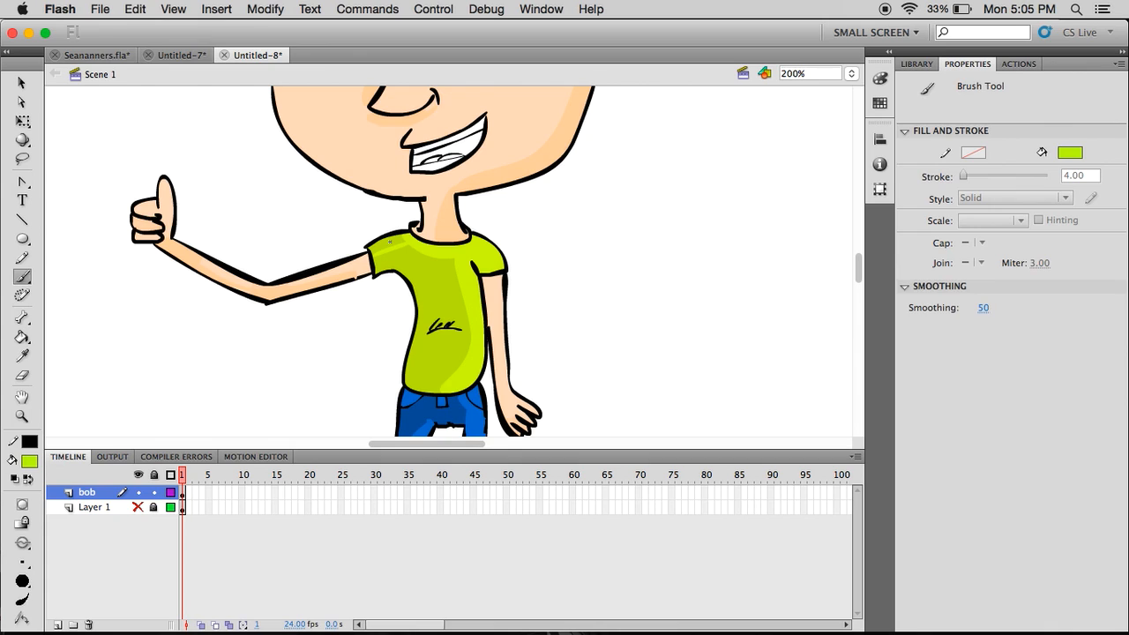
key("k")
key("b")
key("k")
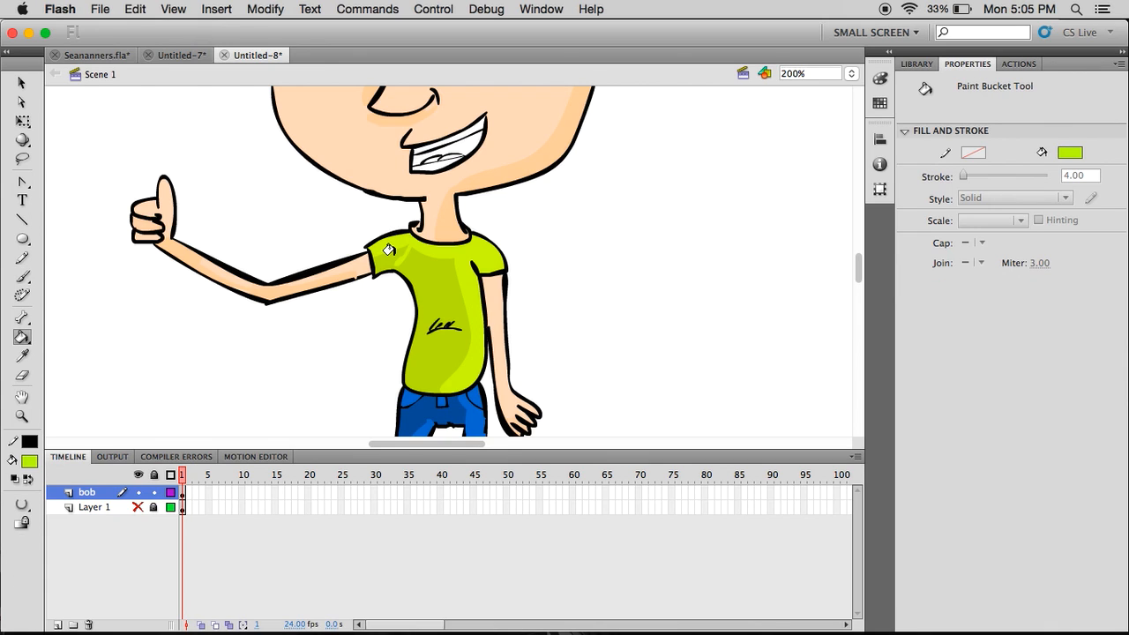
- Handwrite "Thank you" in black with the Brush on two lines in the empty space beside the boy's raised thumb
key("super+minus")
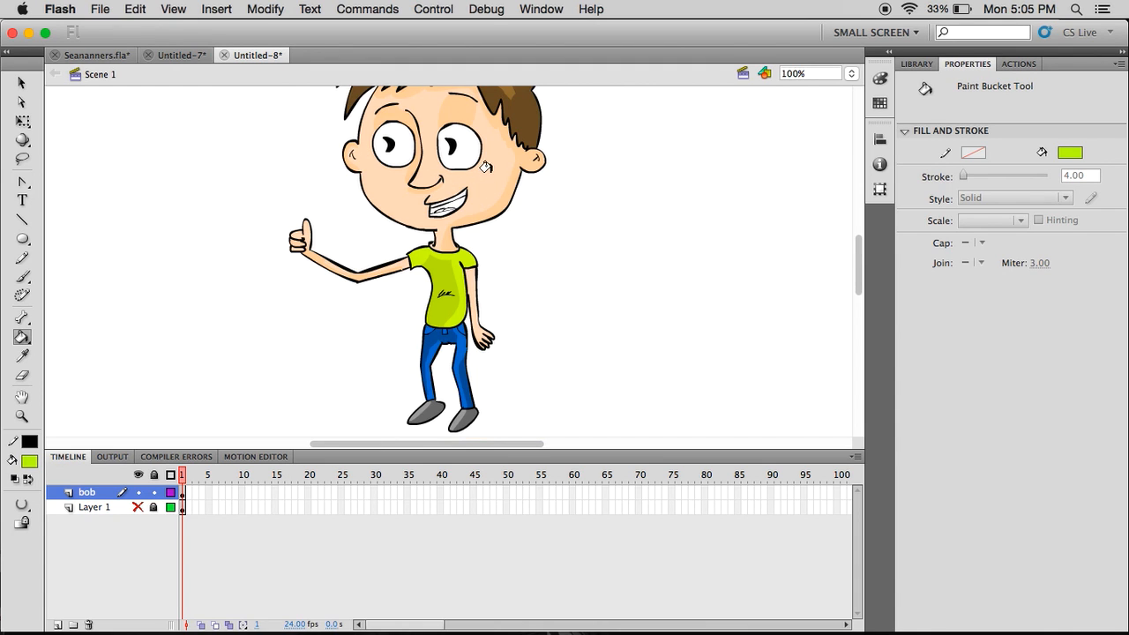
scroll(497, 201, "up", 3)
key("v")
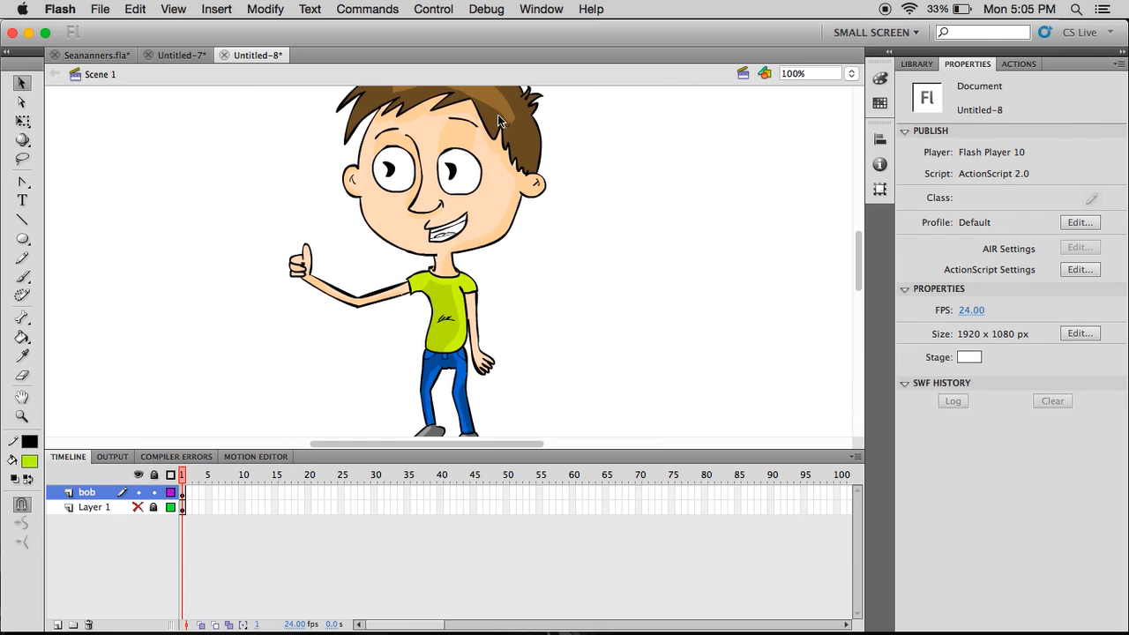
key("super+minus")
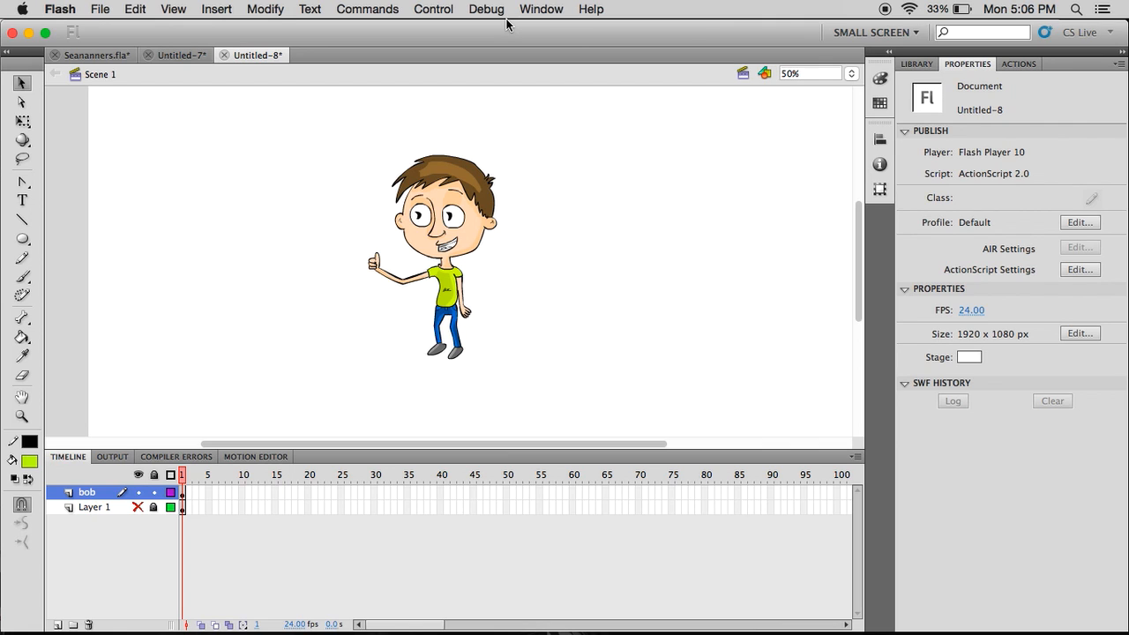
key("b")
left_click(30, 461)
left_click(46, 300)
left_click_drag(167, 281, 206, 246)
left_click_drag(184, 268, 185, 302)
mouse_move(195, 246)
left_mouse_down()
mouse_move(217, 292)
mouse_move(247, 272)
mouse_move(254, 288)
left_mouse_up()
left_click_drag(256, 254, 277, 246)
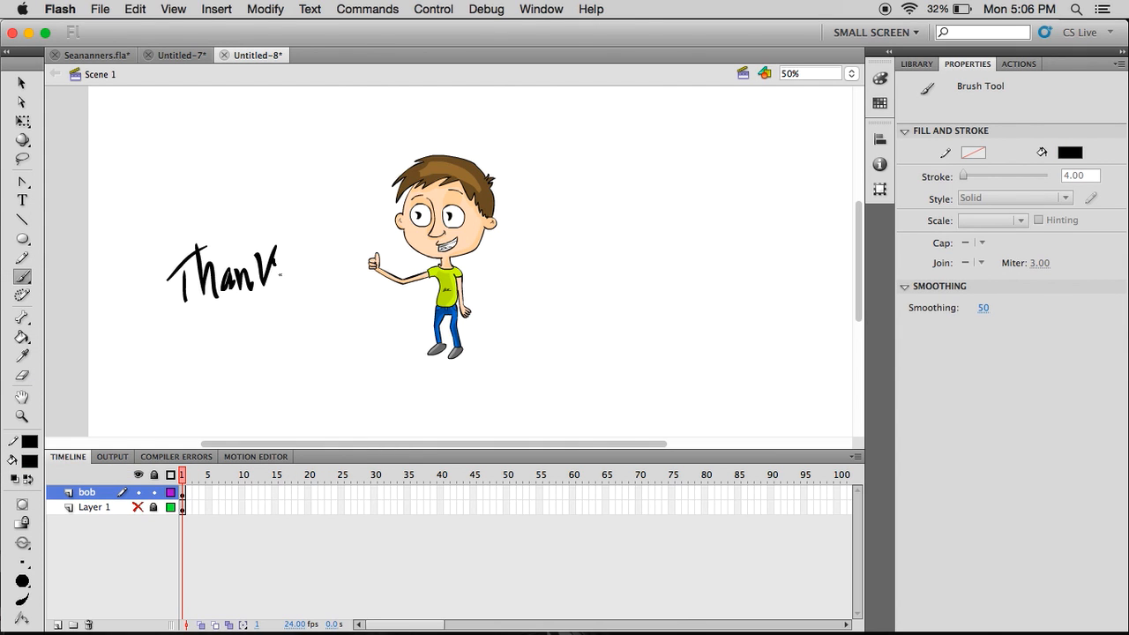
left_click_drag(232, 314, 212, 369)
left_click_drag(248, 323, 279, 334)
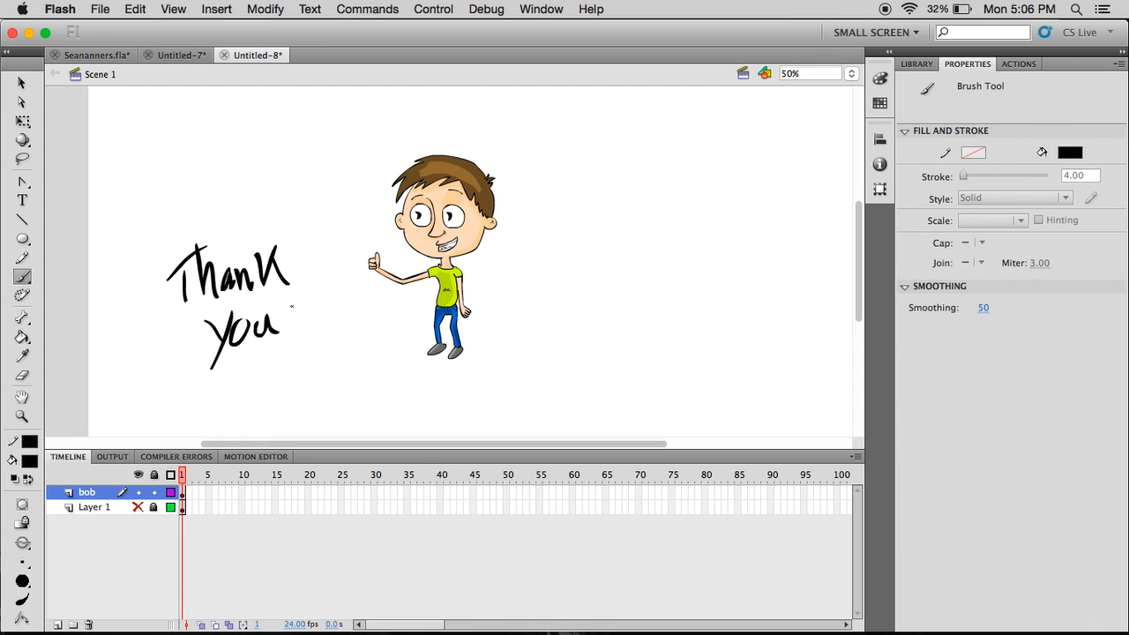